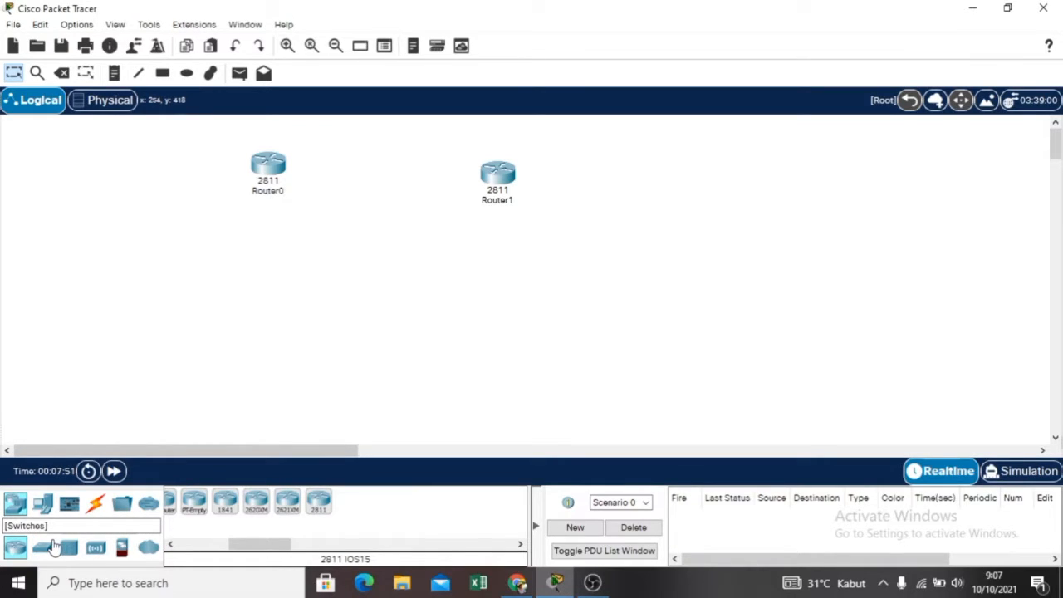
Place a 2950T-24 switch below and between the two routers, and a PC beneath the switch.
{"action": "left_click", "coordinate": [42, 547]}
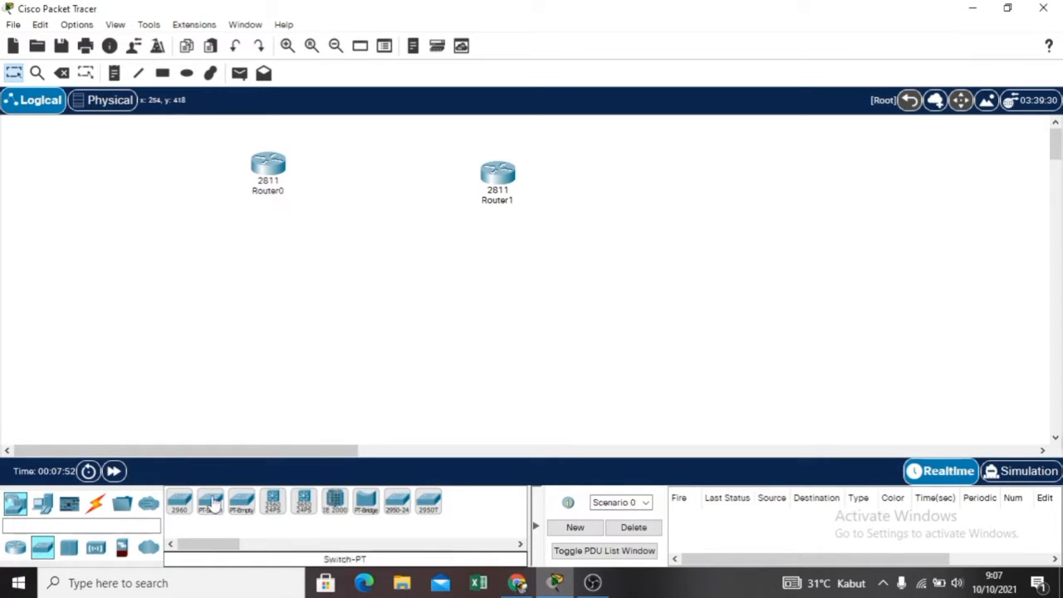
{"action": "left_click", "coordinate": [427, 500]}
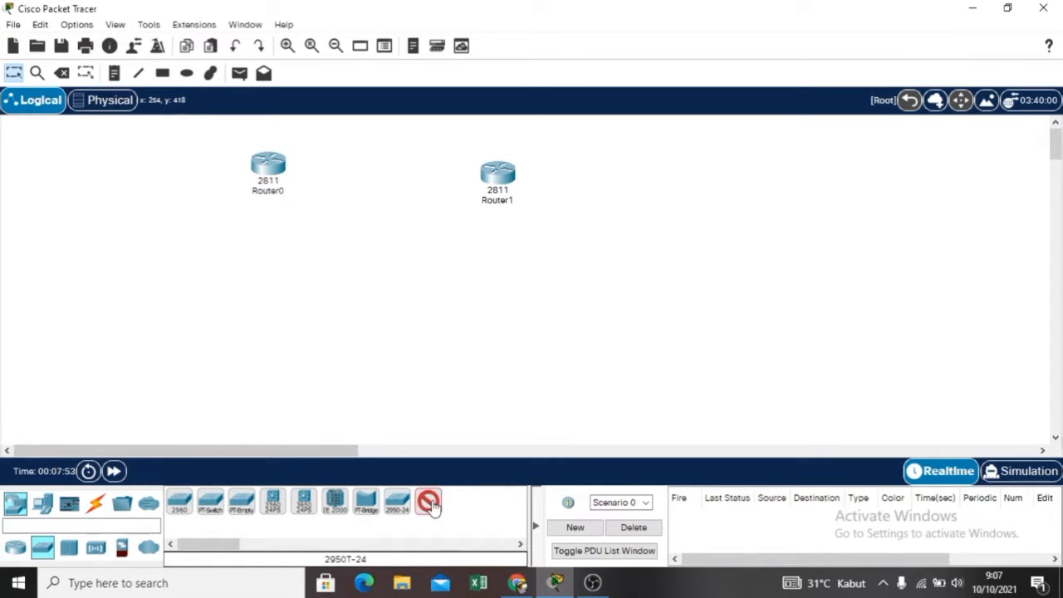
{"action": "left_click", "coordinate": [381, 267]}
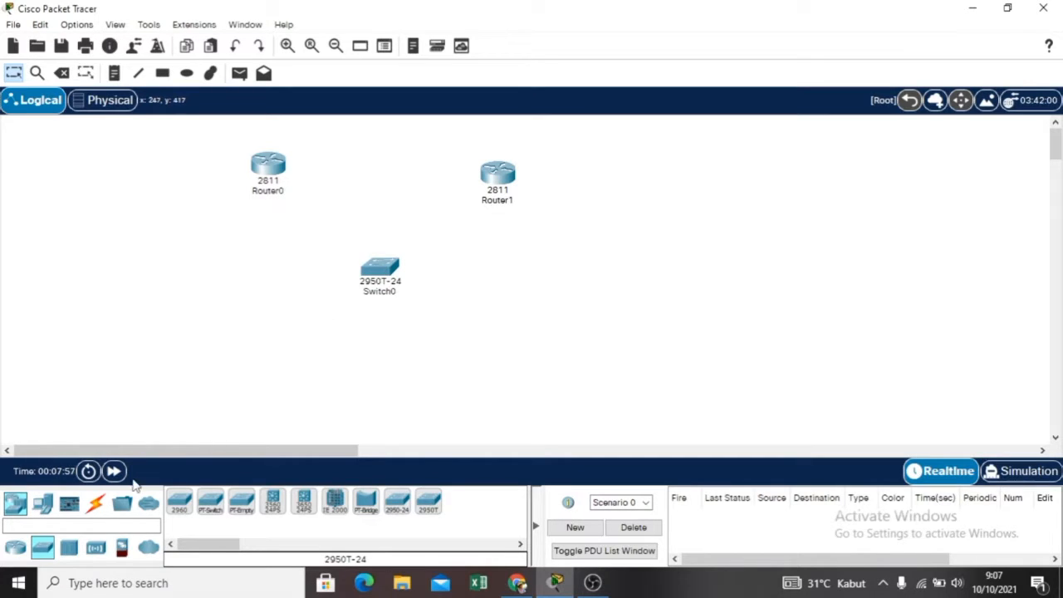
{"action": "left_click", "coordinate": [42, 503]}
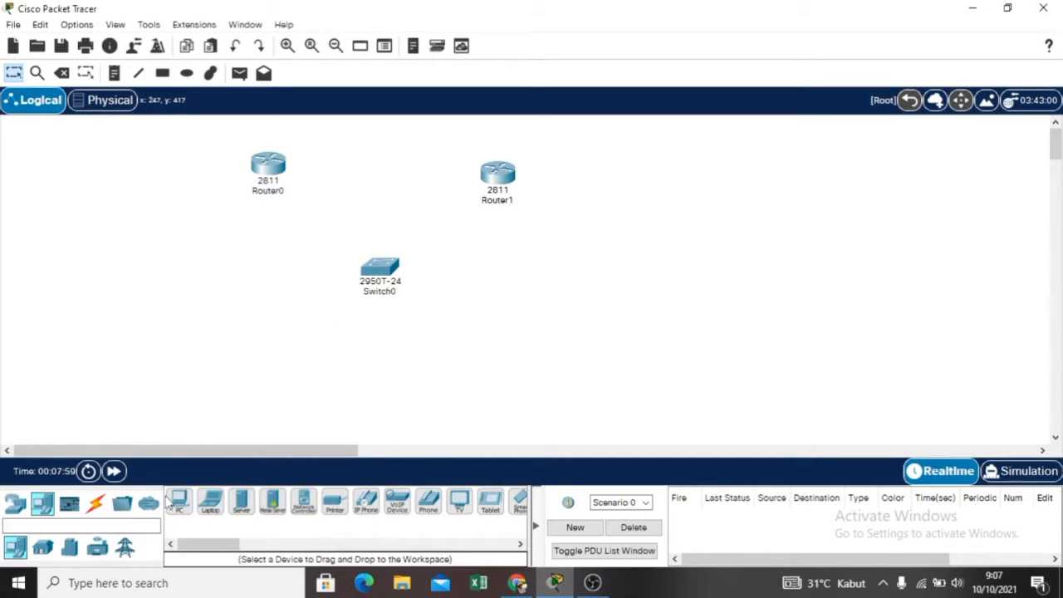
{"action": "left_click", "coordinate": [178, 500]}
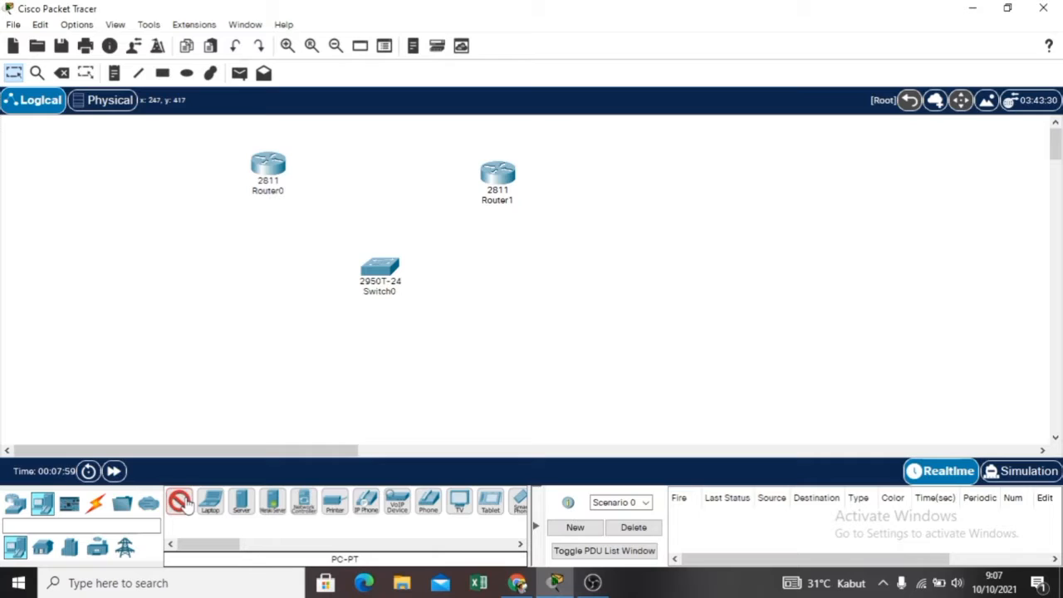
{"action": "left_click", "coordinate": [387, 362]}
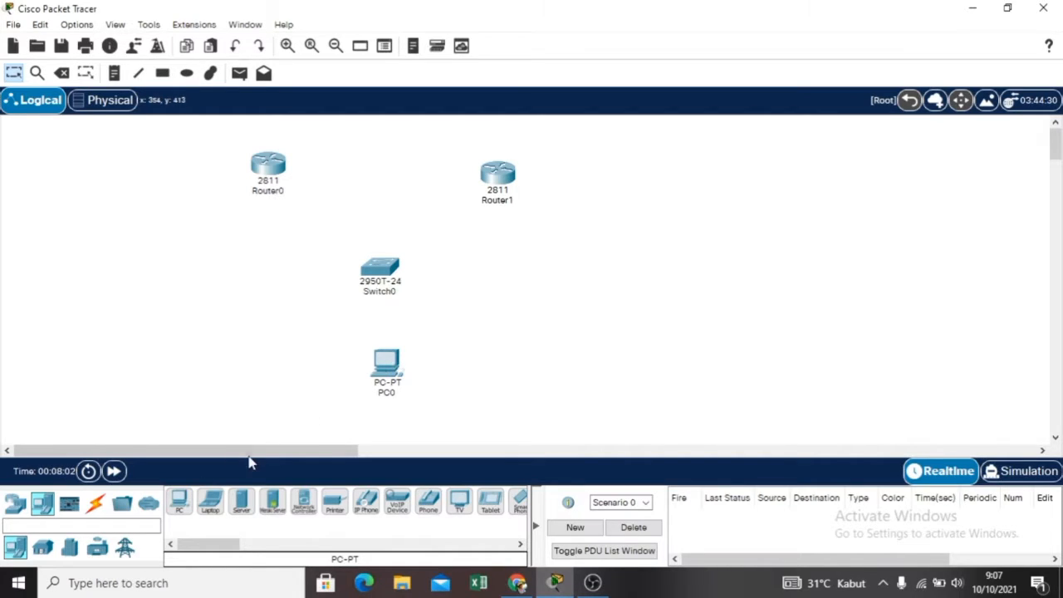
Connect Router0's FastEthernet0/0 to Router1's FastEthernet0/0 with a copper cross-over cable.
{"action": "left_click", "coordinate": [95, 502]}
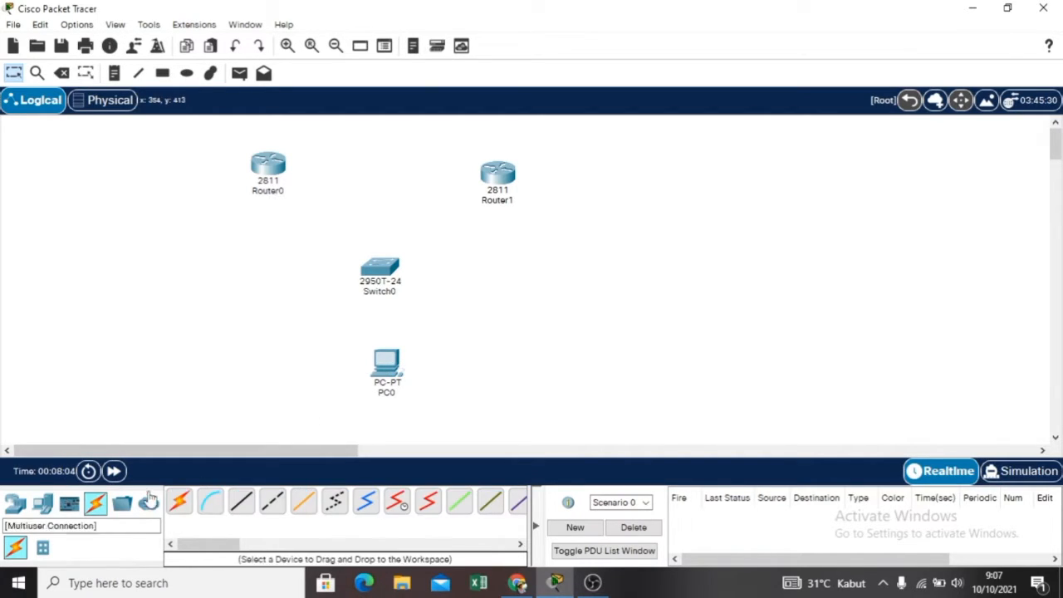
{"action": "left_click", "coordinate": [271, 503]}
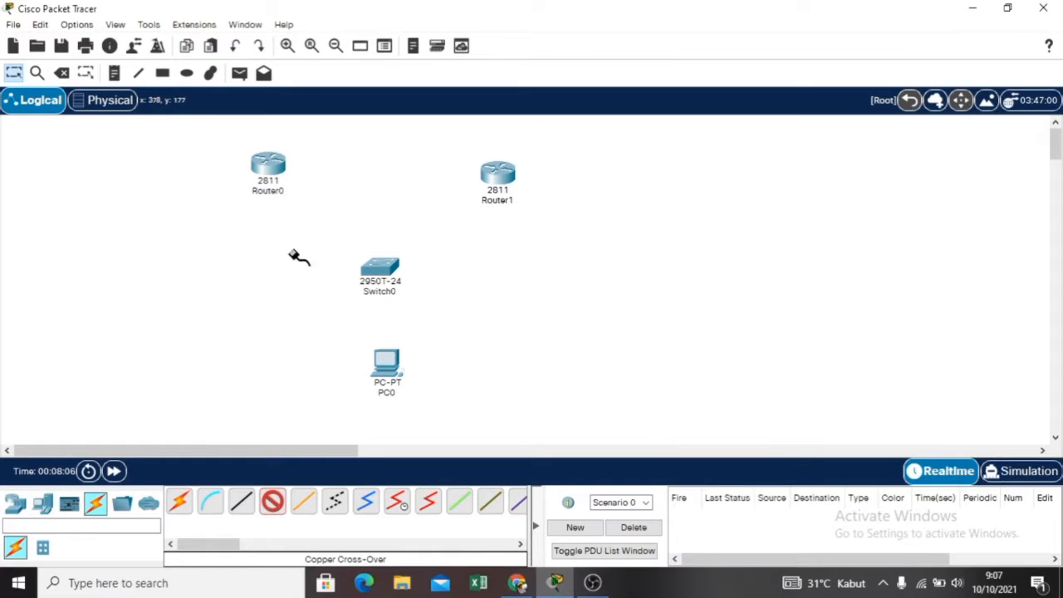
{"action": "left_click", "coordinate": [273, 165]}
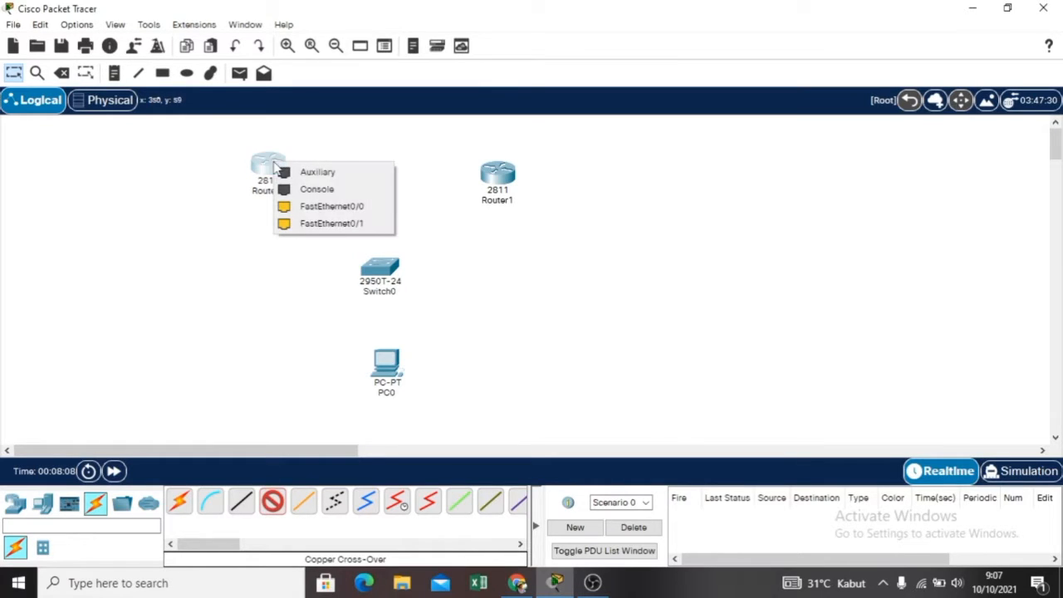
{"action": "left_click", "coordinate": [295, 206]}
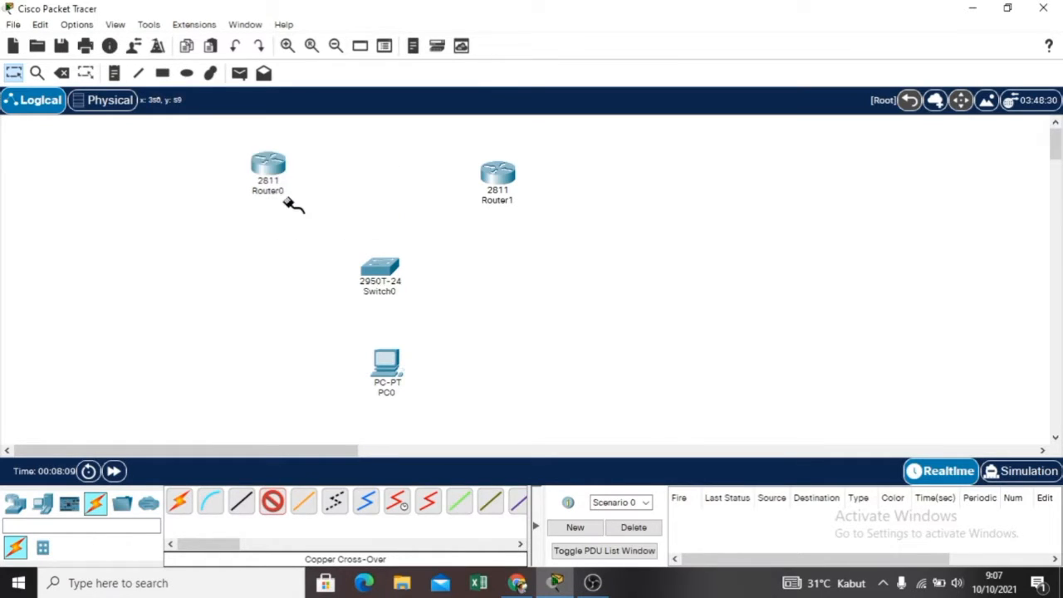
{"action": "left_click", "coordinate": [503, 178]}
{"action": "left_click", "coordinate": [515, 221]}
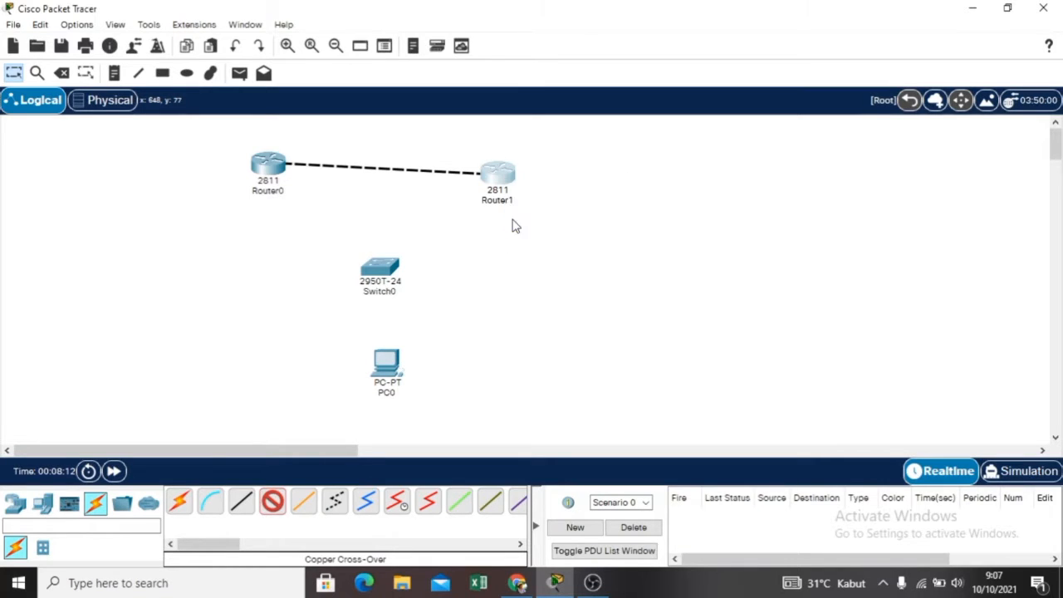
Connect Router0's FastEthernet0/1 to Switch0's FastEthernet0/1 with a copper straight-through cable.
{"action": "left_click", "coordinate": [242, 498]}
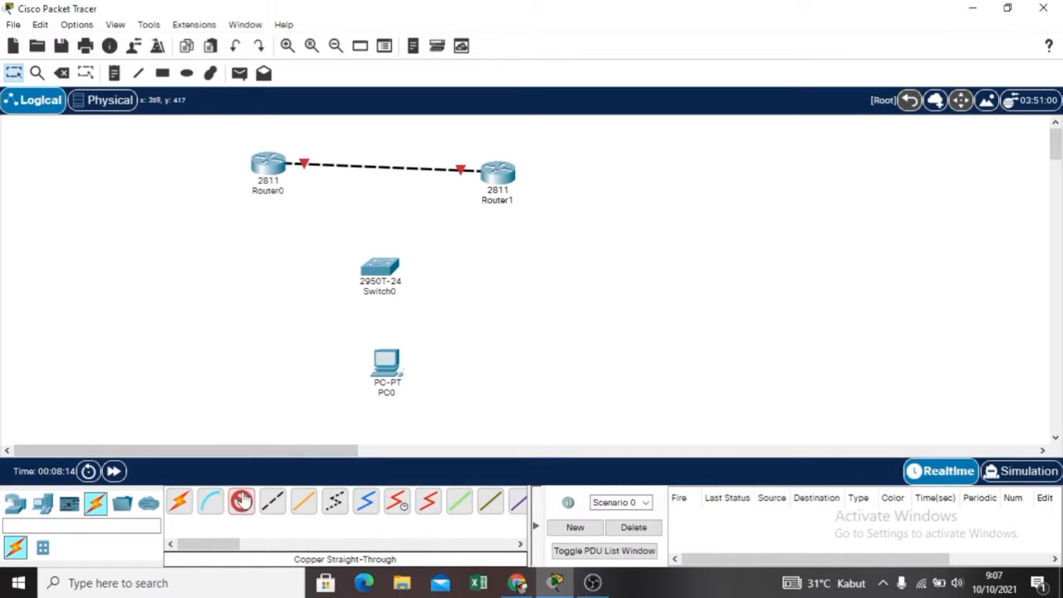
{"action": "left_click", "coordinate": [269, 165]}
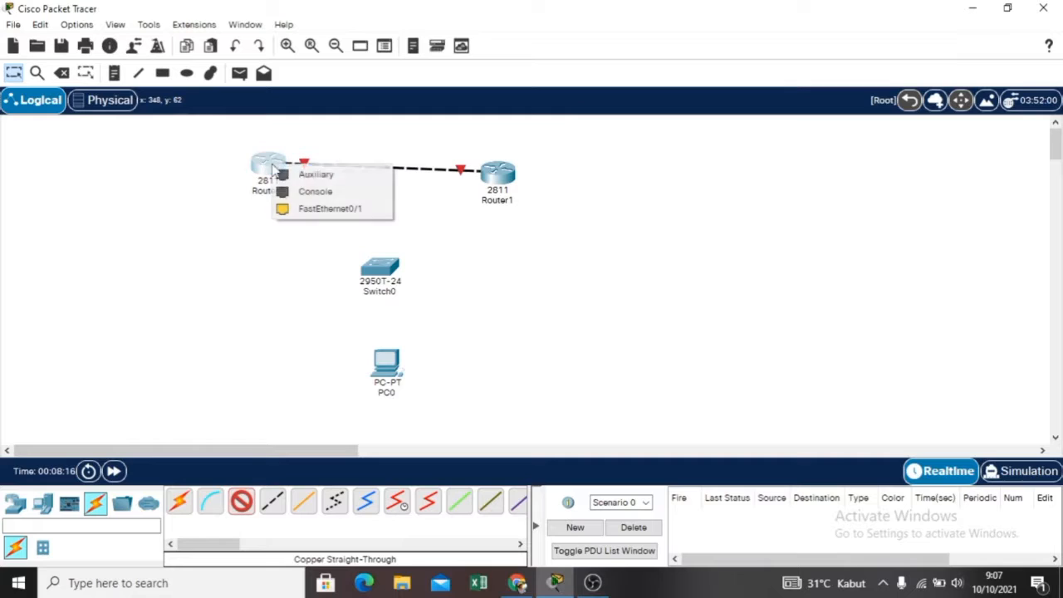
{"action": "left_click", "coordinate": [305, 209]}
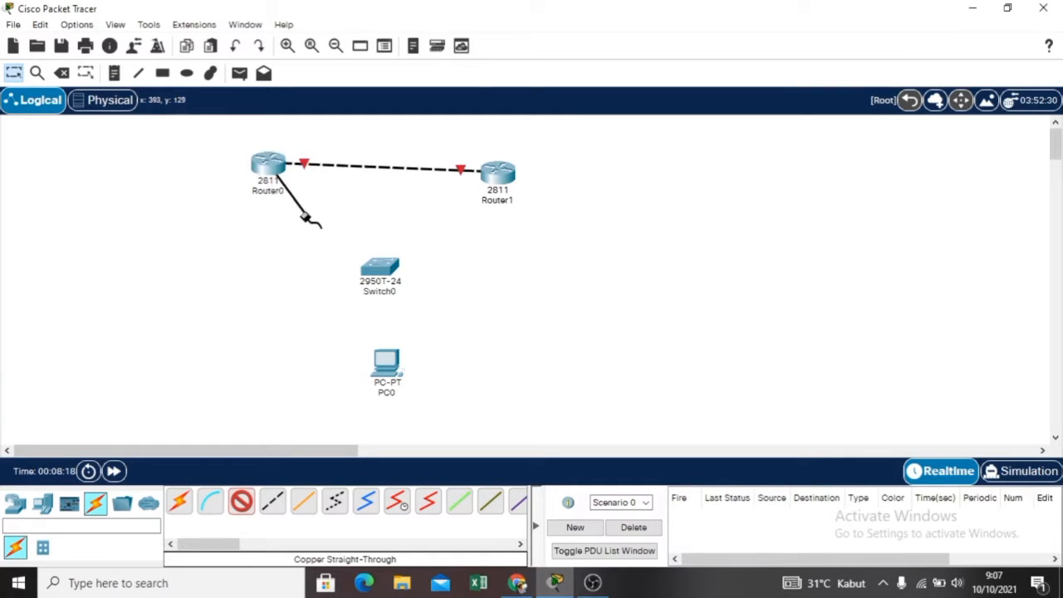
{"action": "left_click", "coordinate": [376, 271]}
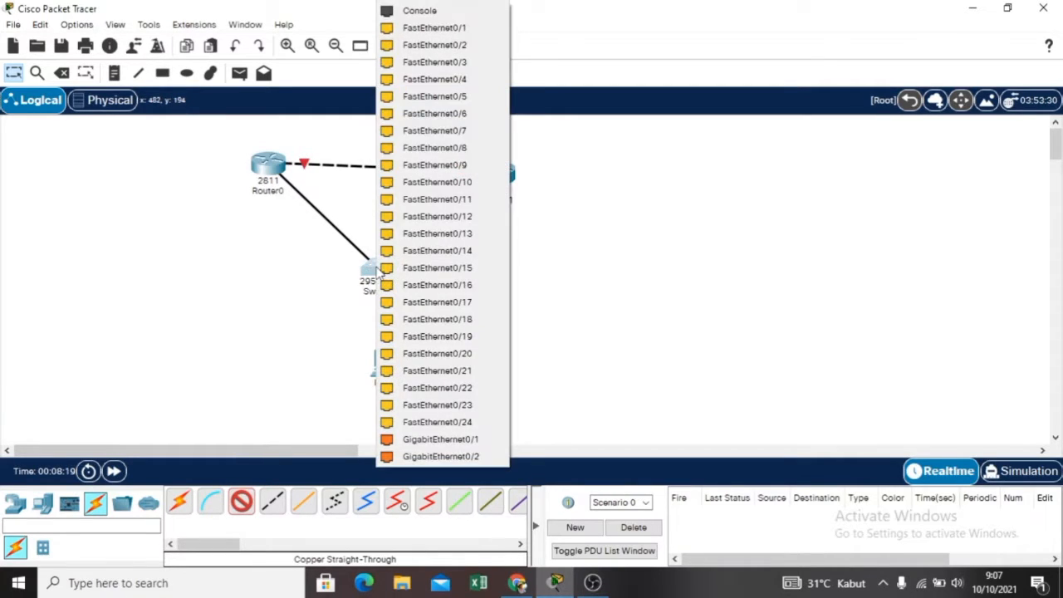
{"action": "left_click", "coordinate": [445, 31]}
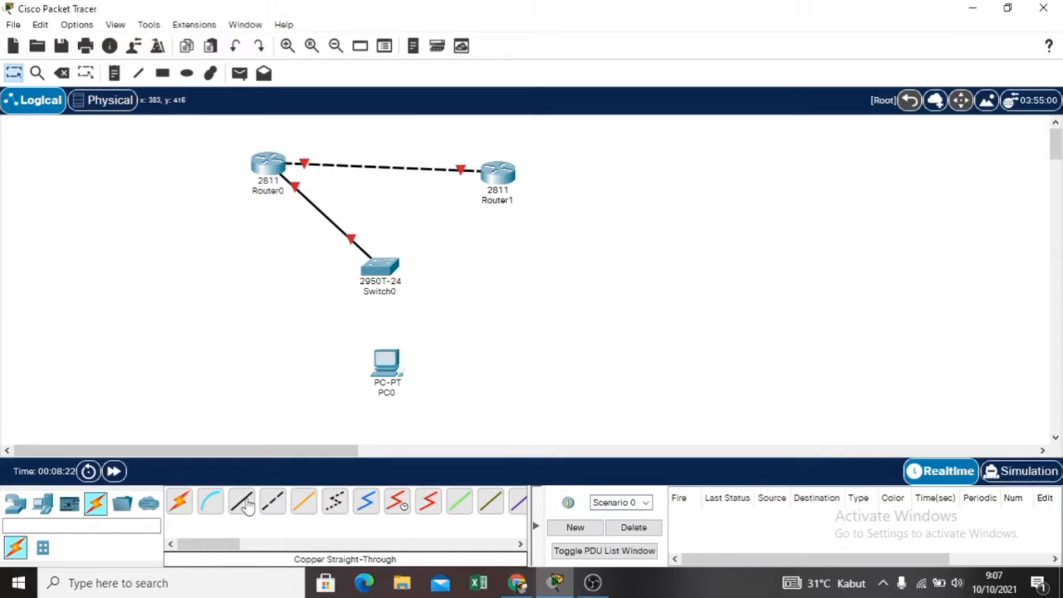
Connect Router1's FastEthernet0/1 to Switch0's FastEthernet0/2 with a copper straight-through cable.
{"action": "left_click", "coordinate": [271, 500]}
{"action": "left_click", "coordinate": [503, 176]}
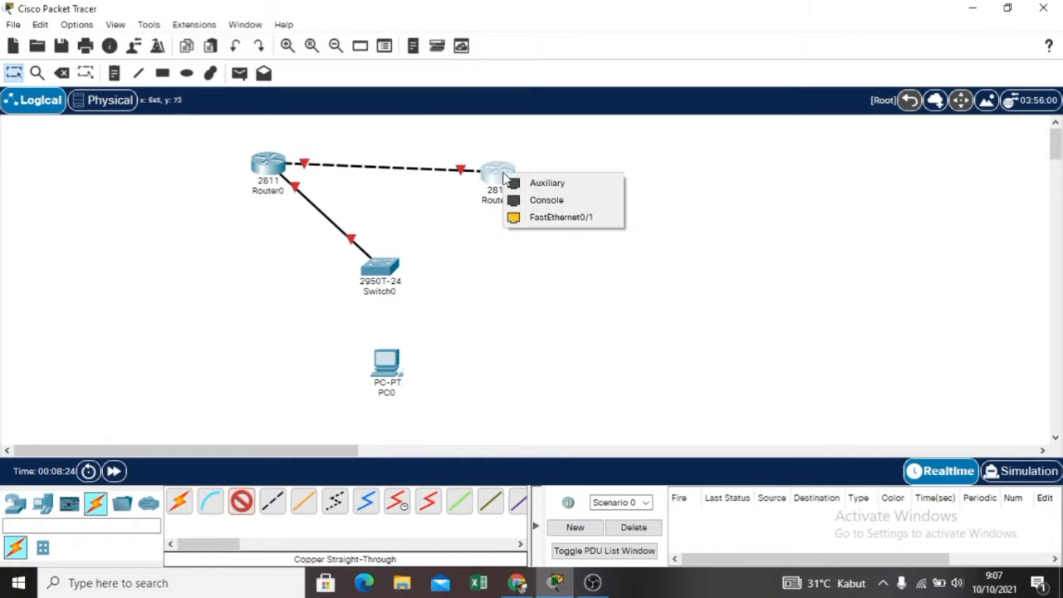
{"action": "left_click", "coordinate": [510, 217]}
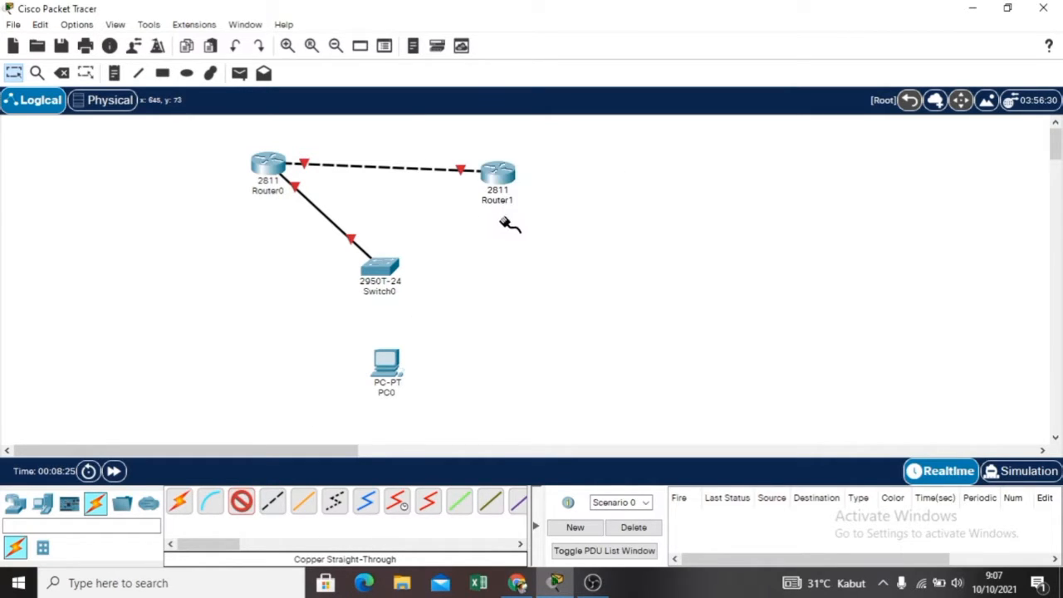
{"action": "left_click", "coordinate": [379, 271]}
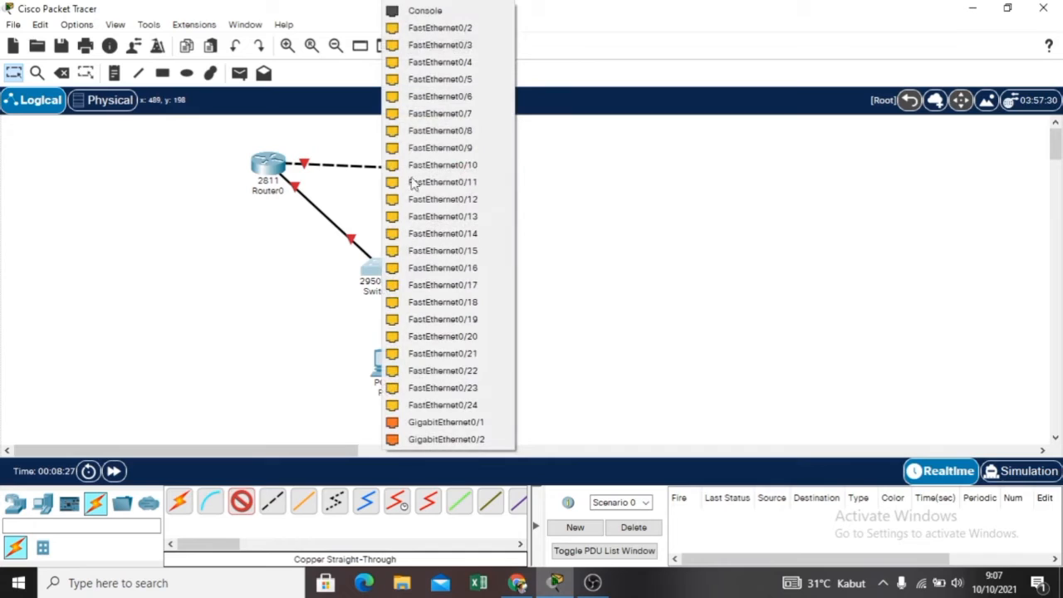
{"action": "left_click", "coordinate": [455, 40]}
Connect Switch0's FastEthernet0/3 to PC0 with a copper straight-through cable.
{"action": "left_click", "coordinate": [241, 501]}
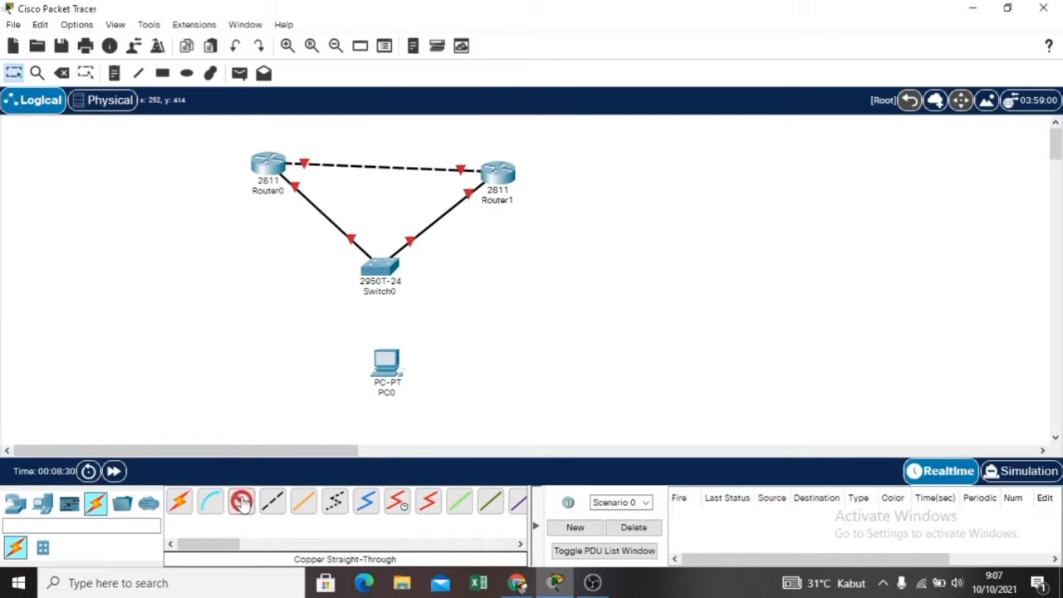
{"action": "left_click", "coordinate": [382, 272]}
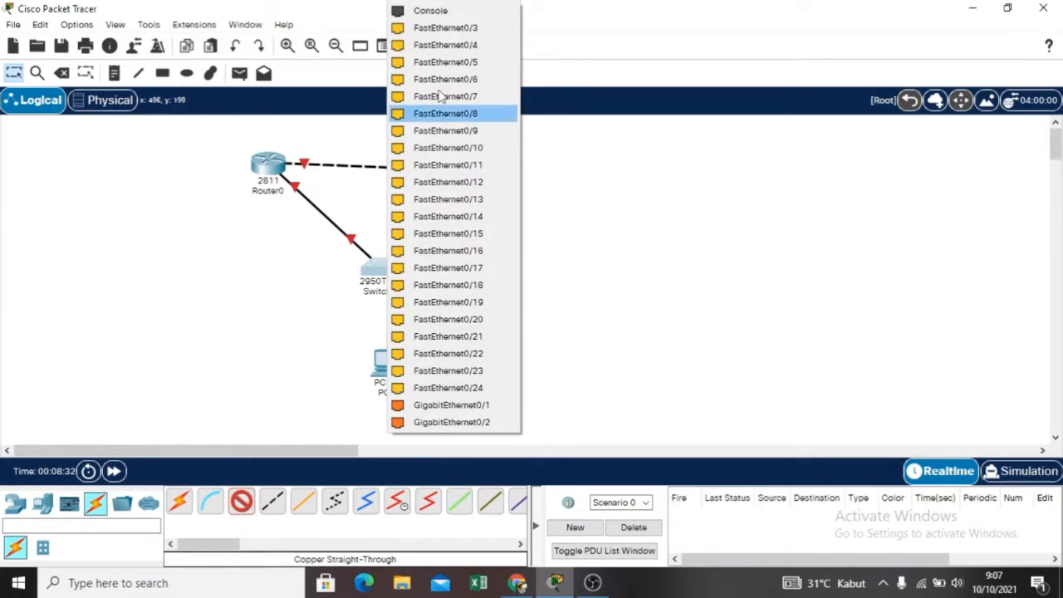
{"action": "left_click", "coordinate": [446, 32]}
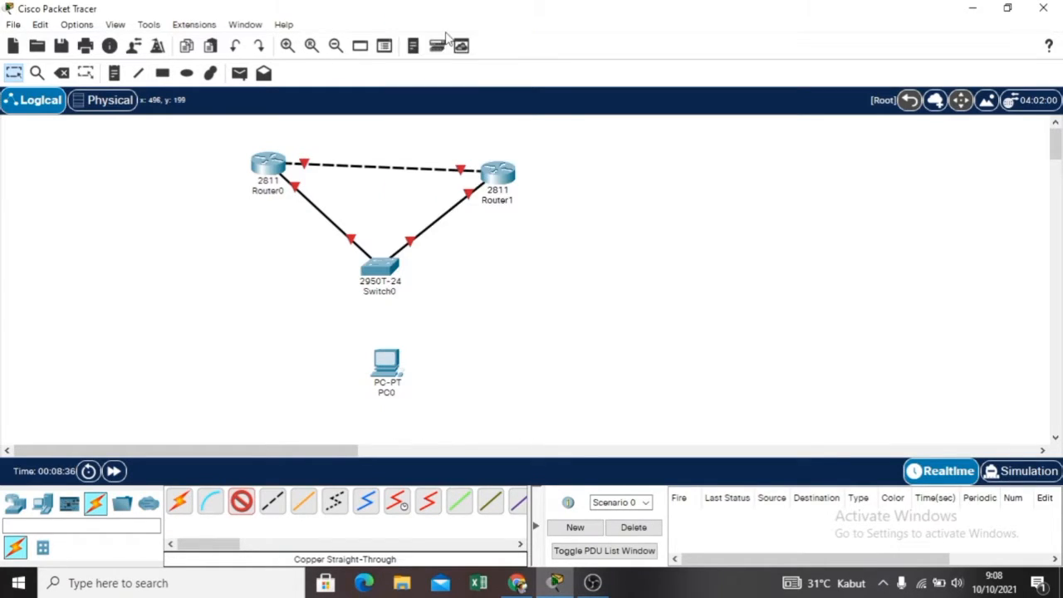
{"action": "left_click", "coordinate": [391, 374]}
{"action": "left_click", "coordinate": [413, 438]}
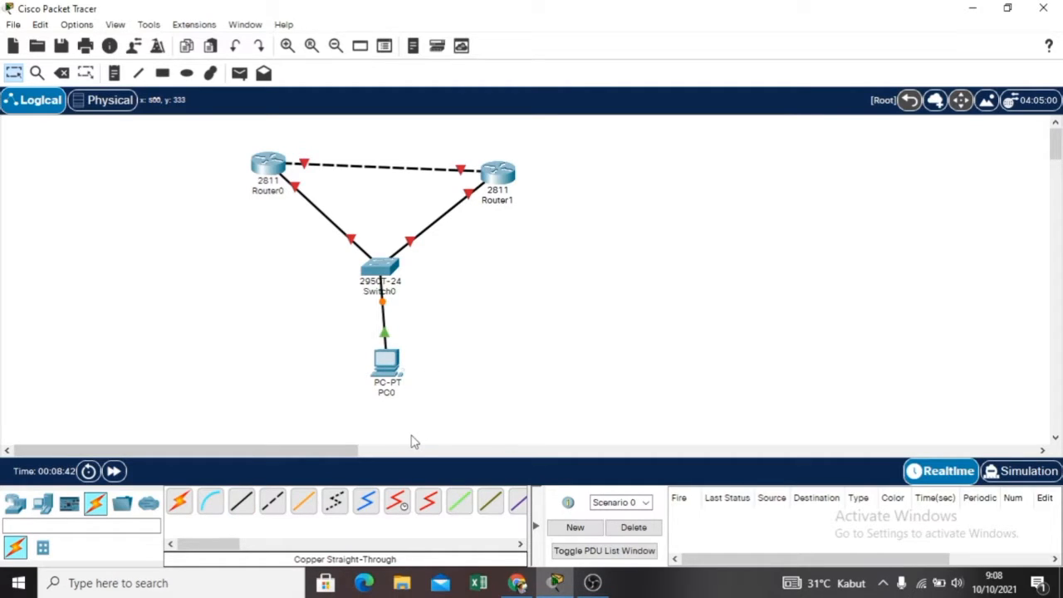
Open Router0's command line interface and decline the initial configuration dialog with "no".
{"action": "left_click", "coordinate": [271, 172]}
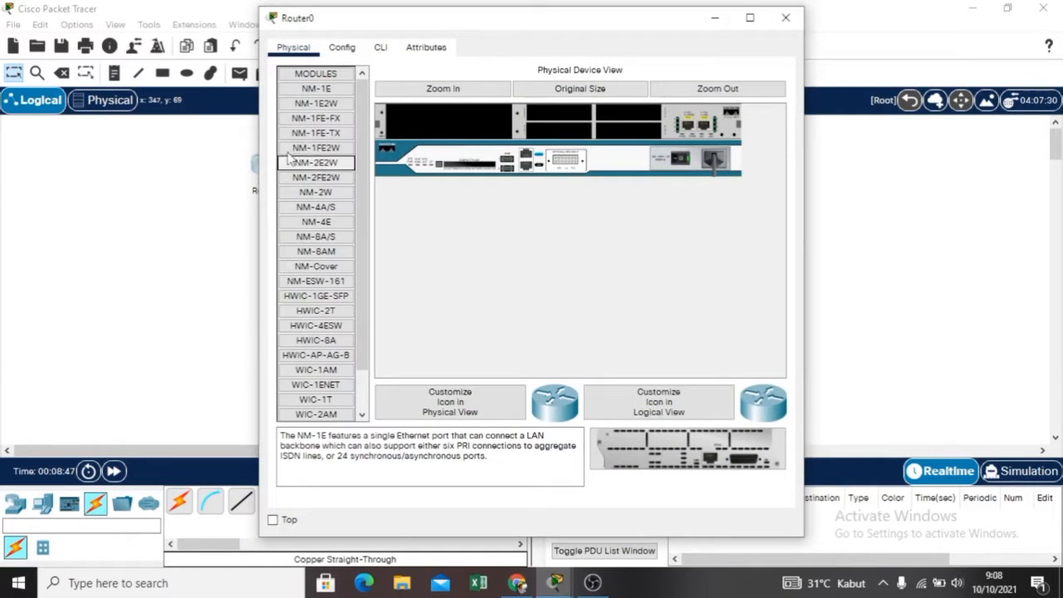
{"action": "left_click", "coordinate": [381, 50]}
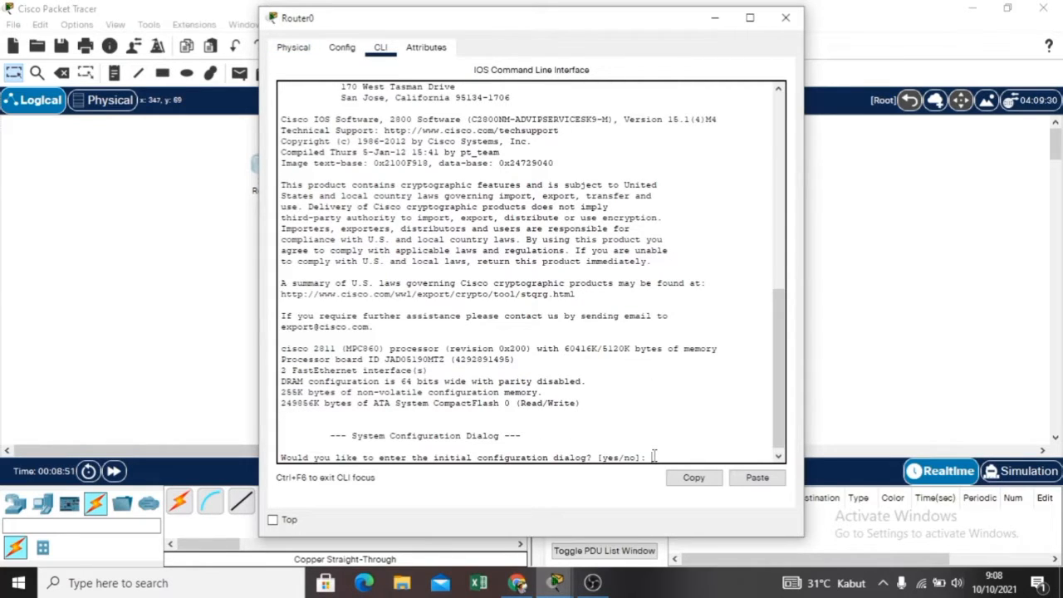
{"action": "type", "text": "no"}
{"action": "key", "text": "Return"}
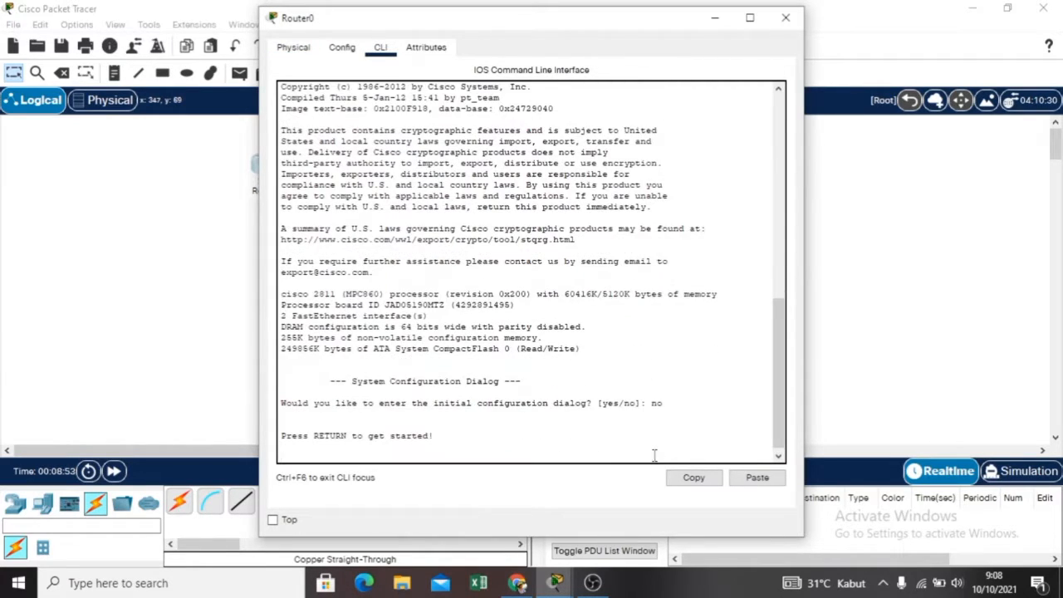
{"action": "key", "text": "Return"}
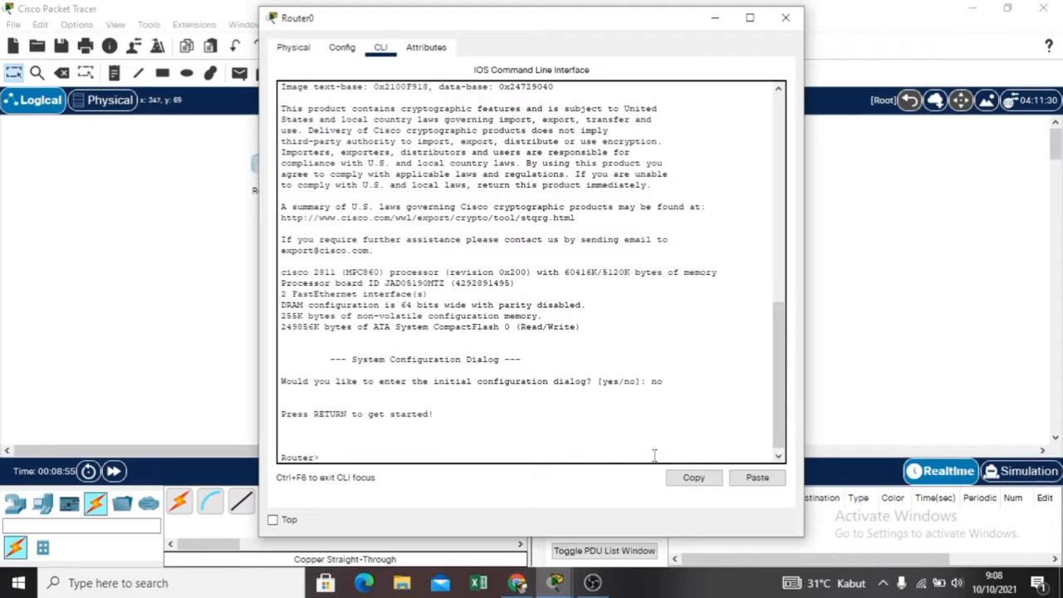
Enter privileged mode and then global configuration mode on Router0 with the commands en and conf t.
{"action": "type", "text": "en"}
{"action": "key", "text": "Return"}
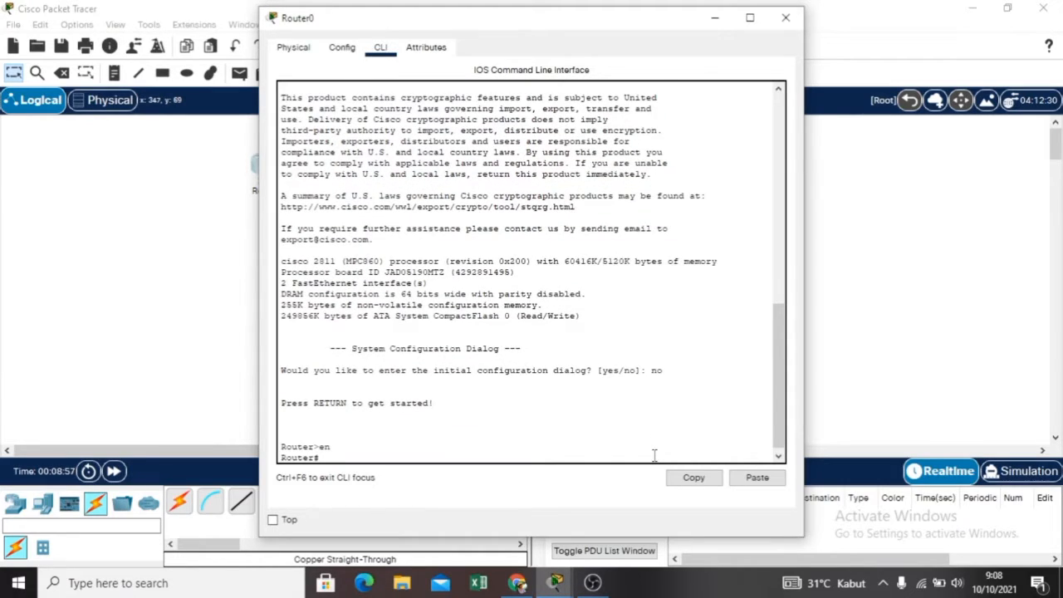
{"action": "type", "text": "conf t"}
{"action": "key", "text": "Return"}
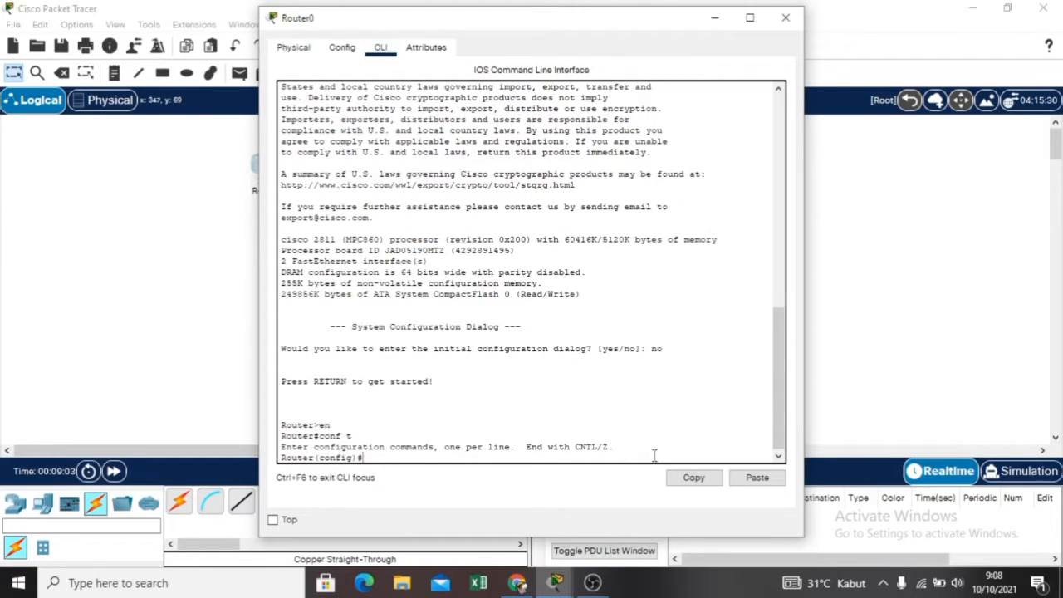
Create interface loopback0 on Router0 with IP address 1.1.1.1 and mask 255.255.255.255, and return to global configuration mode.
{"action": "type", "text": "int loopback0"}
{"action": "key", "text": "Return"}
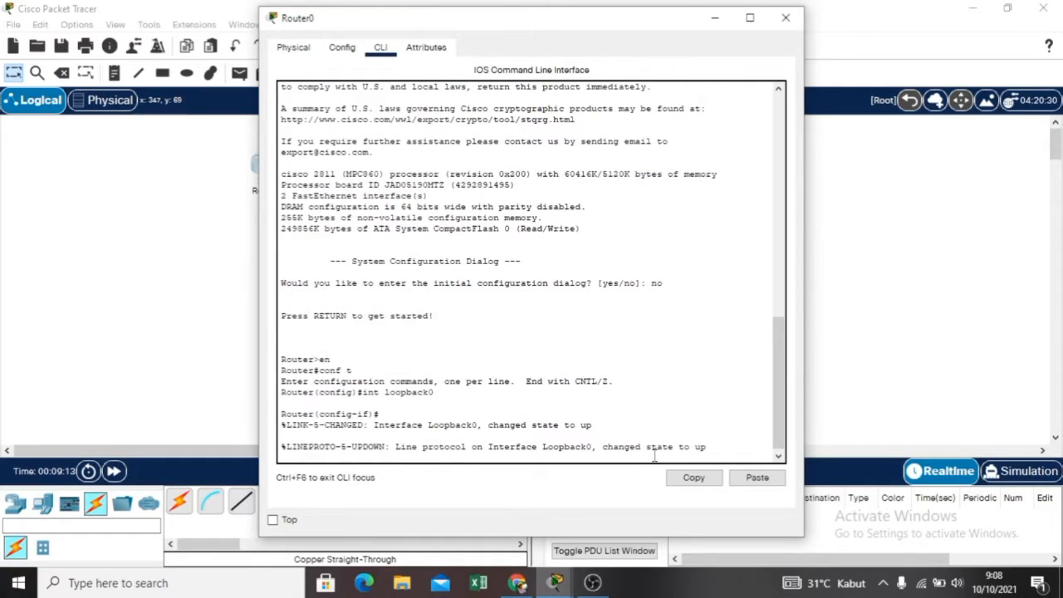
{"action": "key", "text": "Return"}
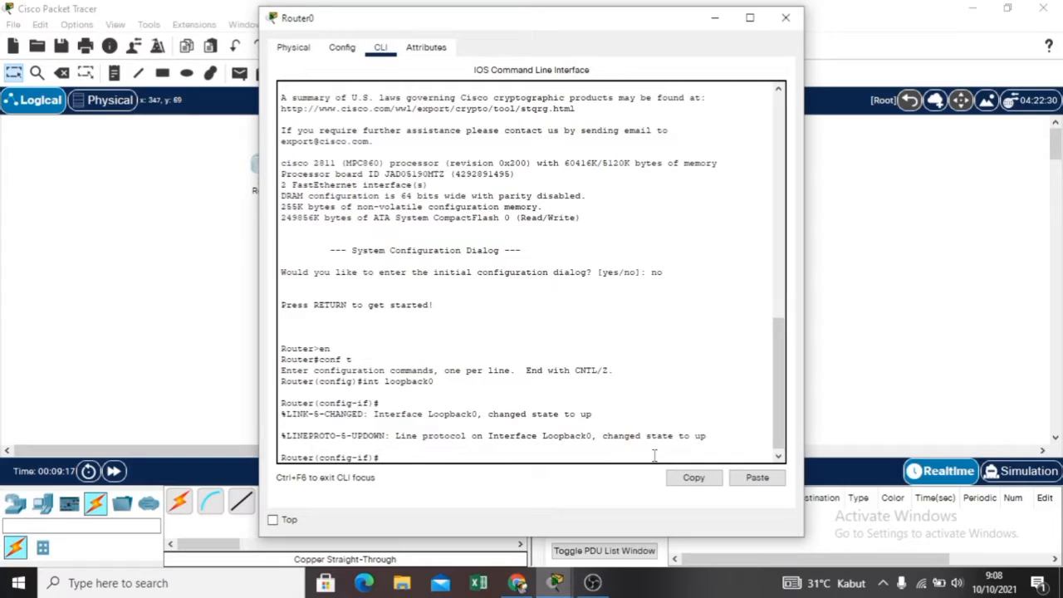
{"action": "type", "text": "ip add 1.1.1.1 255."}
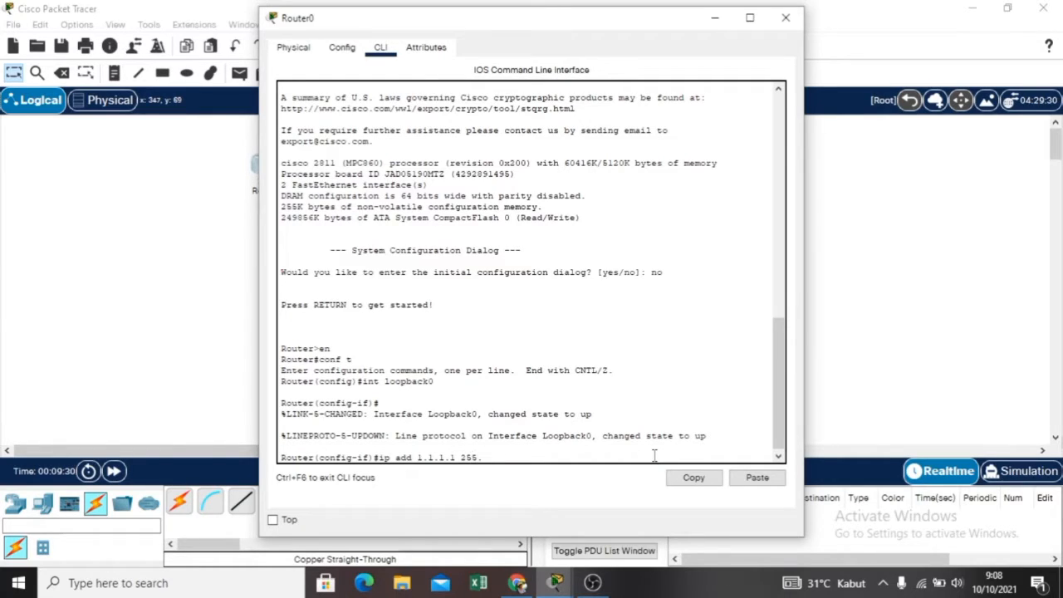
{"action": "type", "text": "255.255.255"}
{"action": "key", "text": "Return"}
{"action": "type", "text": "exit"}
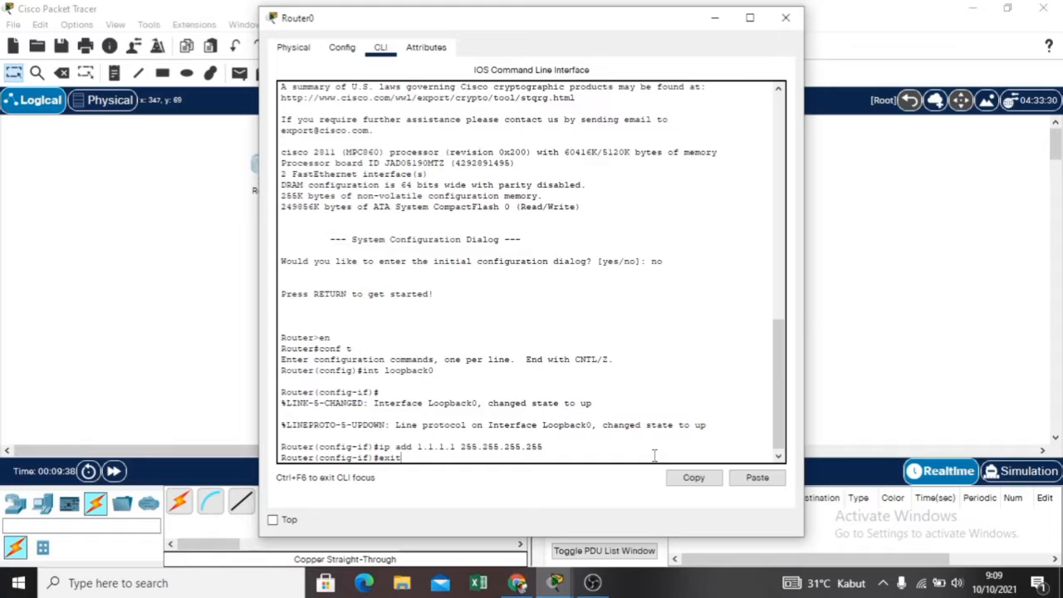
{"action": "key", "text": "Return"}
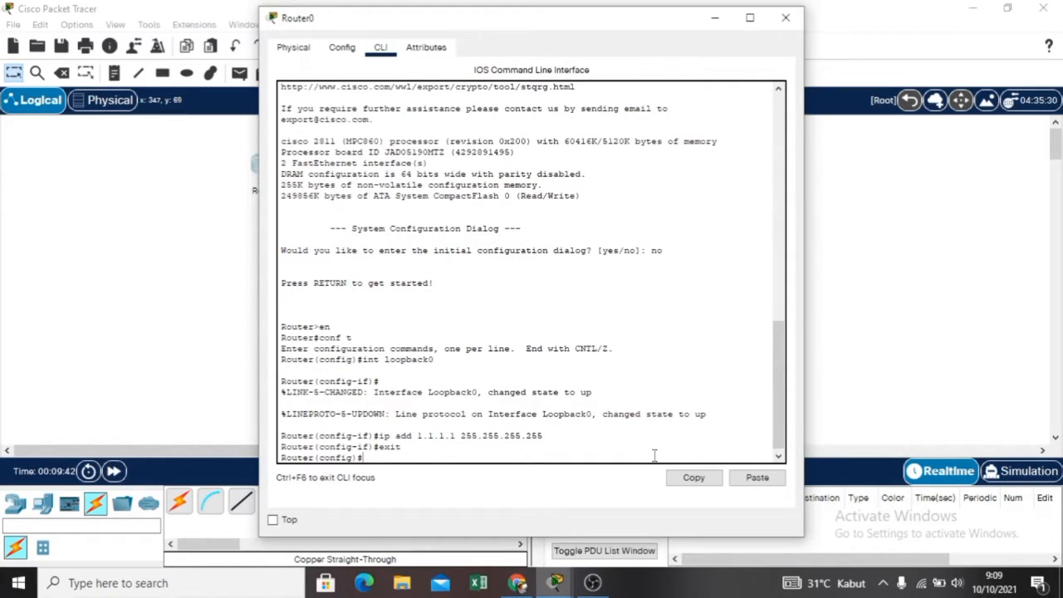
Assign IP address 192.168.1.1 with mask 255.255.255.0 to Router0's interface fa0/0.
{"action": "type", "text": "int fa0/0"}
{"action": "key", "text": "Return"}
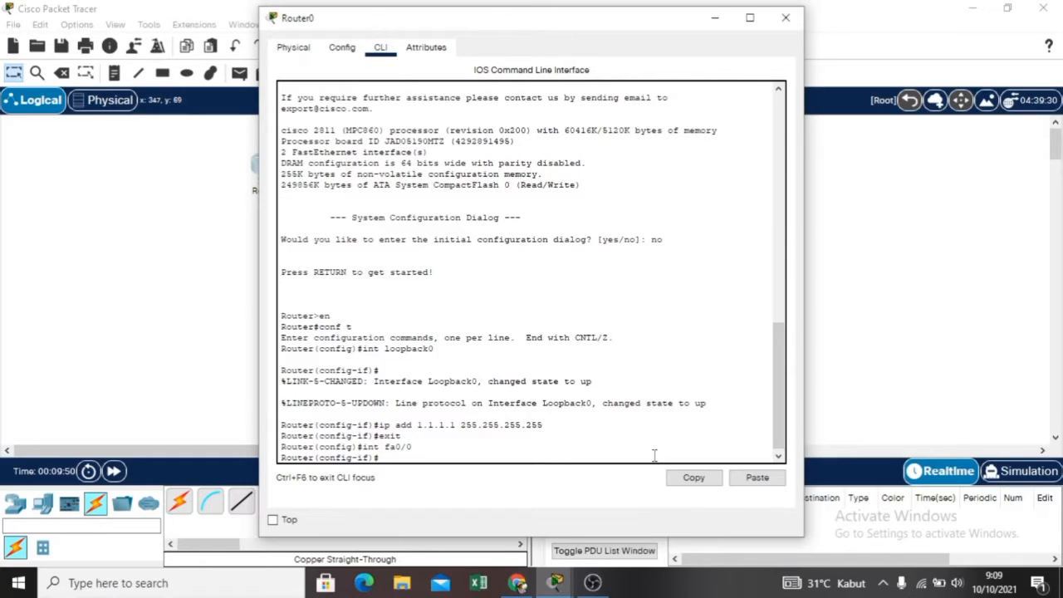
{"action": "type", "text": "ip add 192.168."}
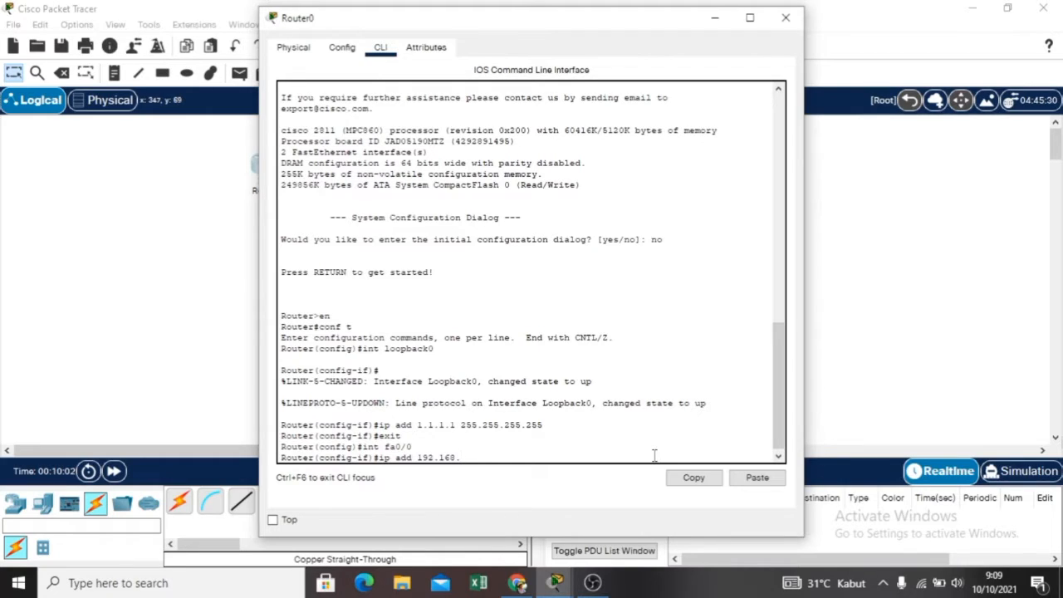
{"action": "type", "text": "1.1 255.255.255.255"}
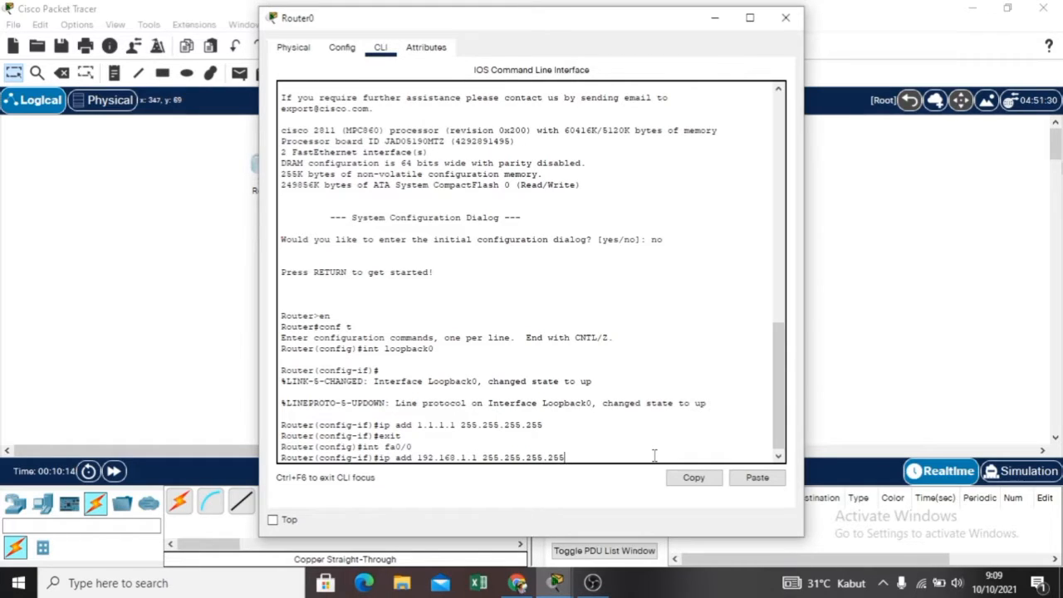
{"action": "key", "text": "BackSpace"}
{"action": "key", "text": "BackSpace"}
{"action": "type", "text": "0"}
{"action": "key", "text": "Return"}
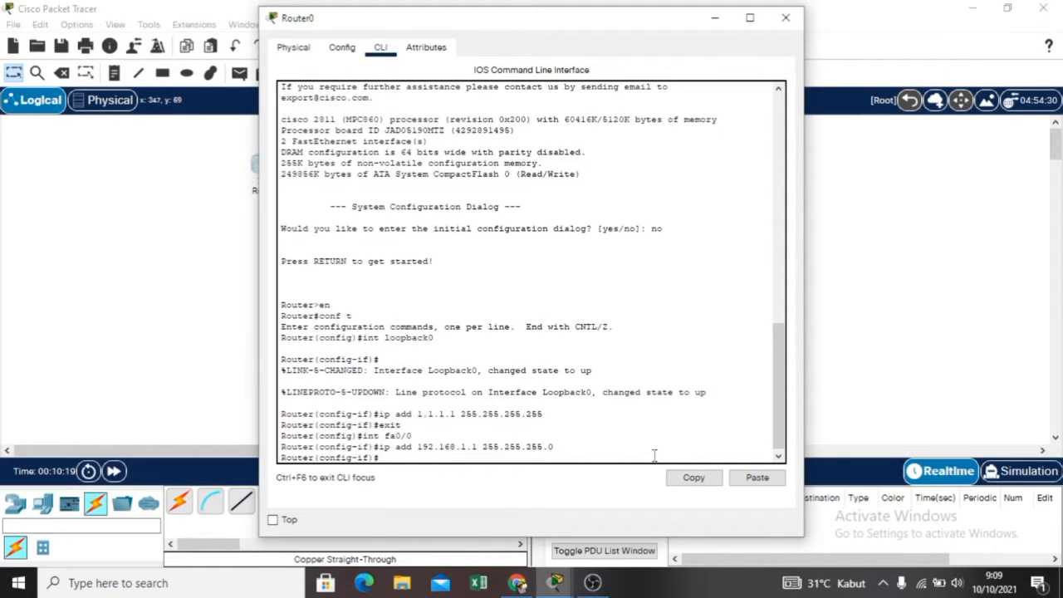
Enable interface fa0/0 with no shutdown and return to global configuration mode.
{"action": "type", "text": "no sh"}
{"action": "key", "text": "Return"}
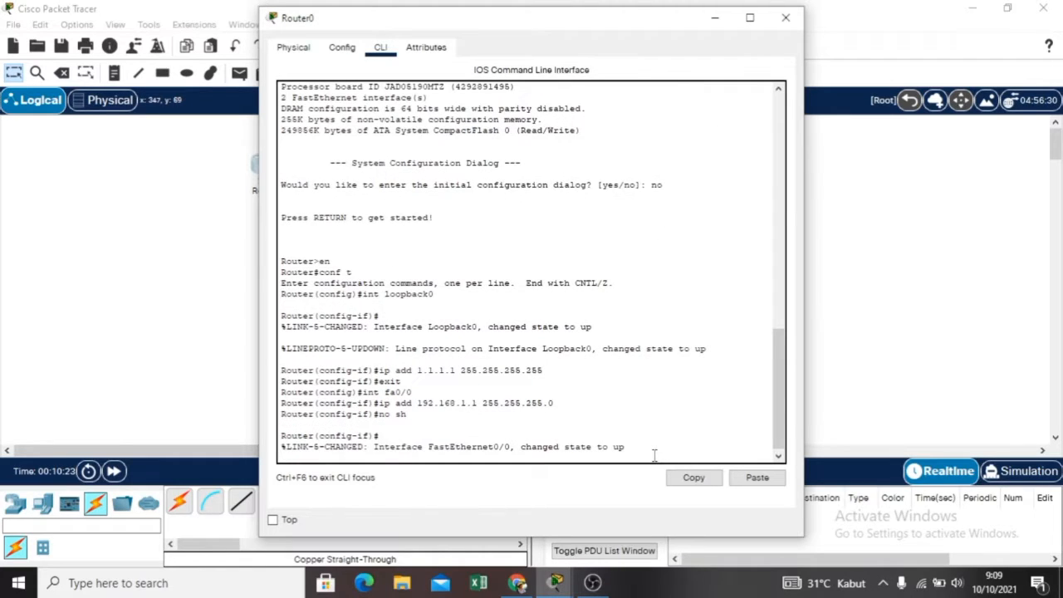
{"action": "key", "text": "Return"}
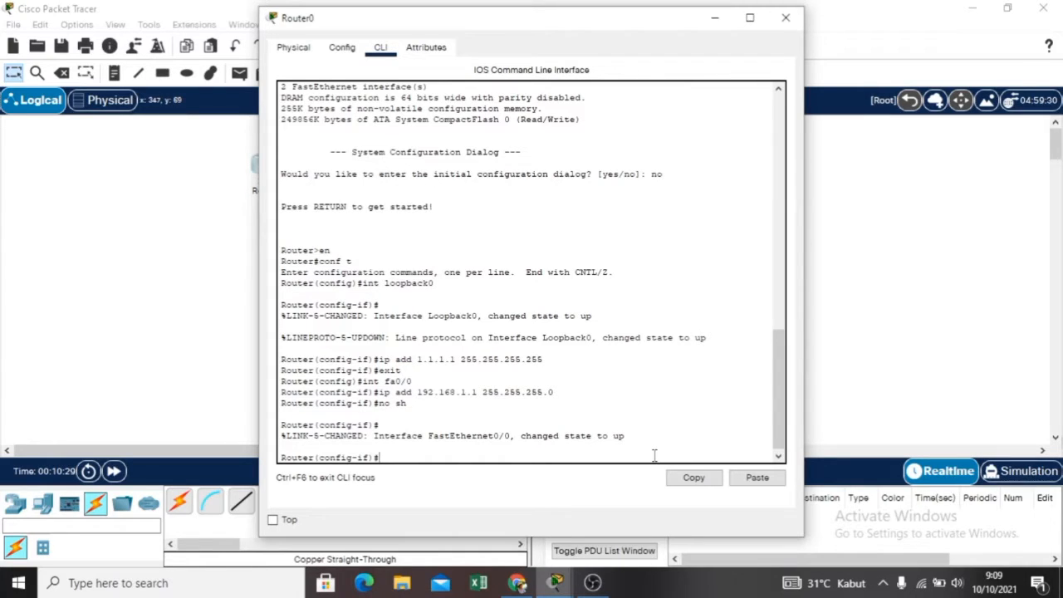
{"action": "type", "text": "exit"}
{"action": "key", "text": "Return"}
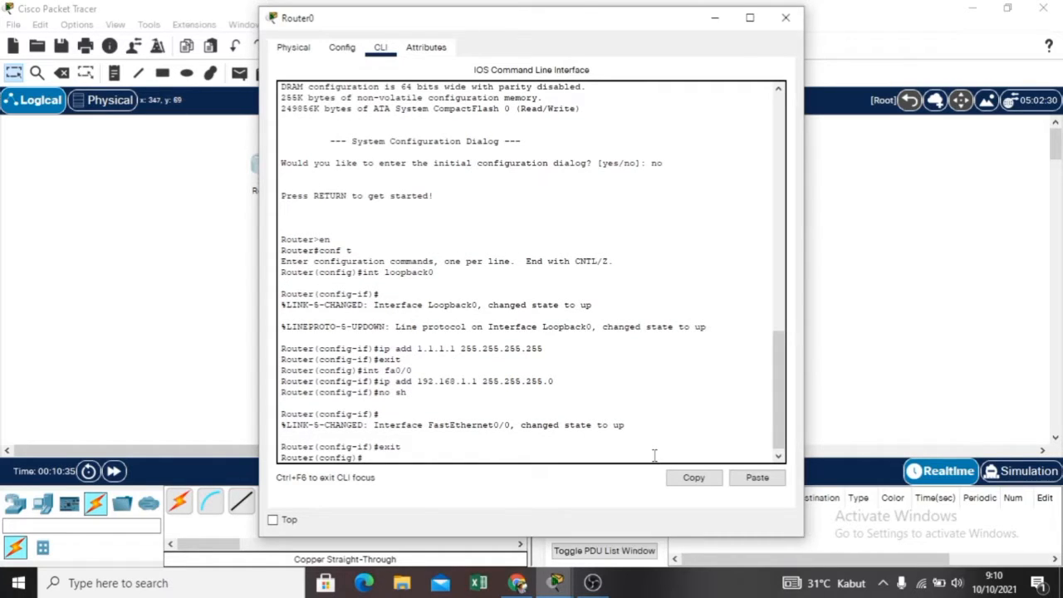
Assign IP address 192.168.10.2 with mask 255.255.255.0 to Router0's interface fa0/1.
{"action": "type", "text": "int fa0/1"}
{"action": "key", "text": "Return"}
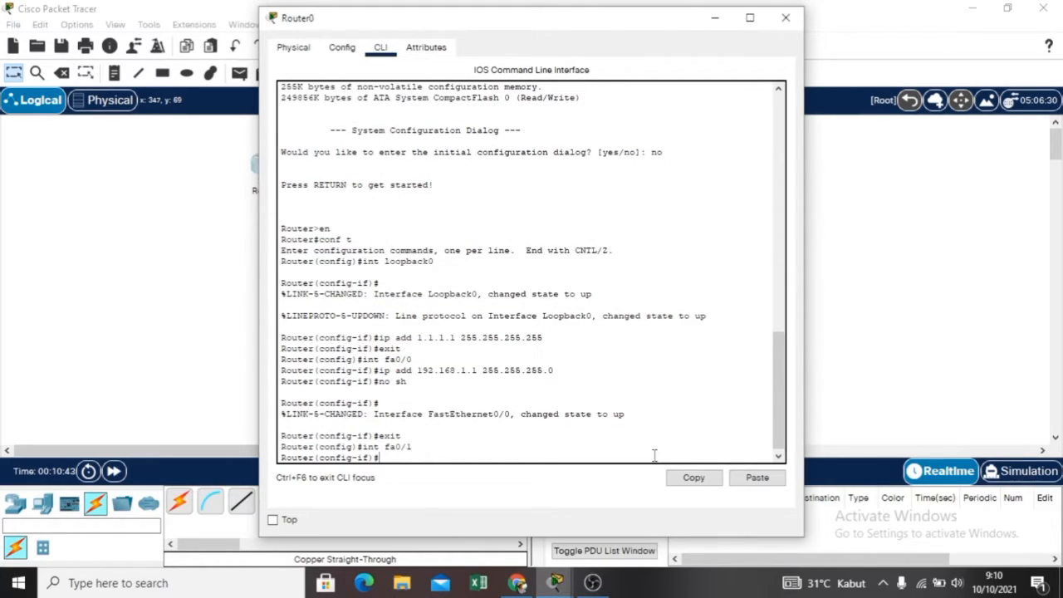
{"action": "type", "text": "ip add 192.168.10.2"}
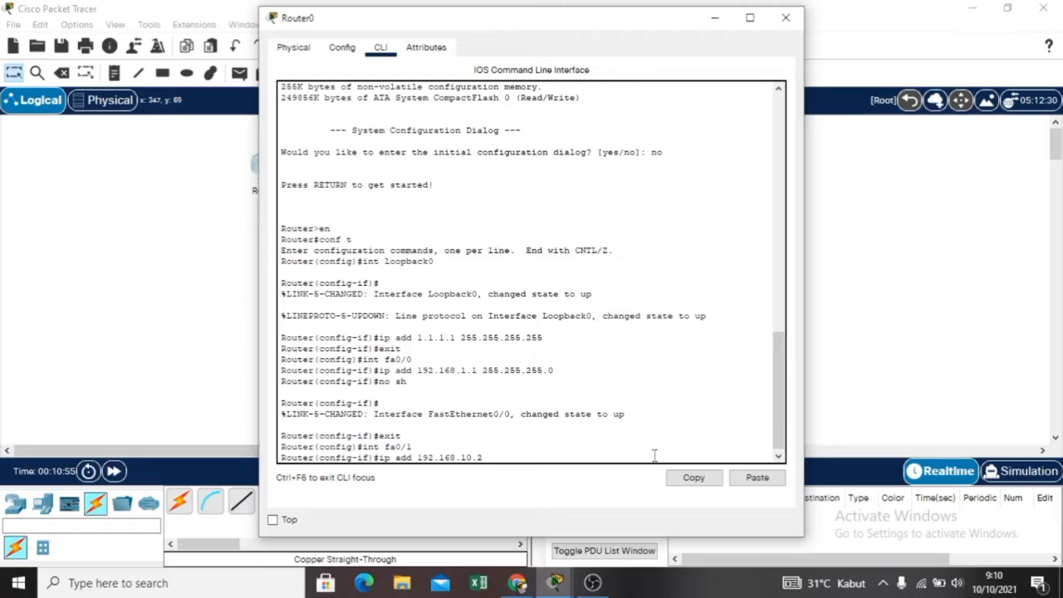
{"action": "type", "text": " 255.255.255.0"}
{"action": "key", "text": "Return"}
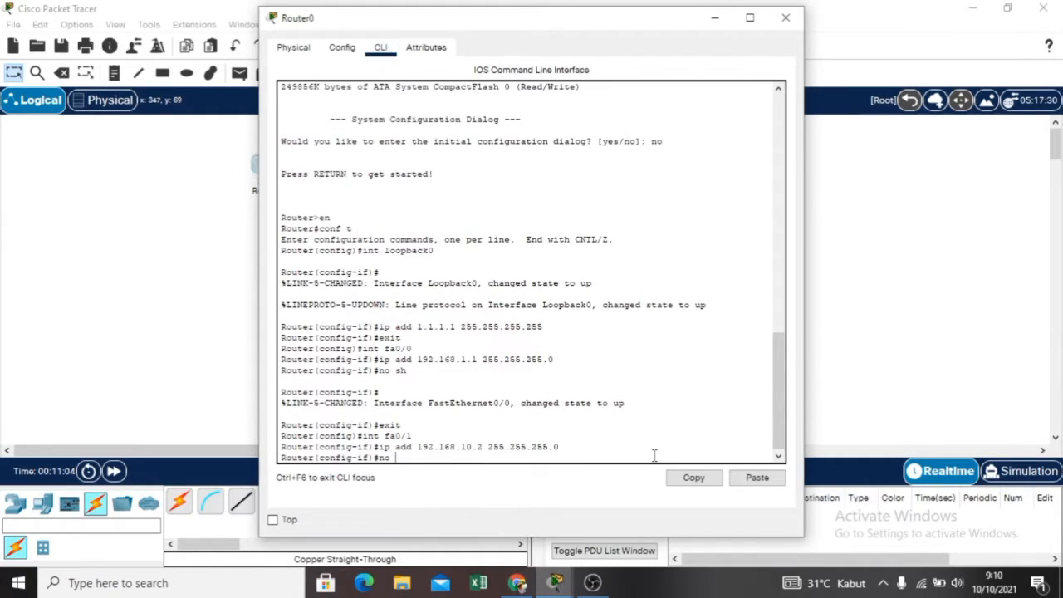
Enable interface fa0/1 with no shutdown and return to global configuration mode.
{"action": "type", "text": "shut"}
{"action": "key", "text": "Return"}
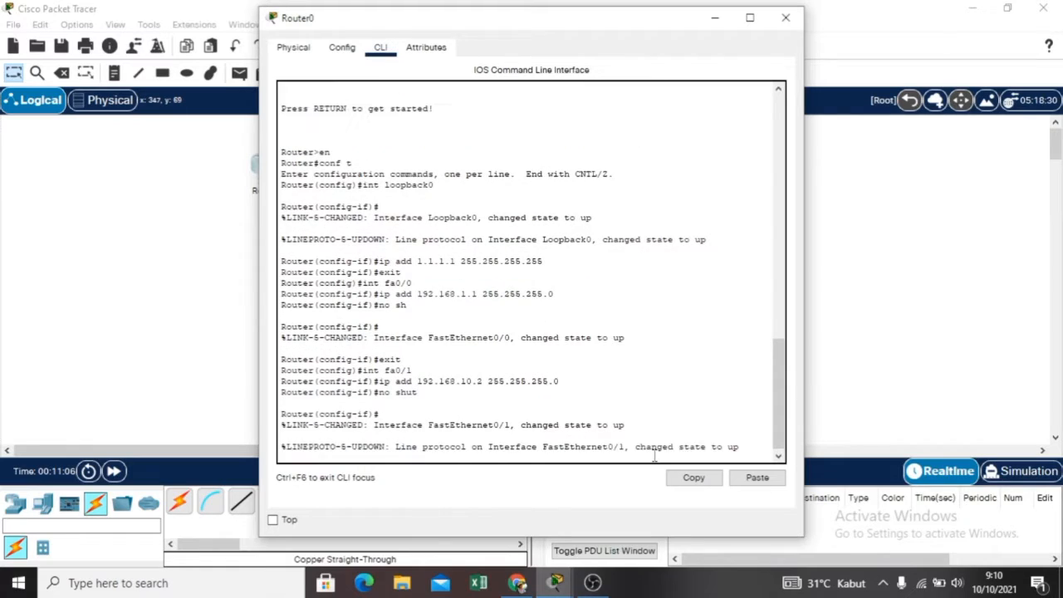
{"action": "key", "text": "Return"}
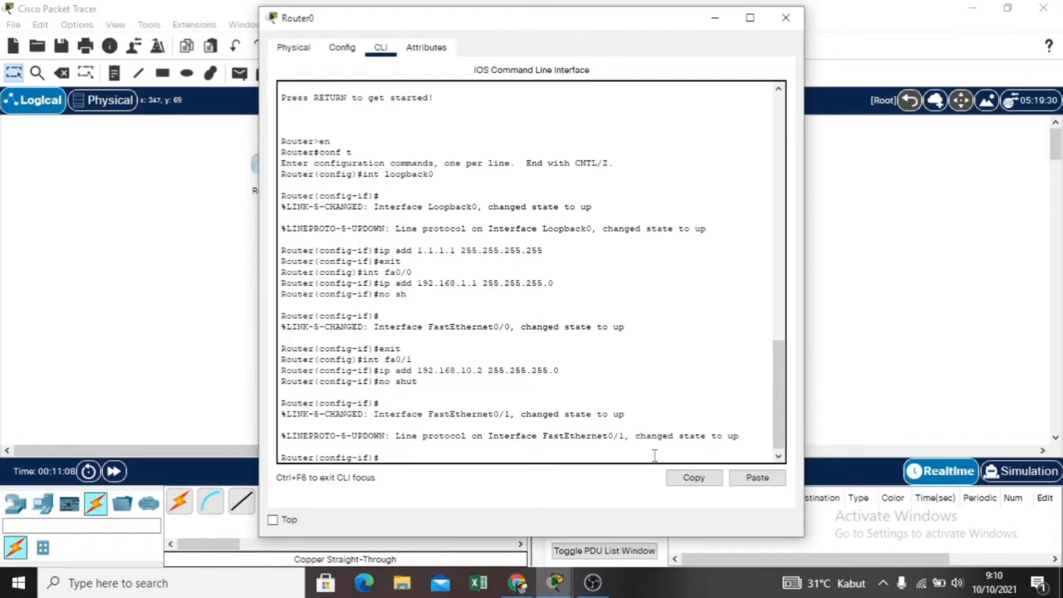
{"action": "type", "text": "exit"}
{"action": "key", "text": "Return"}
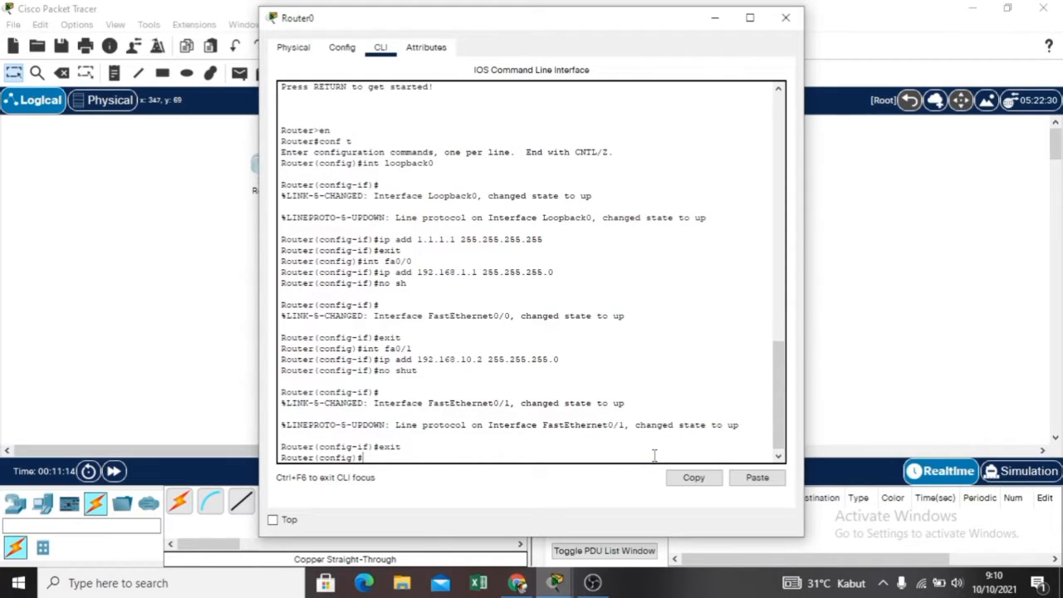
Start OSPF routing process 10 on Router0.
{"action": "type", "text": "router ospf 10"}
{"action": "key", "text": "Return"}
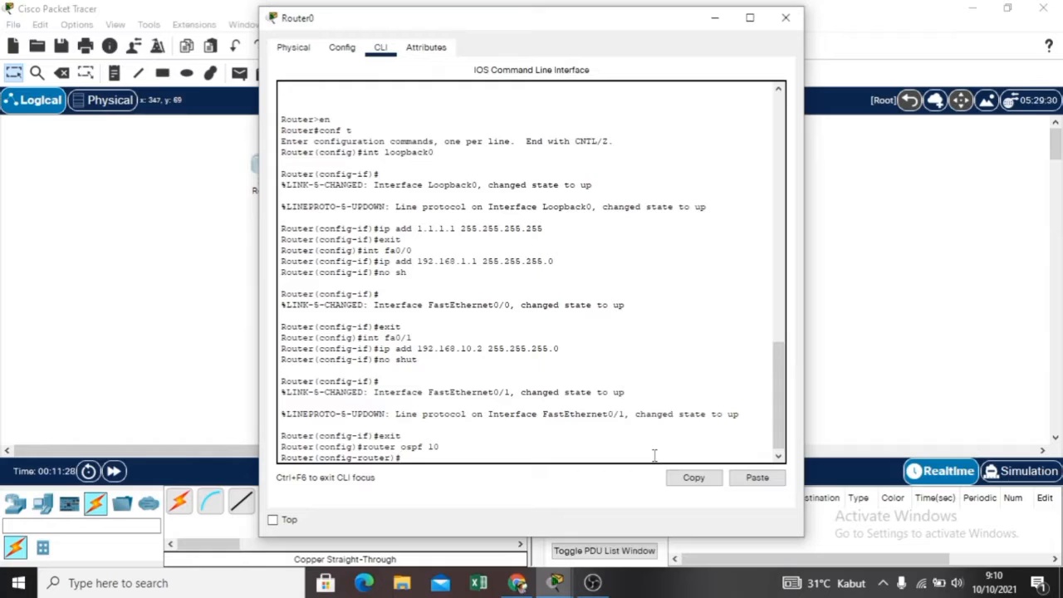
Try to advertise network 192.168.1 with wildcard mask 0.0.0.255 in OSPF area 0.
{"action": "type", "text": "net 192.168.1 0.0.0.0"}
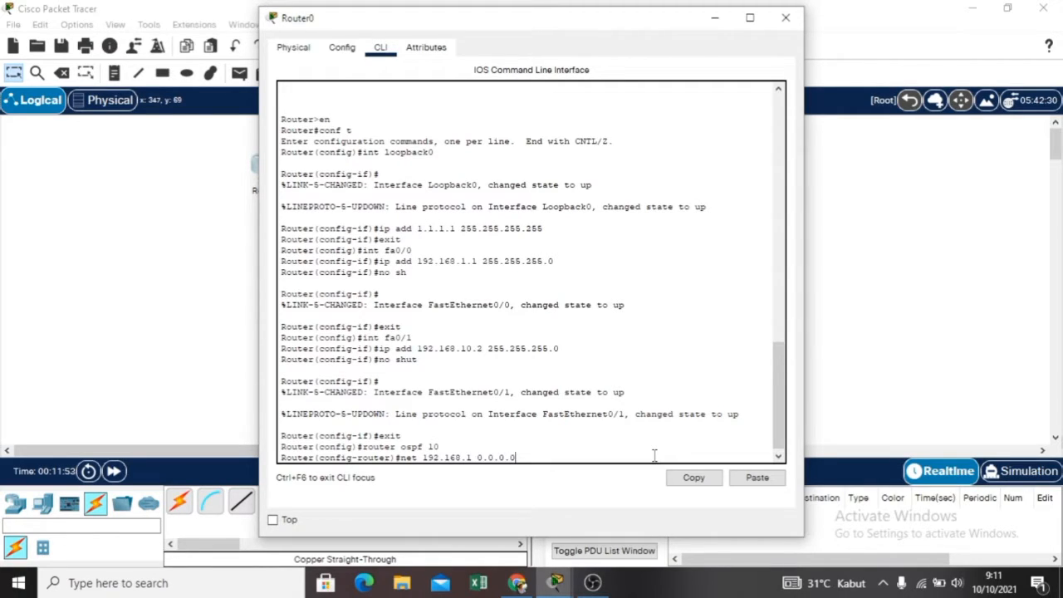
{"action": "key", "text": "BackSpace"}
{"action": "type", "text": "255 area 0"}
{"action": "key", "text": "Return"}
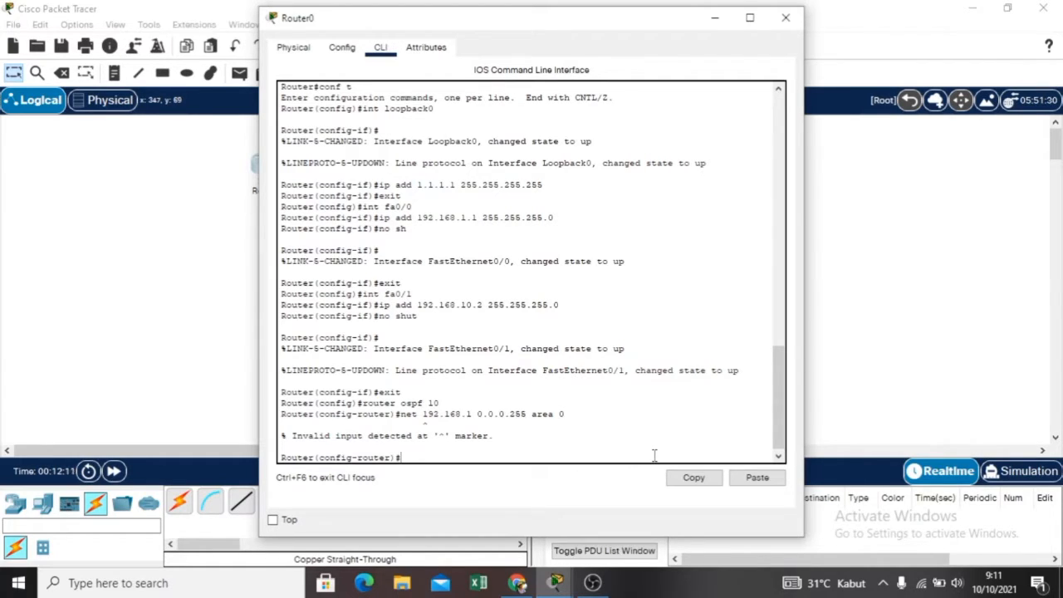
Advertise networks 192.168.1.0 with wildcard 0.0.0.255 and 1.1.1.1 with wildcard 0.0.0.0 in OSPF area 0.
{"action": "type", "text": "net 192.168.1.0 0.0.0"}
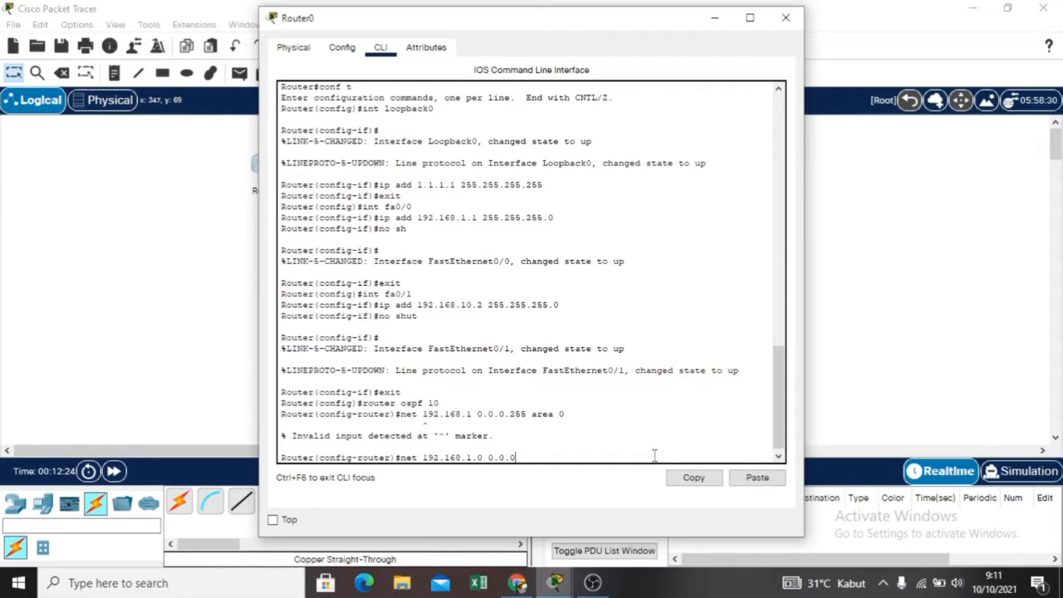
{"action": "type", "text": ".255 area 0"}
{"action": "key", "text": "Return"}
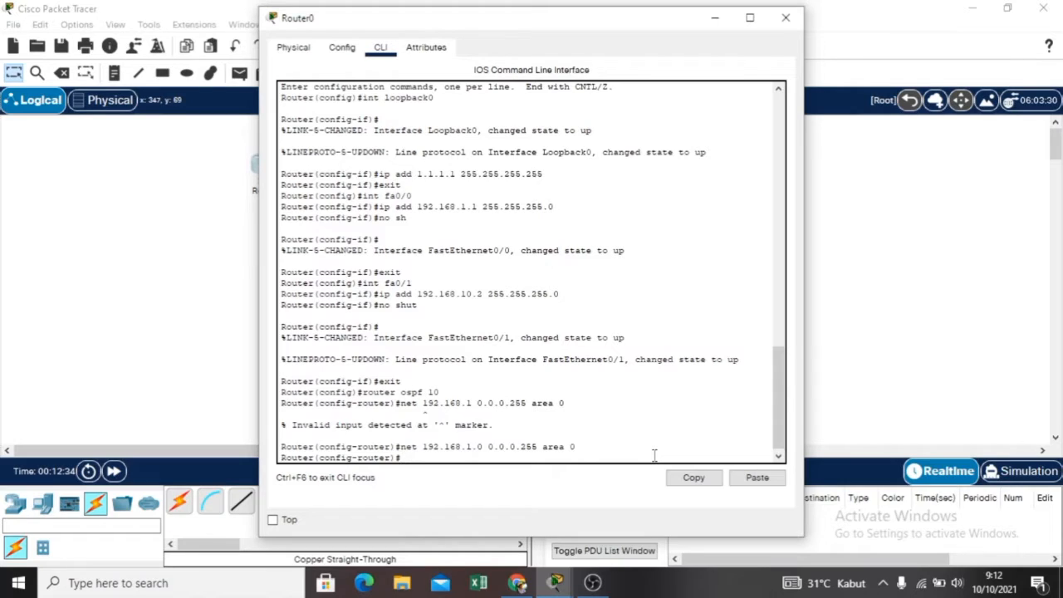
{"action": "type", "text": "net 1.1.1.1 0.0.0.0 are"}
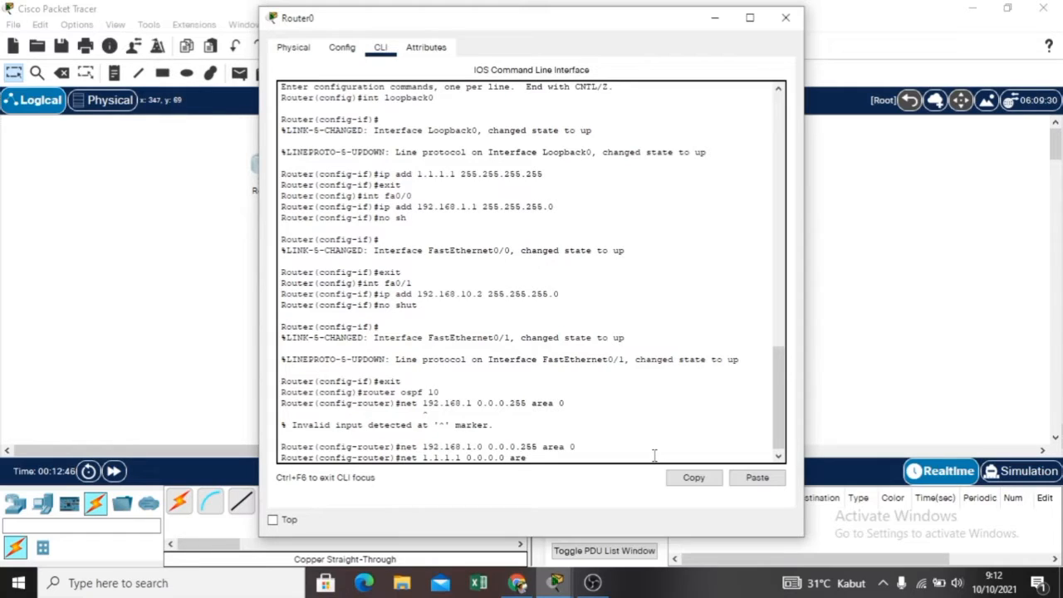
{"action": "type", "text": "a 0"}
{"action": "key", "text": "Return"}
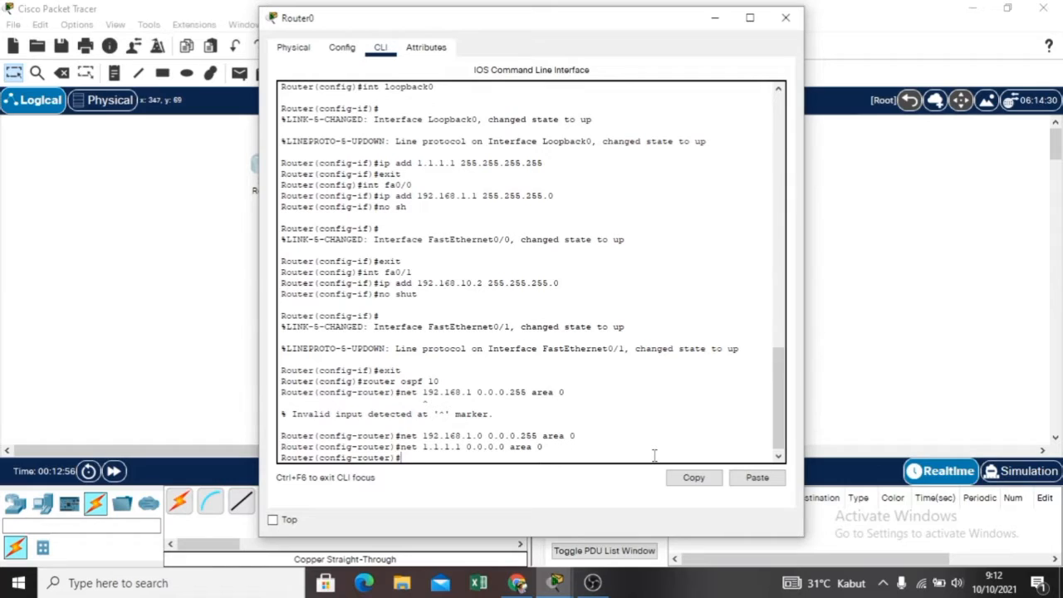
Redistribute connected routes into OSPF 10 and return to global configuration mode.
{"action": "type", "text": "redistribute"}
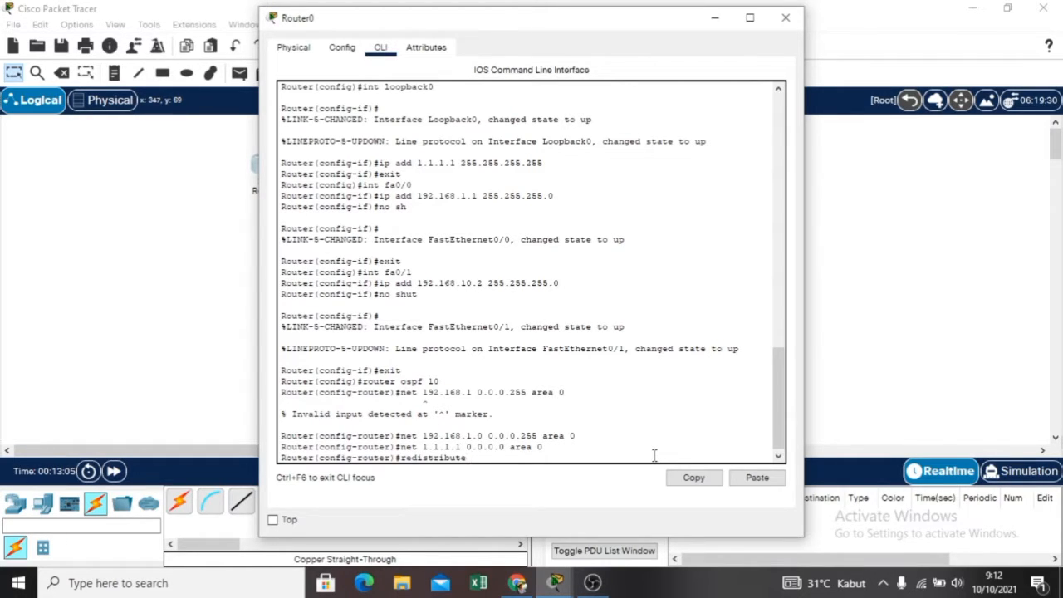
{"action": "type", "text": "conn"}
{"action": "key", "text": "Return"}
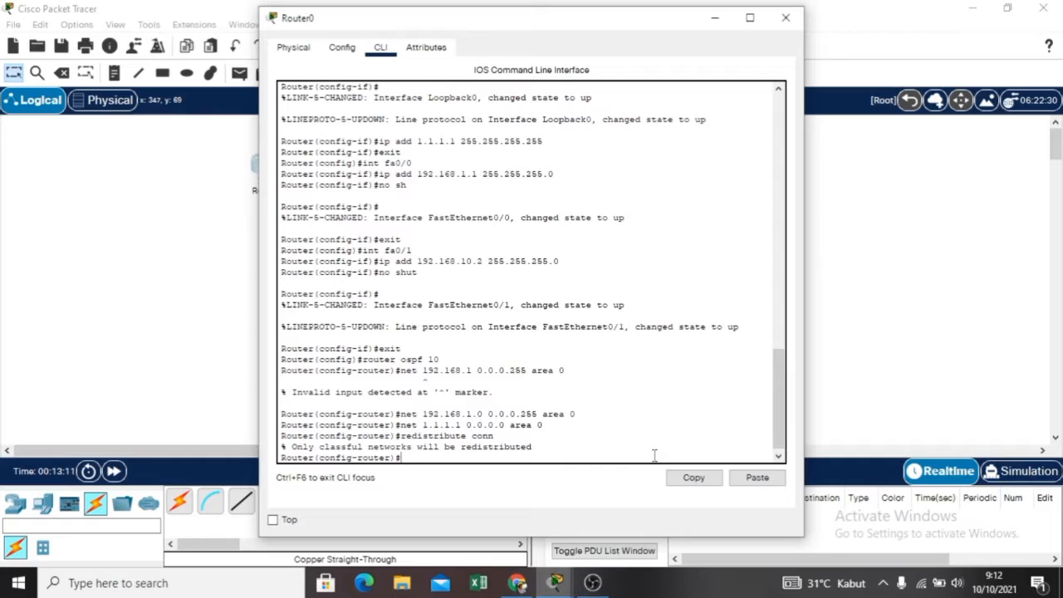
{"action": "type", "text": "exit"}
{"action": "key", "text": "Return"}
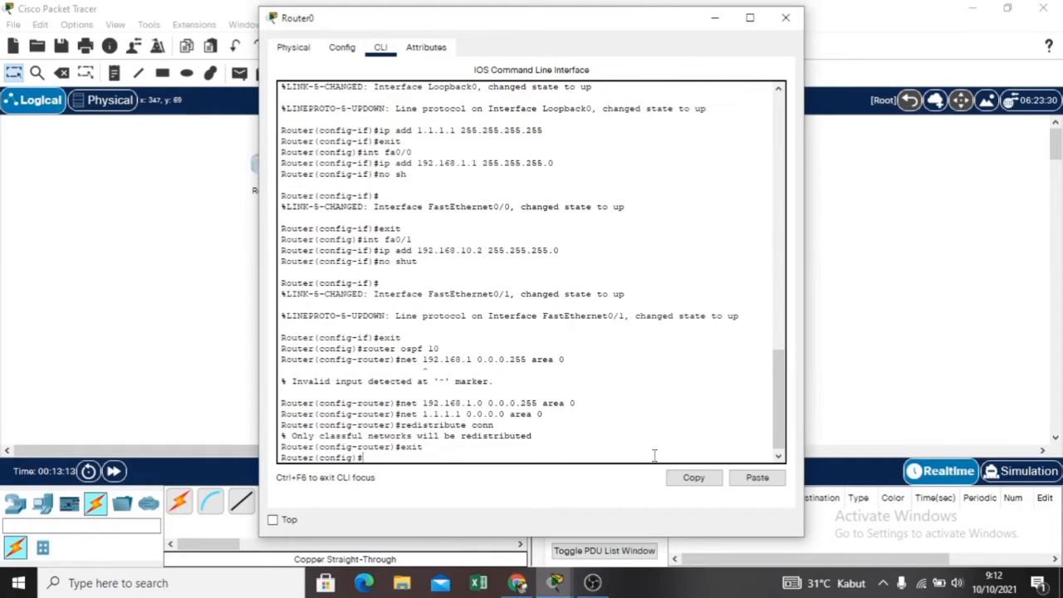
Set up HSRP standby group 10 on interface fa0/1 with virtual IP 192.168.10.1 and priority 110.
{"action": "type", "text": "int fa0/1"}
{"action": "key", "text": "Return"}
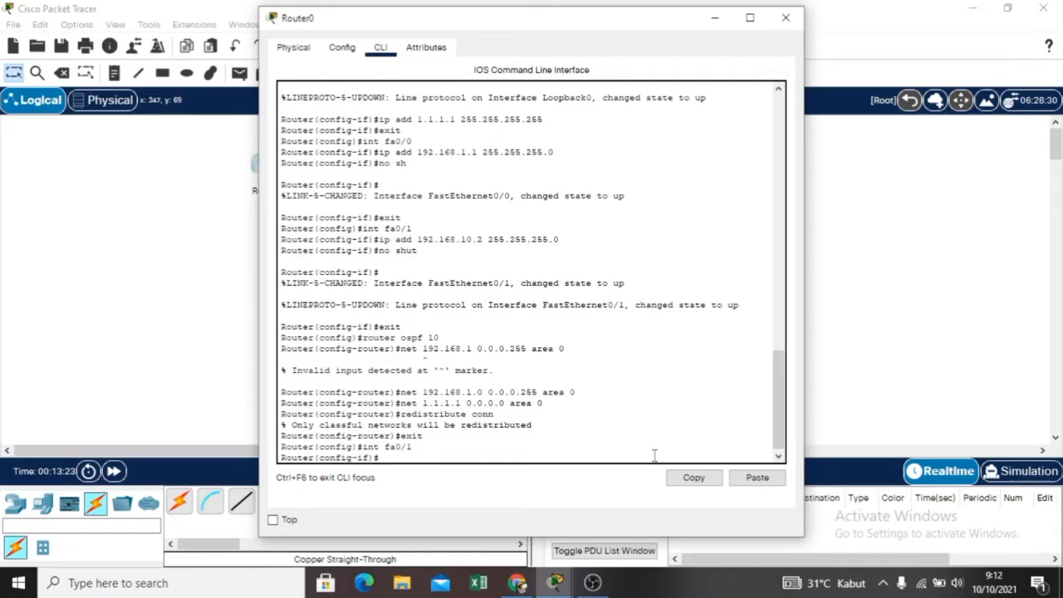
{"action": "type", "text": "standby 10 ip 192.1"}
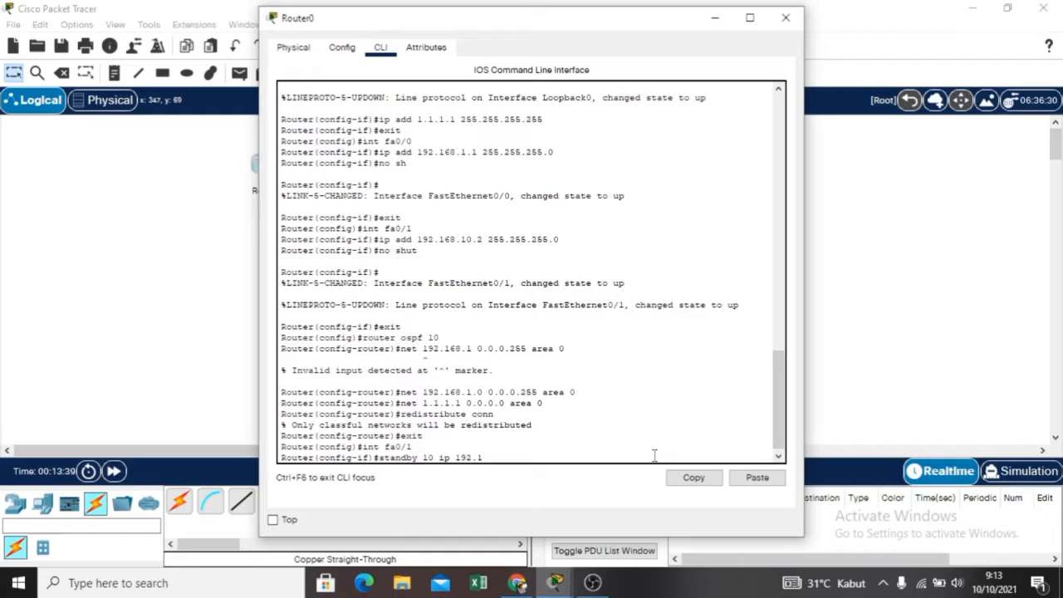
{"action": "type", "text": "68.10.1"}
{"action": "key", "text": "Return"}
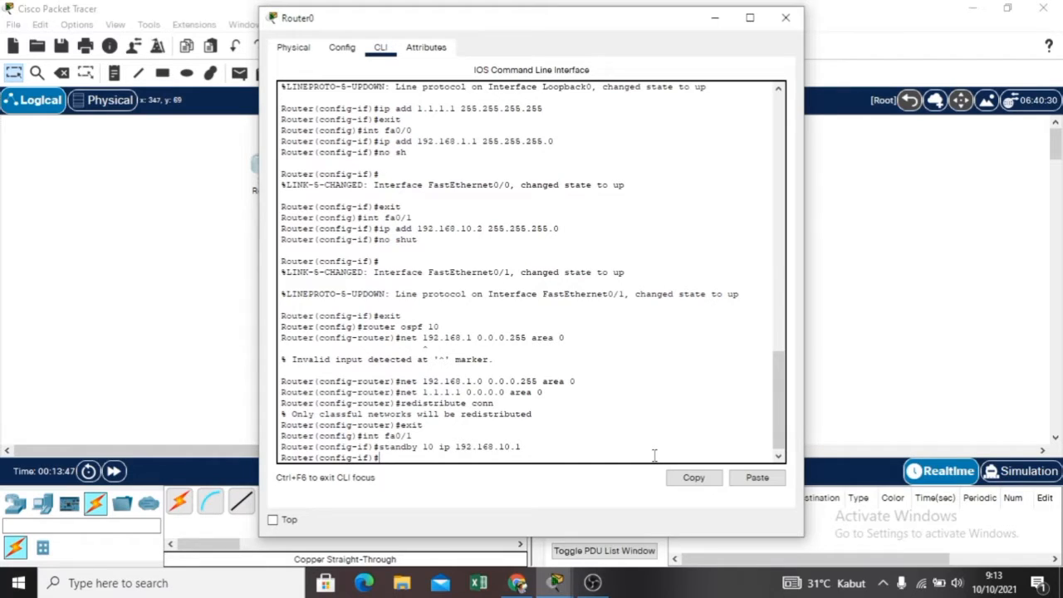
{"action": "type", "text": "standby 10 priority"}
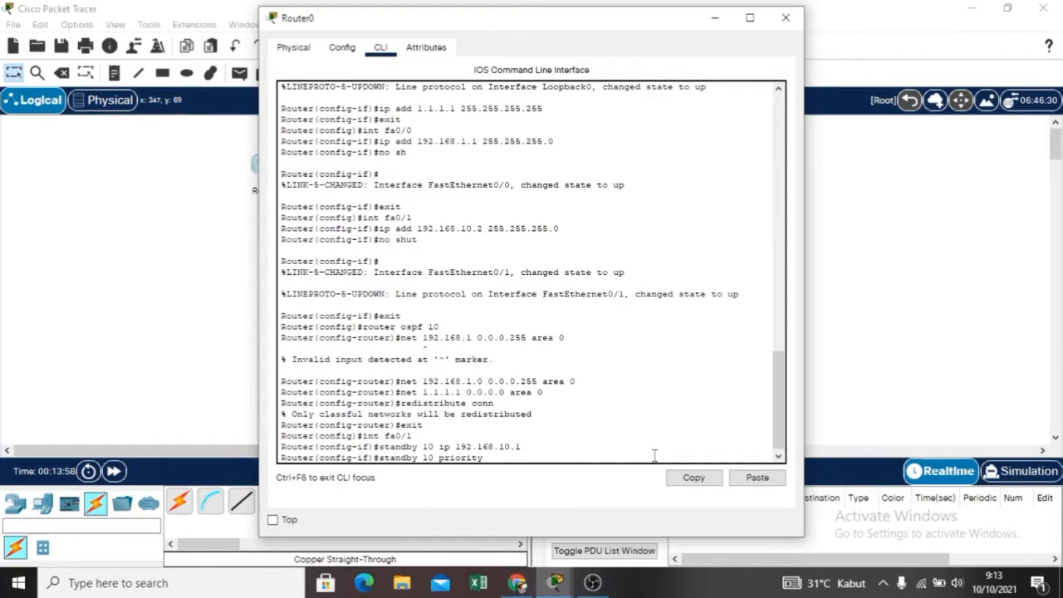
{"action": "type", "text": " 110"}
{"action": "key", "text": "Return"}
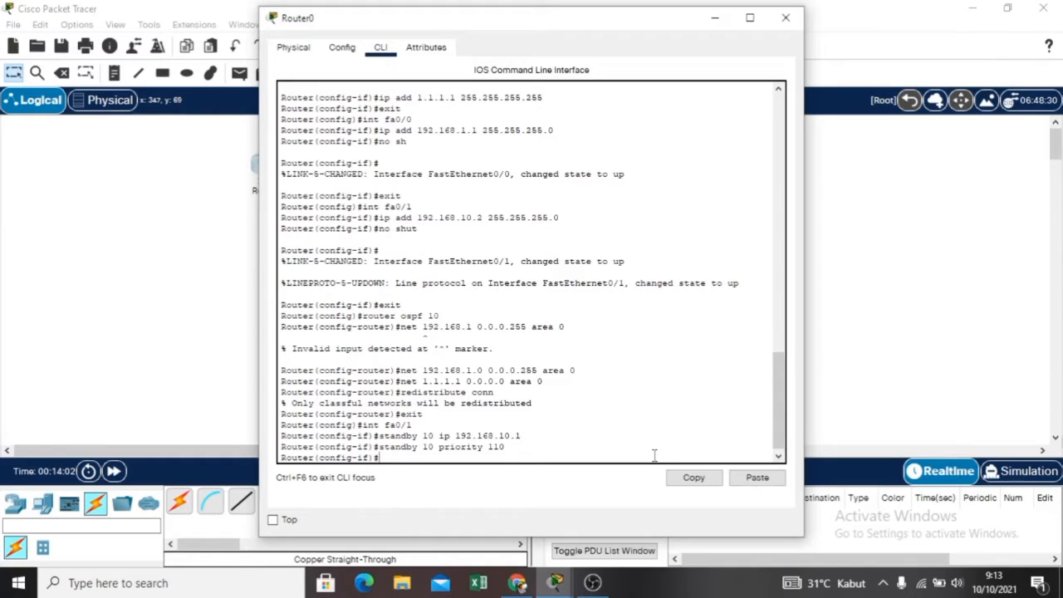
Enable preemption for standby group 10 on fa0/1 with the command standby 10 preempt.
{"action": "type", "text": "standby 10"}
{"action": "type", "text": "preem"}
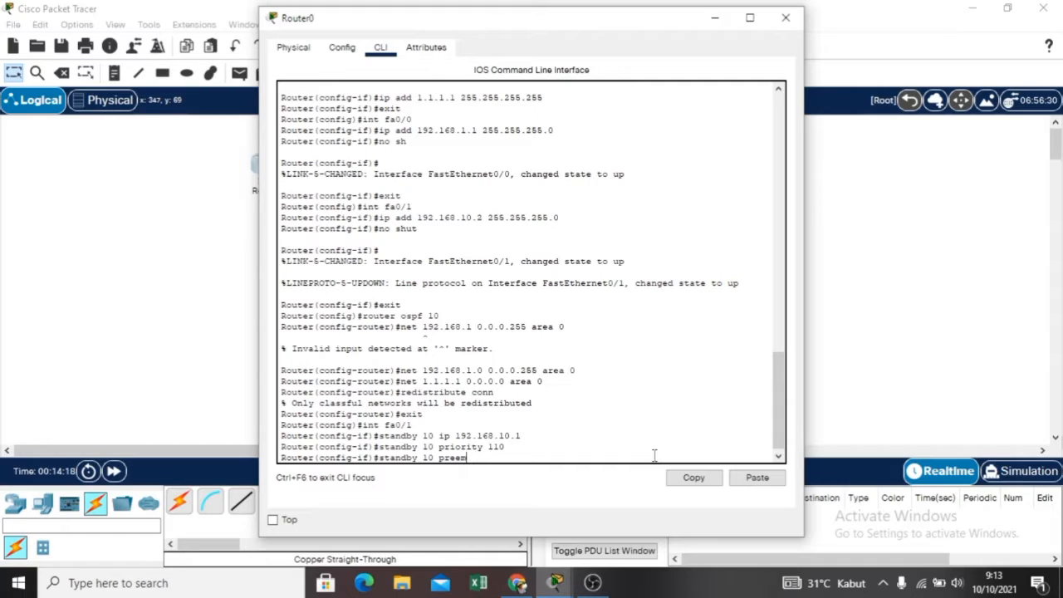
{"action": "type", "text": "p"}
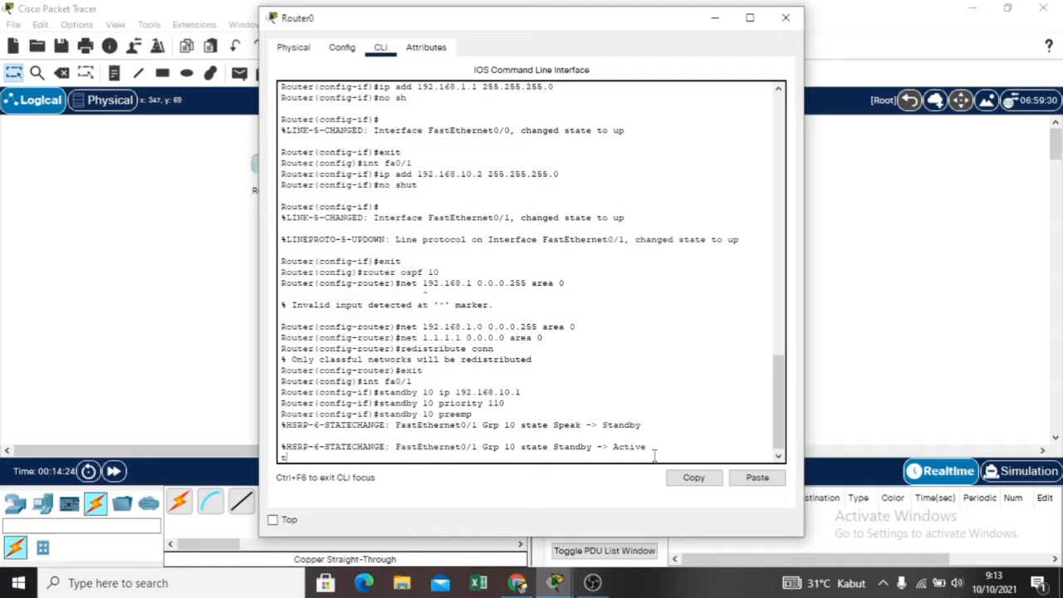
{"action": "key", "text": "Return"}
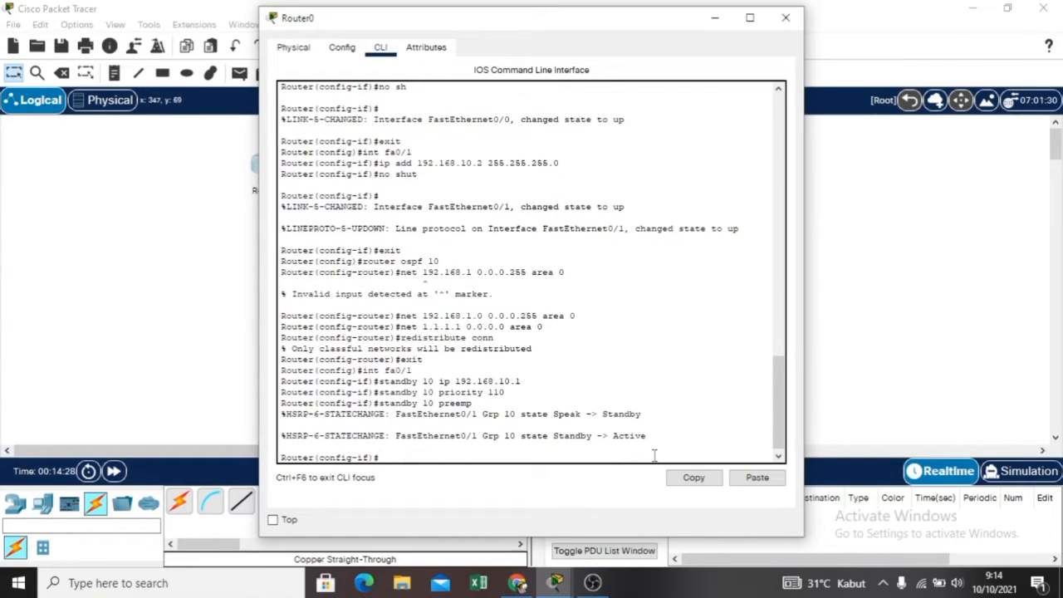
{"action": "type", "text": "standby 10 preempt"}
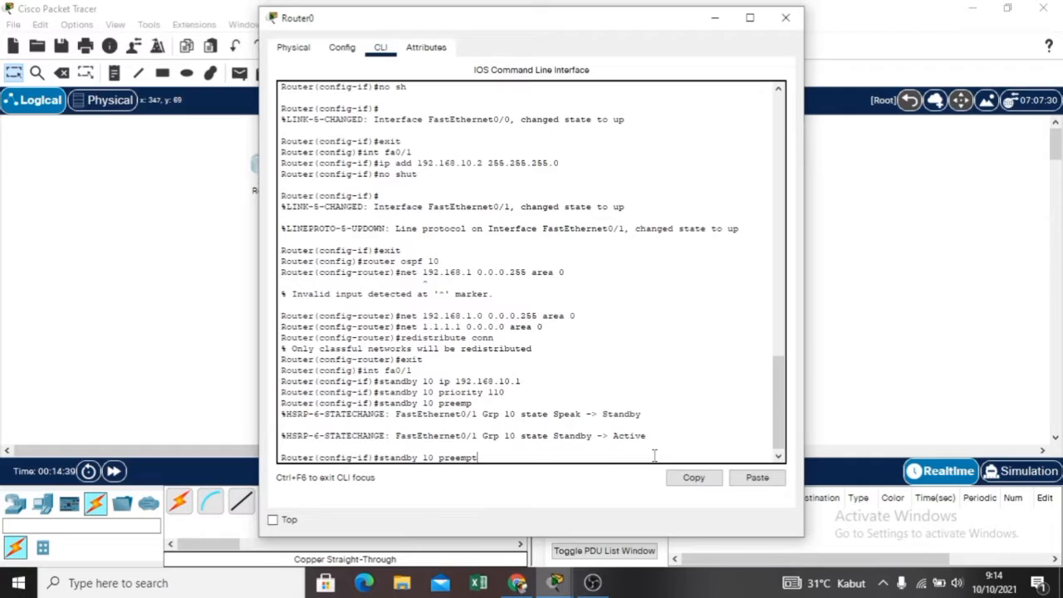
{"action": "key", "text": "Return"}
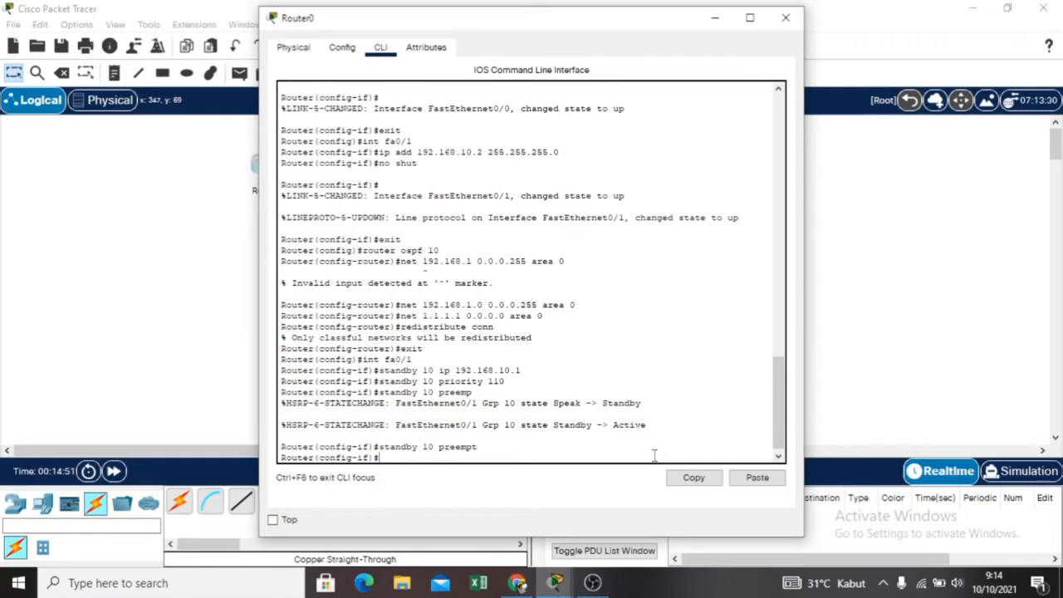
Make standby group 10 track interface fa0/0.
{"action": "type", "text": "standby 10 r"}
{"action": "key", "text": "BackSpace"}
{"action": "type", "text": "track "}
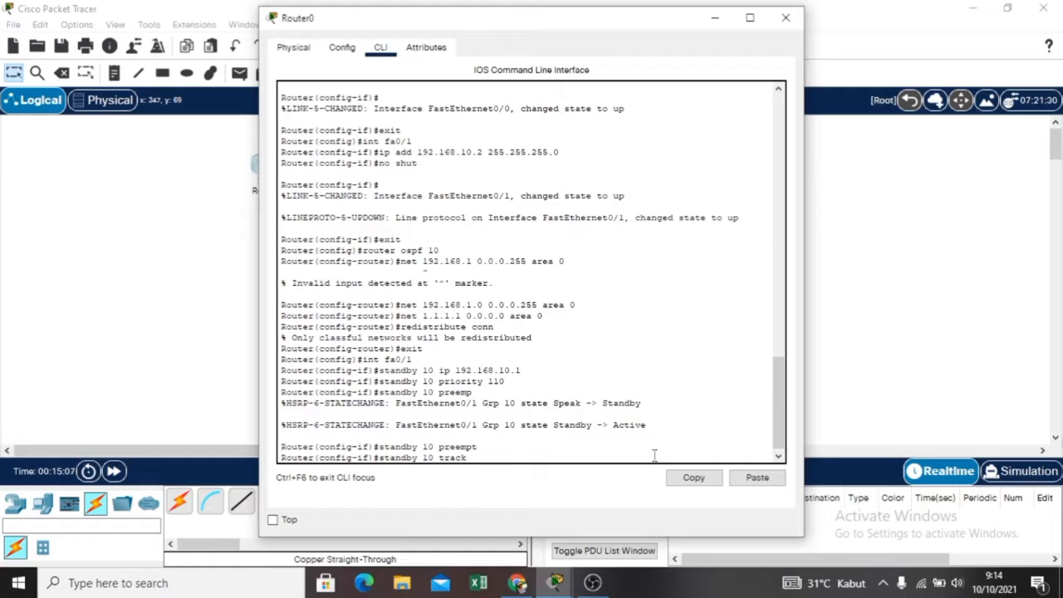
{"action": "type", "text": "fa0/0"}
{"action": "key", "text": "Return"}
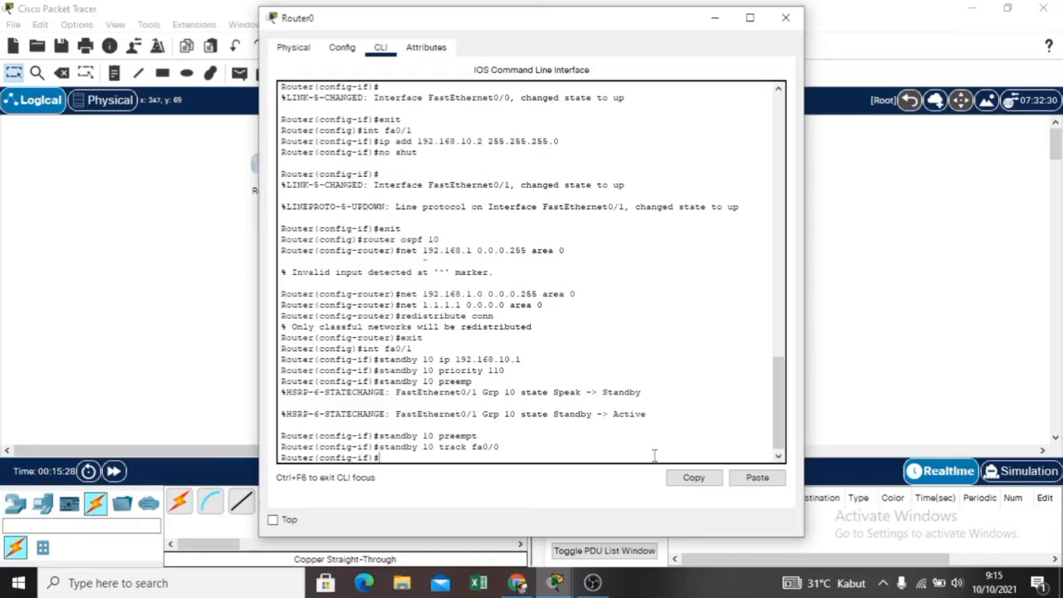
Return to global configuration mode, save Router0's configuration with do wr and close its window.
{"action": "type", "text": "exit"}
{"action": "key", "text": "Return"}
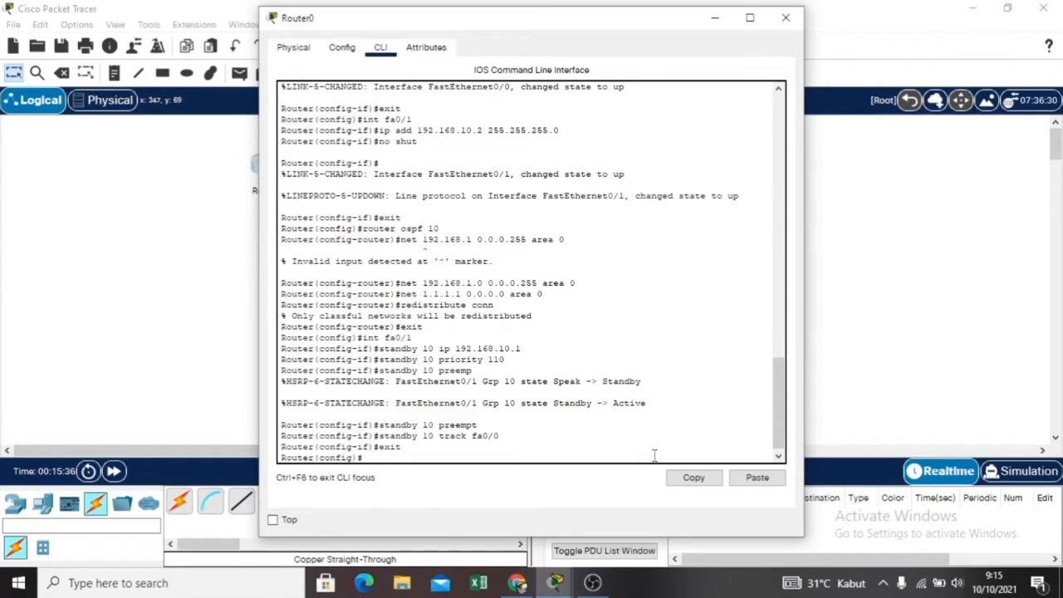
{"action": "type", "text": "do wr"}
{"action": "key", "text": "Return"}
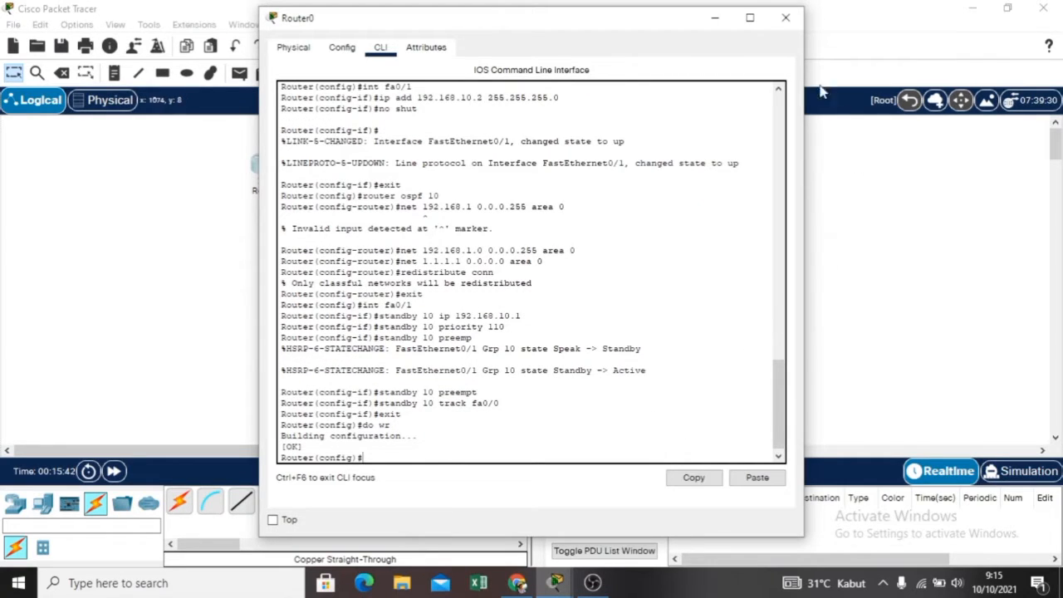
{"action": "left_click", "coordinate": [784, 18]}
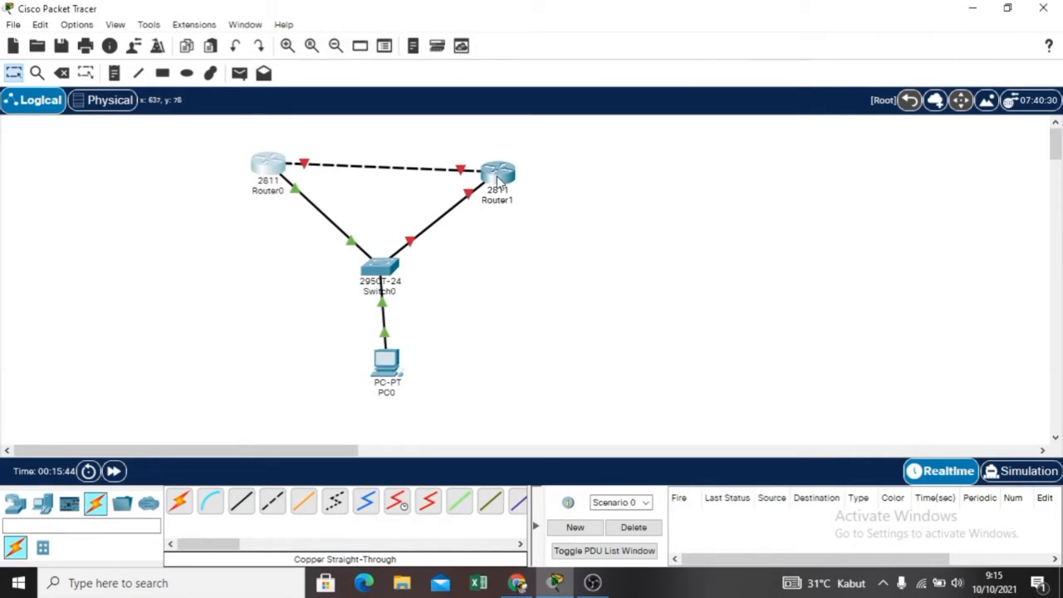
Open Router1's command line, decline the initial configuration dialog and enter global configuration mode.
{"action": "left_click", "coordinate": [500, 180]}
{"action": "left_click", "coordinate": [380, 47]}
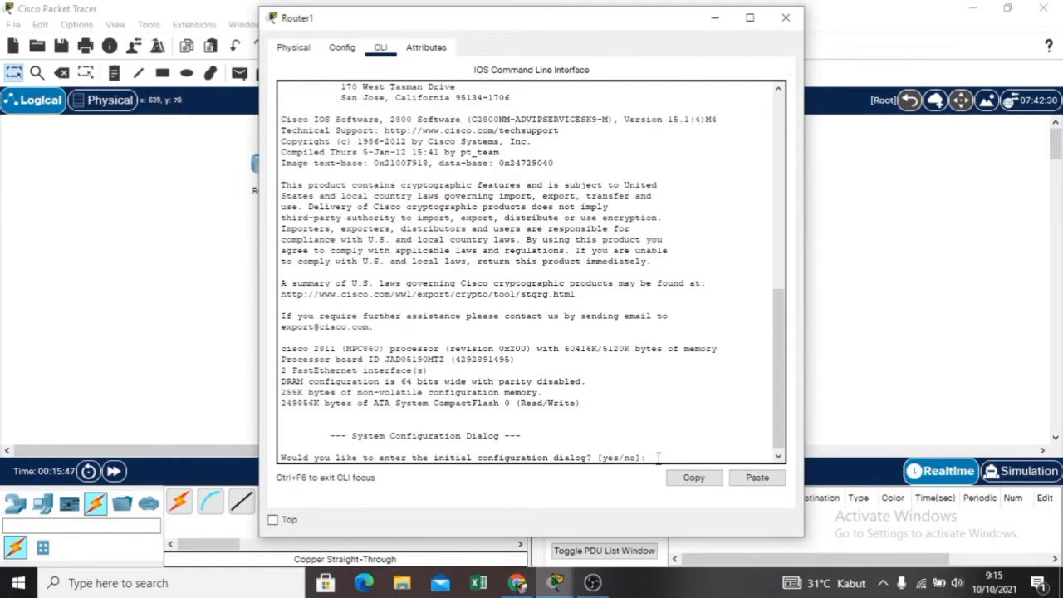
{"action": "type", "text": "no"}
{"action": "key", "text": "Return"}
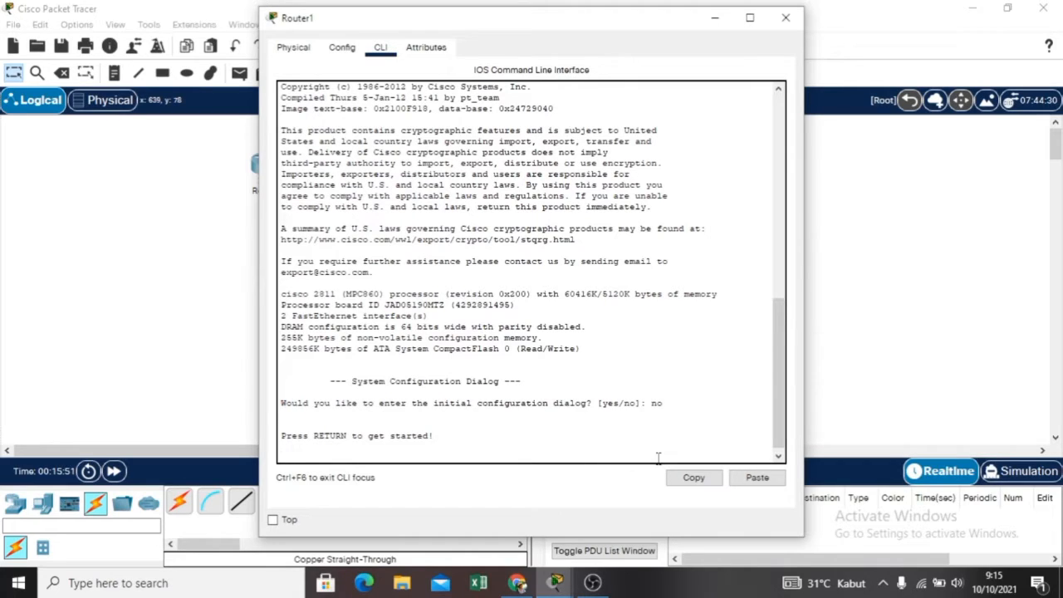
{"action": "key", "text": "Return"}
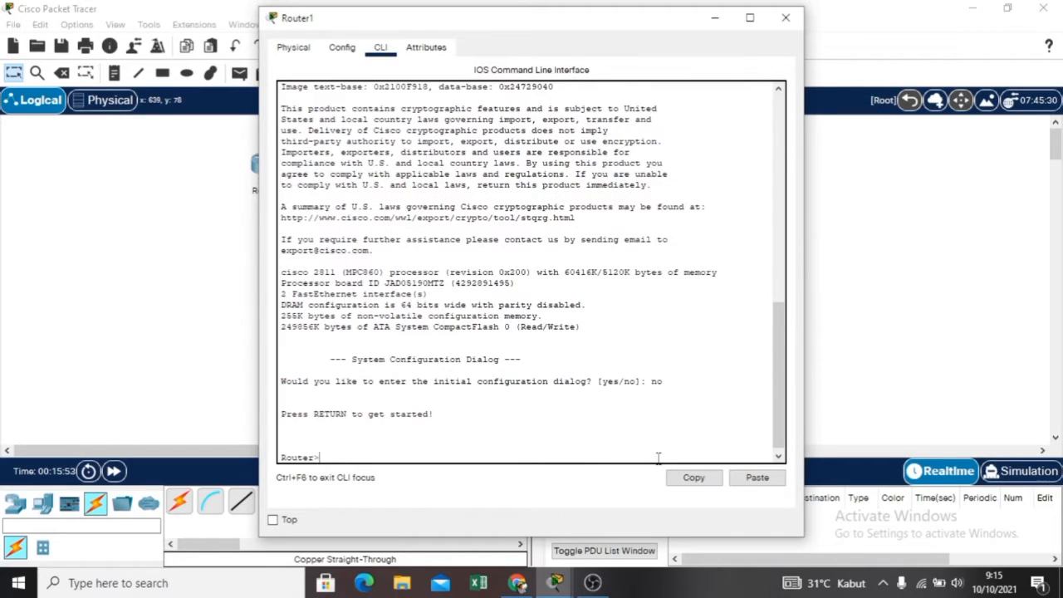
{"action": "type", "text": "en"}
{"action": "key", "text": "Return"}
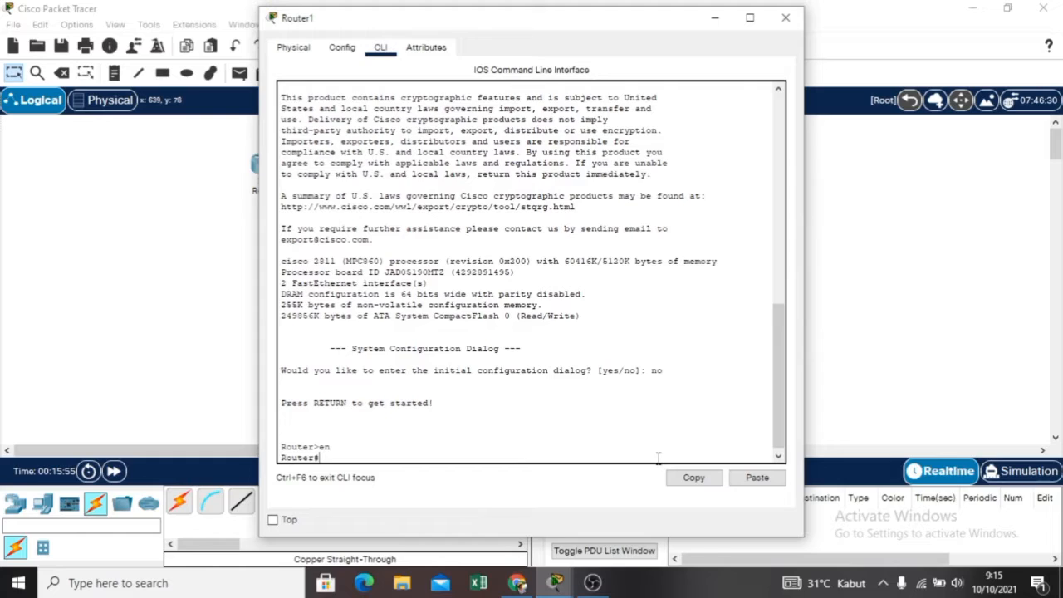
{"action": "type", "text": "conf t"}
{"action": "key", "text": "Return"}
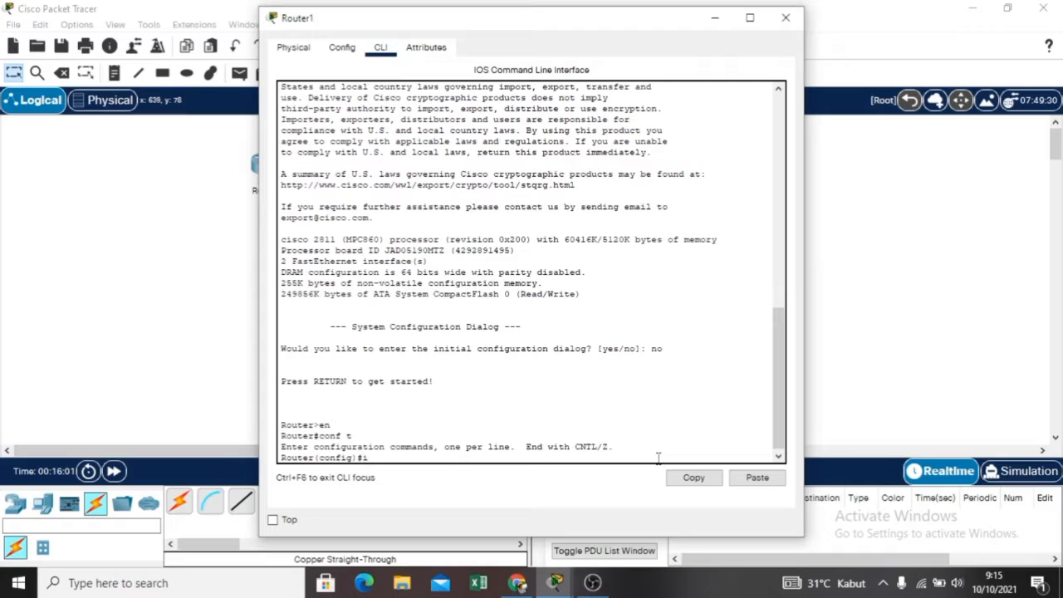
Create interface loopback0 on Router1 with IP address 2.2.2.2 and mask 255.255.255.255, returning to global configuration mode.
{"action": "type", "text": "nt loopback0"}
{"action": "key", "text": "Return"}
{"action": "key", "text": "Return"}
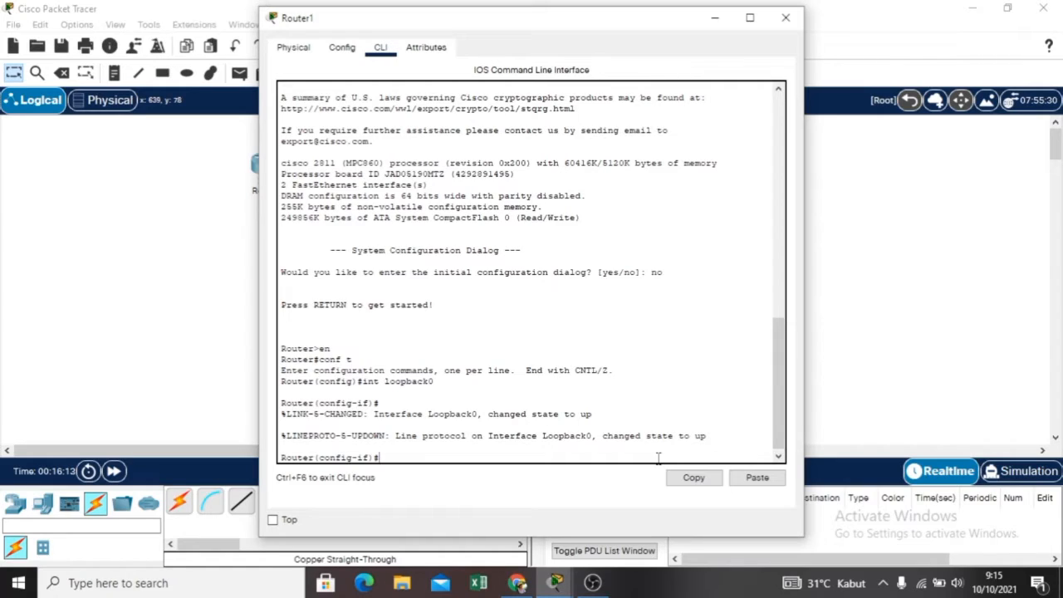
{"action": "type", "text": "ip add 2.2.2.2 255.25"}
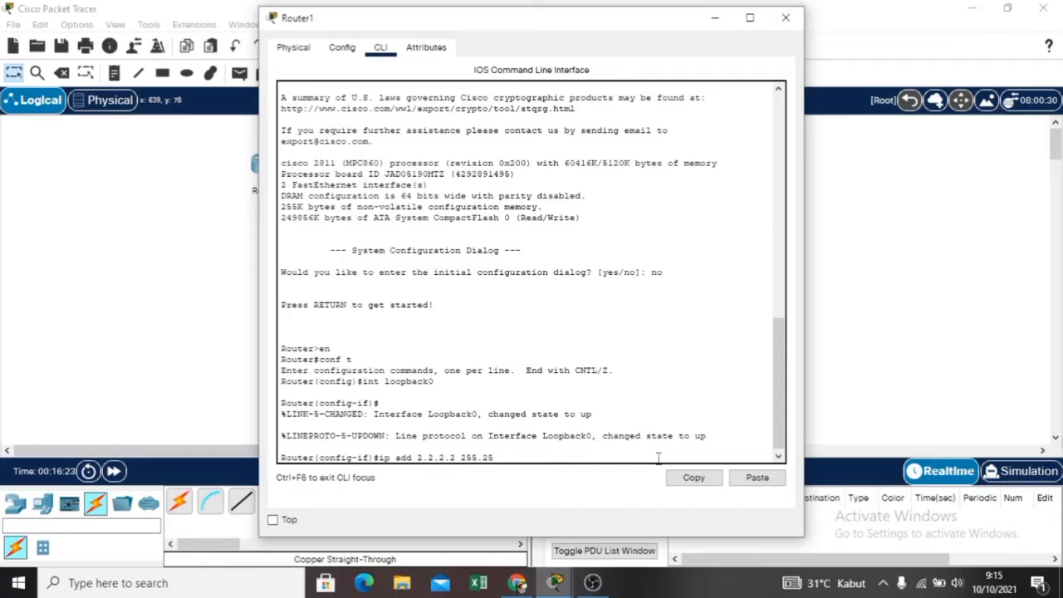
{"action": "type", "text": "5.255.255"}
{"action": "key", "text": "Return"}
{"action": "type", "text": "exit"}
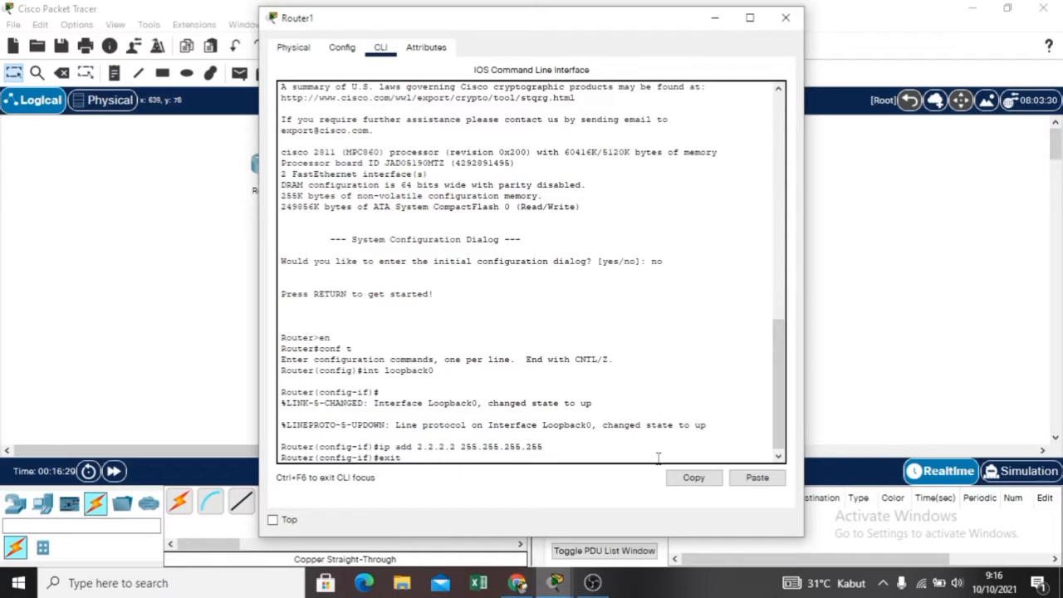
{"action": "key", "text": "Return"}
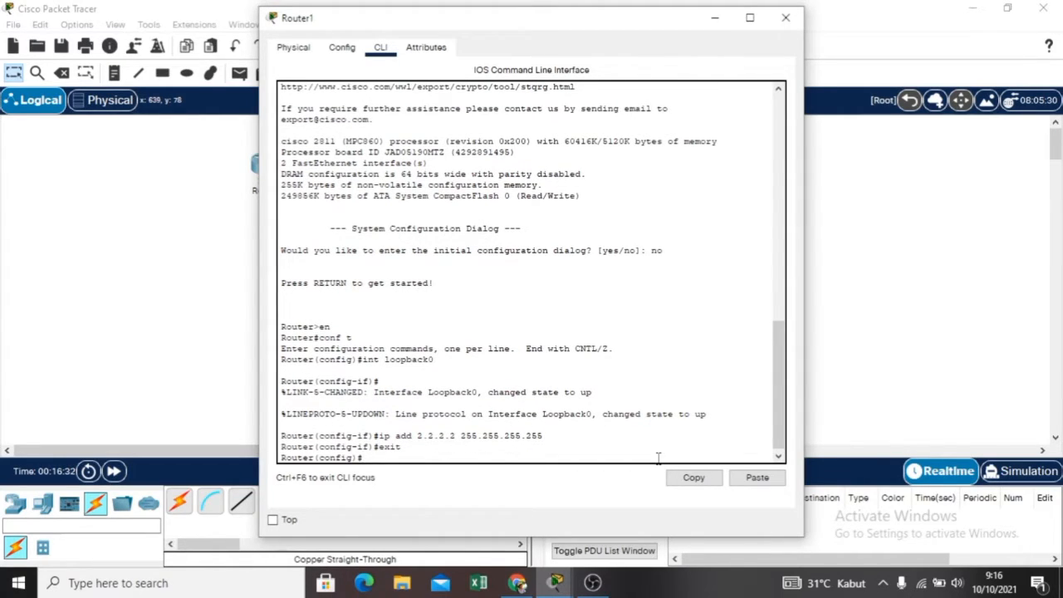
Assign IP address 192.168.1.2 with mask 255.255.255.0 to Router1's interface fa0/0.
{"action": "type", "text": "int fa0/0"}
{"action": "key", "text": "Return"}
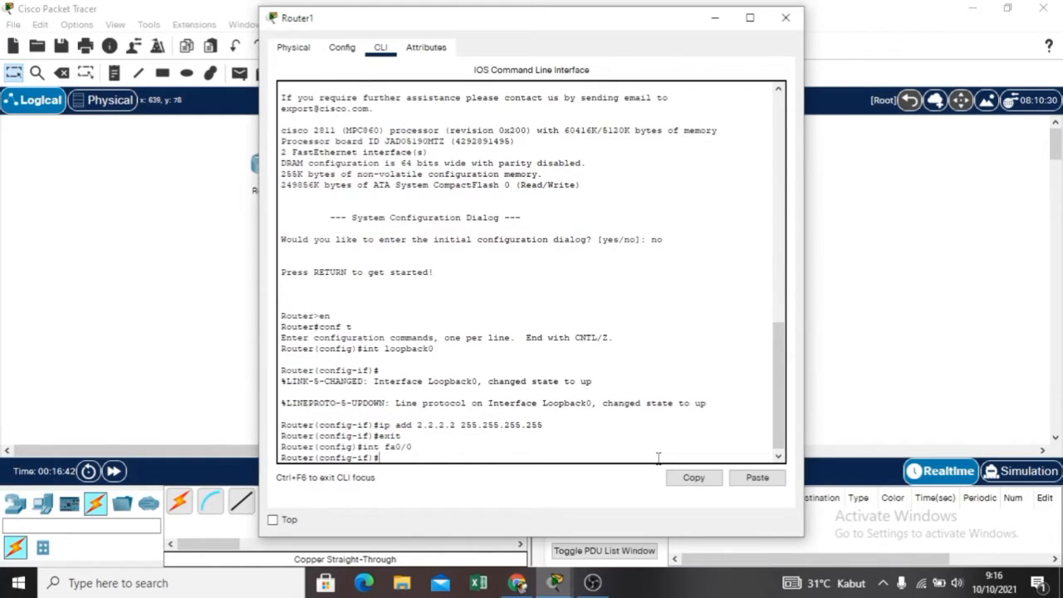
{"action": "type", "text": "ip add192"}
{"action": "key", "text": "BackSpace"}
{"action": "key", "text": "BackSpace"}
{"action": "key", "text": "BackSpace"}
{"action": "type", "text": "192.168.1.2"}
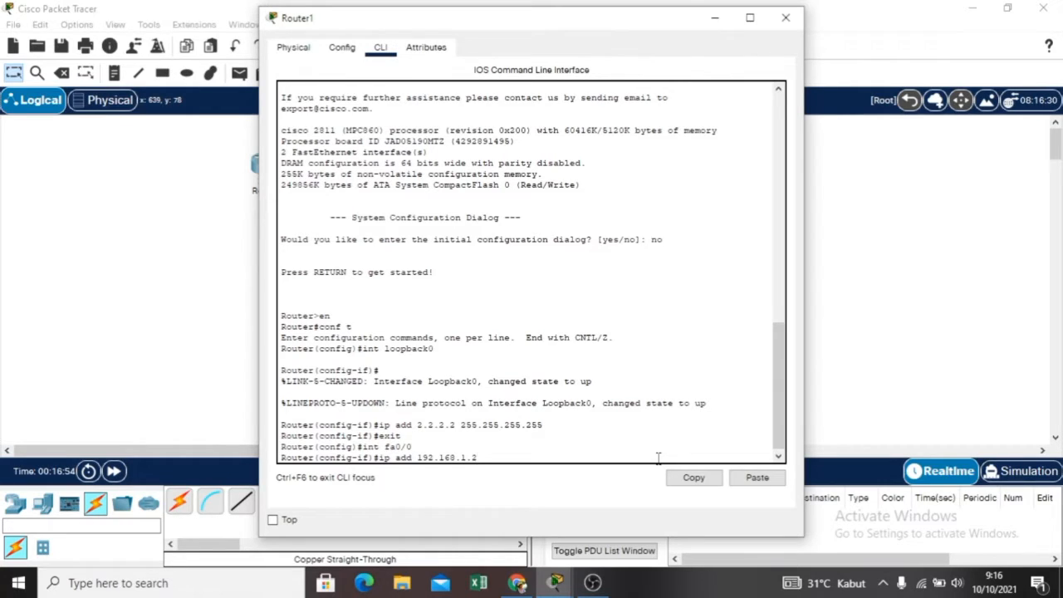
{"action": "key", "text": "Return"}
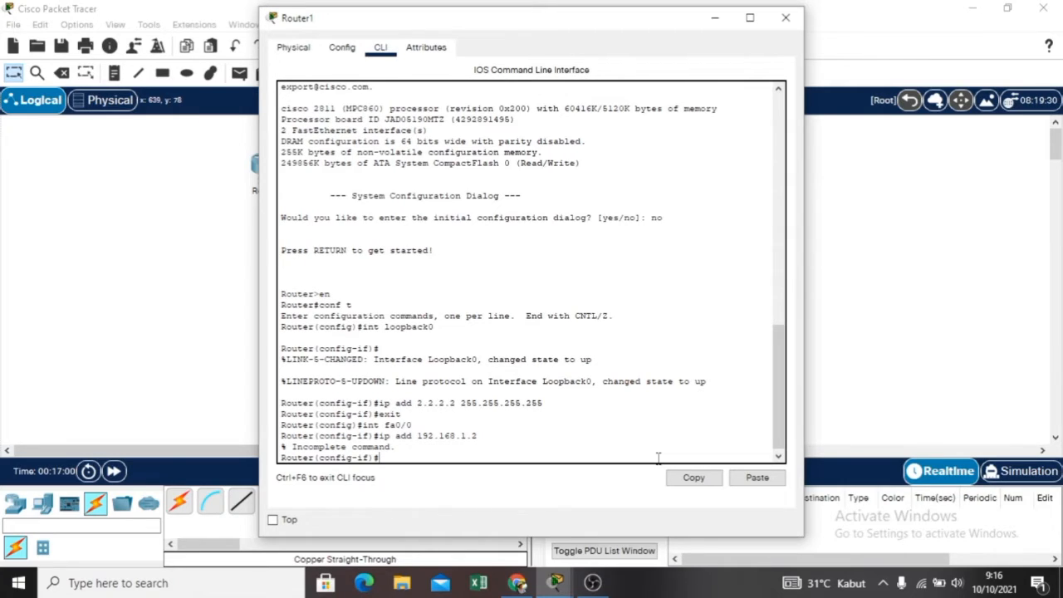
{"action": "type", "text": "ip add 192.168.1.2 255.2"}
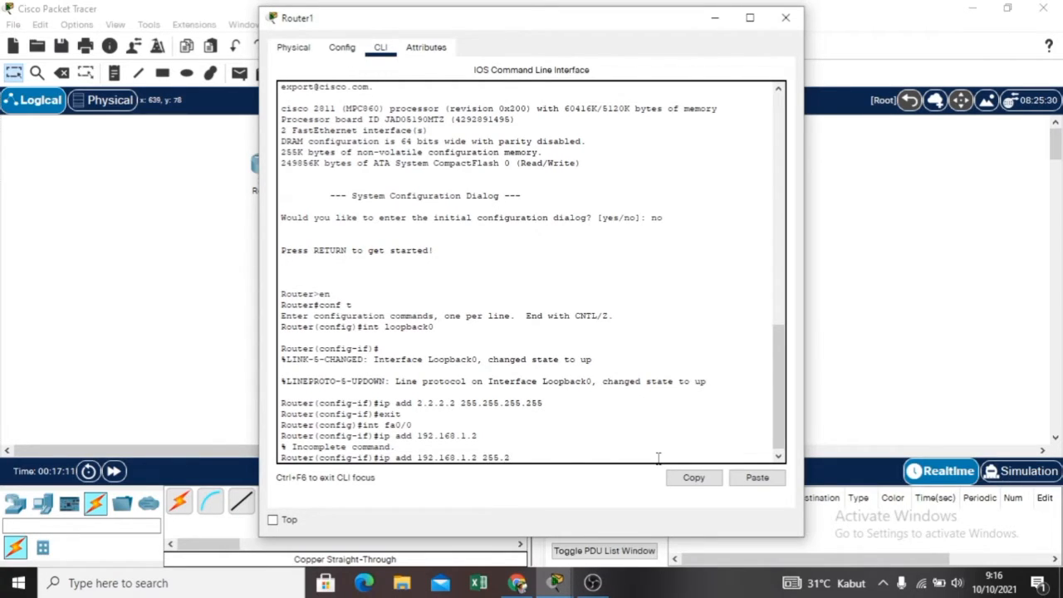
{"action": "type", "text": "55.255.255"}
{"action": "key", "text": "BackSpace"}
{"action": "key", "text": "BackSpace"}
{"action": "key", "text": "BackSpace"}
{"action": "type", "text": "0"}
{"action": "key", "text": "Return"}
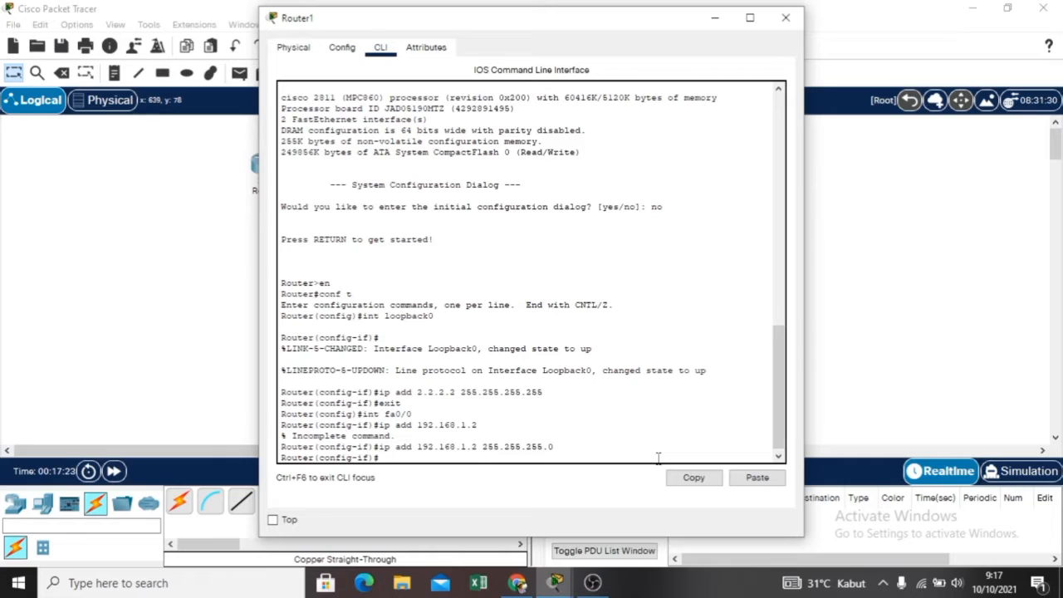
Enable interface fa0/0 with no sh and return to global configuration mode.
{"action": "type", "text": "no sh"}
{"action": "key", "text": "Return"}
{"action": "key", "text": "Return"}
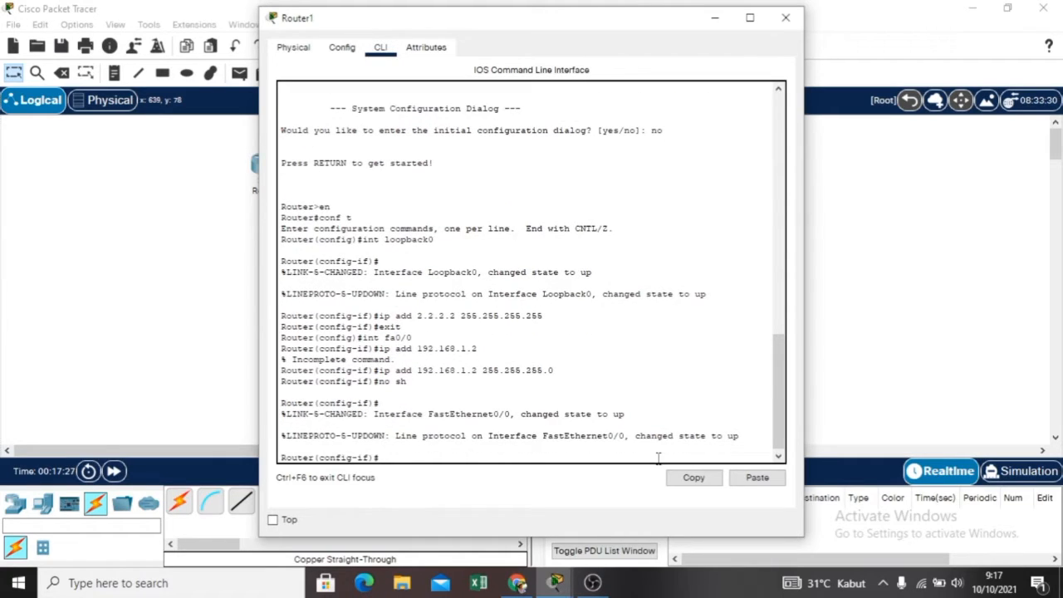
{"action": "type", "text": "exit"}
{"action": "key", "text": "Return"}
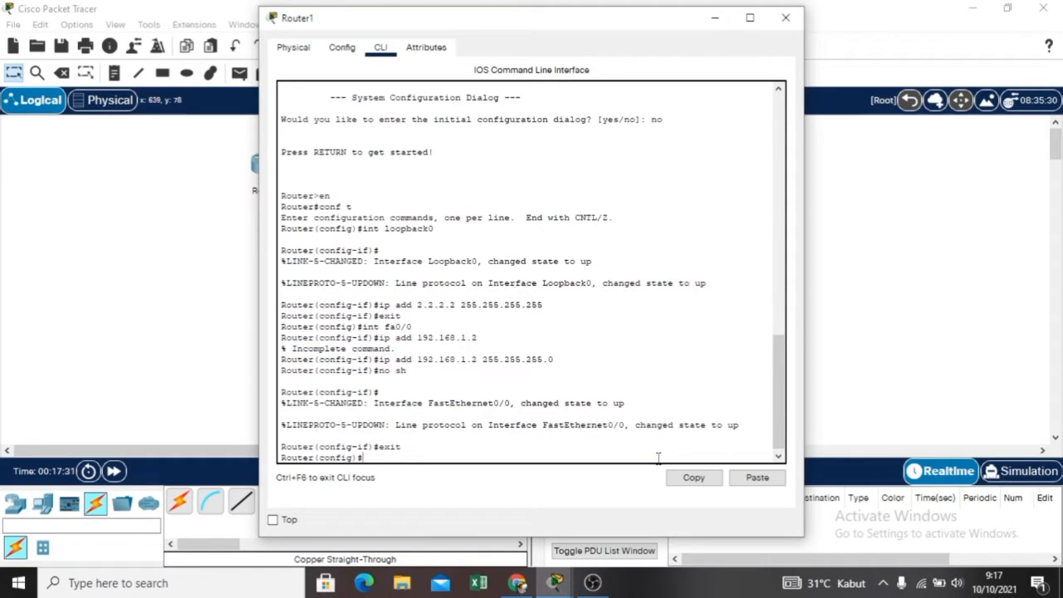
Enter interface fa0/1 and write its address command with 192.168.10.2 and mask 255.255.255.0, without running it.
{"action": "type", "text": "int fa"}
{"action": "type", "text": "0/1"}
{"action": "key", "text": "Return"}
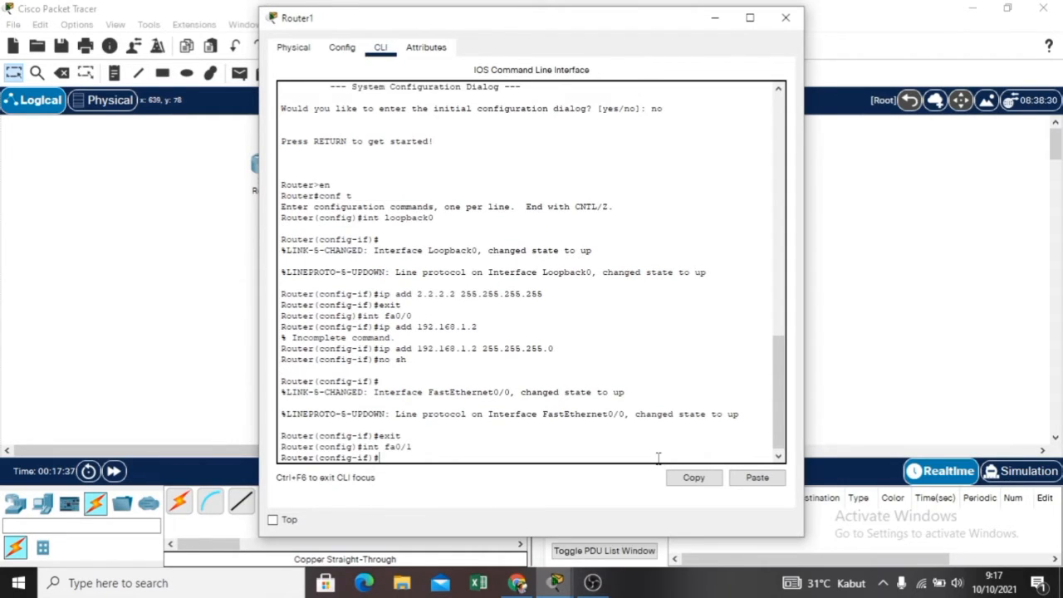
{"action": "type", "text": "ip add 192.168.1"}
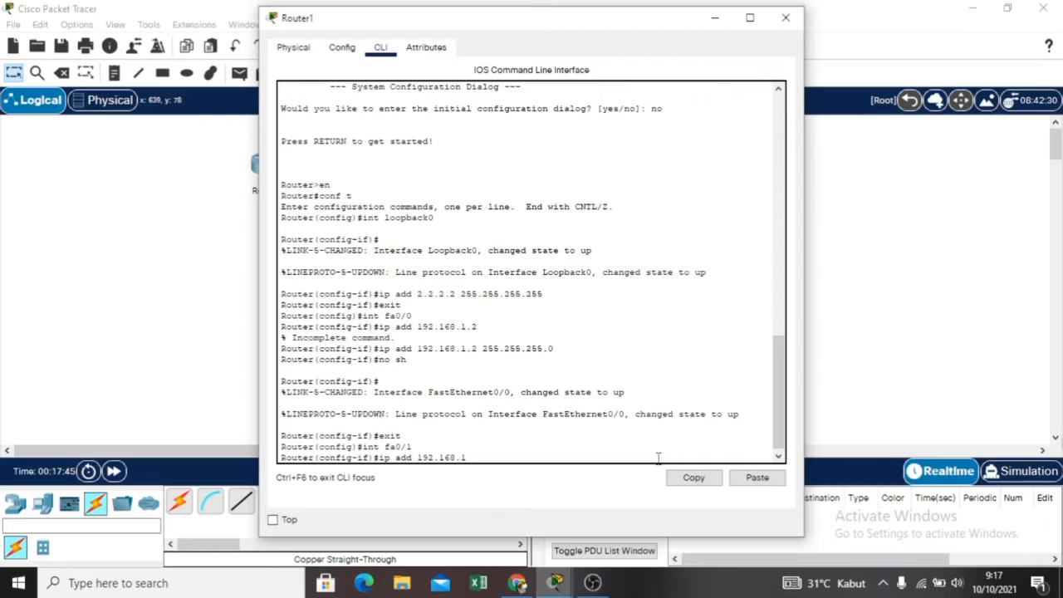
{"action": "type", "text": "."}
{"action": "key", "text": "BackSpace"}
{"action": "type", "text": "0.2 255.255.255.0"}
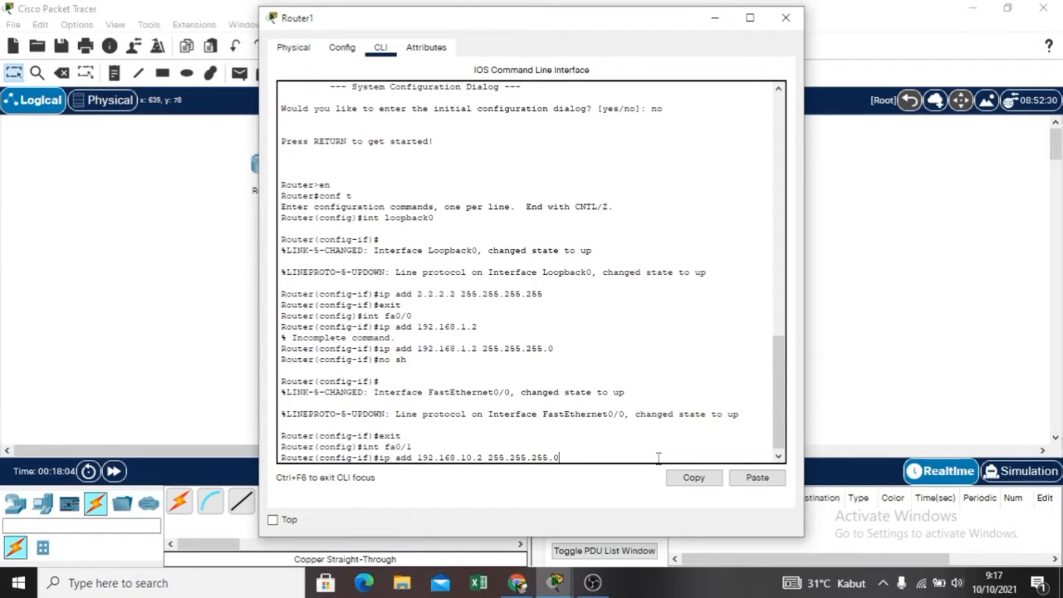
Correct the unsent fa0/1 address command to 192.168.10.3 255.255.255.0 and run it.
{"action": "left_click", "coordinate": [479, 458]}
{"action": "key", "text": "BackSpace"}
{"action": "type", "text": "3"}
{"action": "key", "text": "BackSpace"}
{"action": "key", "text": "Left"}
{"action": "key", "text": "Left"}
{"action": "key", "text": "Left"}
{"action": "key", "text": "Left"}
{"action": "key", "text": "Left"}
{"action": "key", "text": "Left"}
{"action": "key", "text": "Left"}
{"action": "key", "text": "Left"}
{"action": "key", "text": "Left"}
{"action": "key", "text": "Left"}
{"action": "key", "text": "BackSpace"}
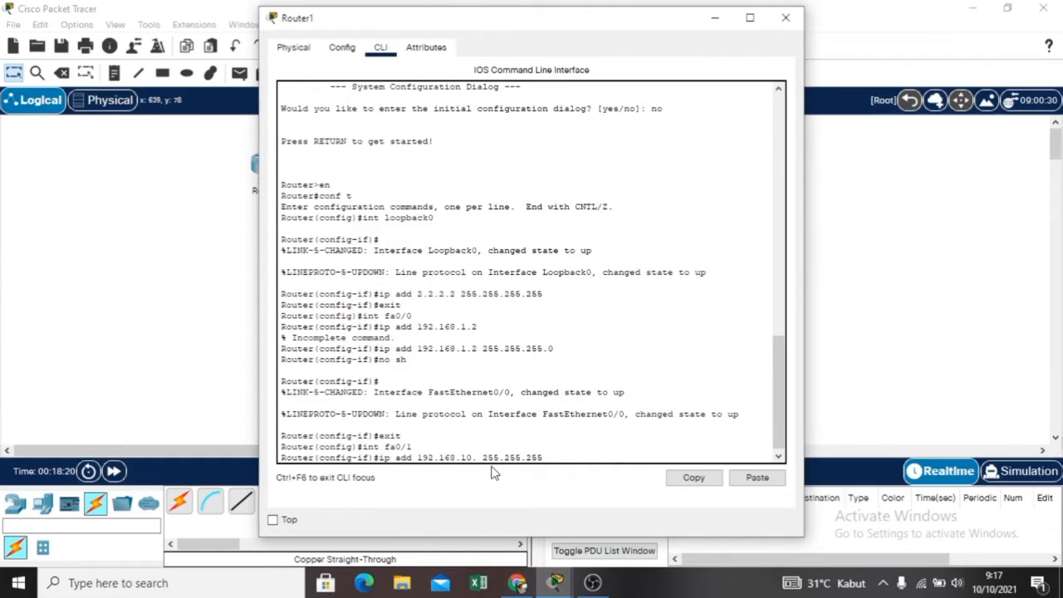
{"action": "type", "text": "3"}
{"action": "key", "text": "Right"}
{"action": "key", "text": "Right"}
{"action": "key", "text": "Right"}
{"action": "key", "text": "Right"}
{"action": "key", "text": "Right"}
{"action": "key", "text": "Right"}
{"action": "type", "text": ".0"}
{"action": "key", "text": "Return"}
Enable interface fa0/1 with the command no shut.
{"action": "type", "text": "no "}
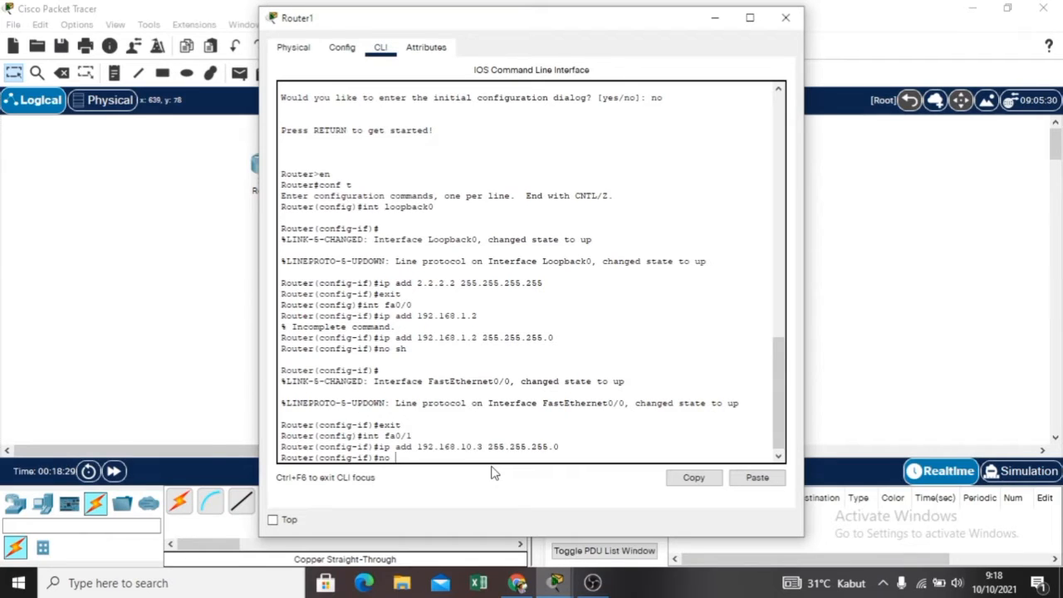
{"action": "type", "text": "shut"}
{"action": "key", "text": "Return"}
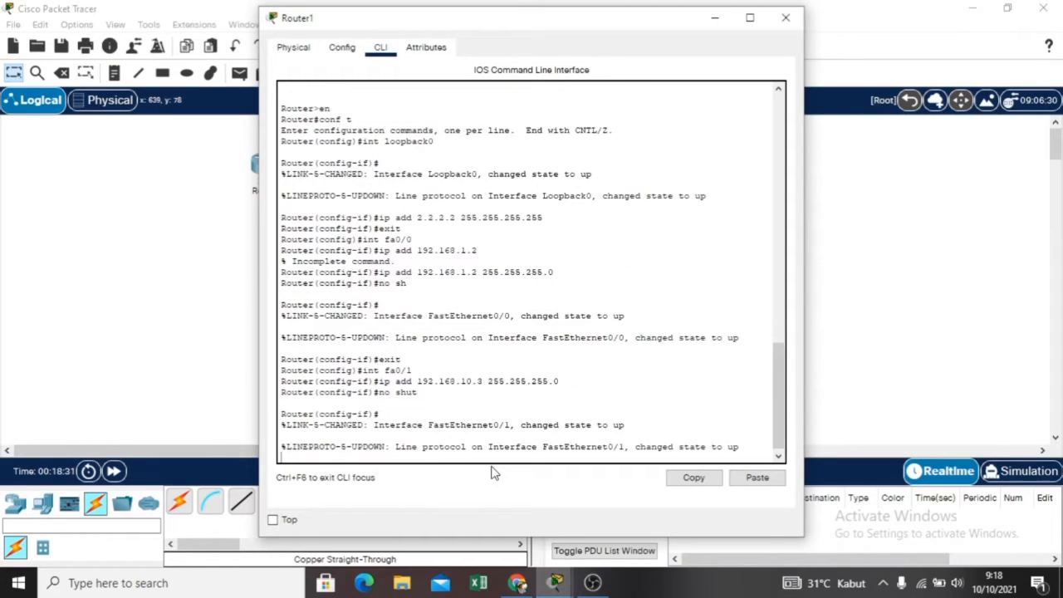
{"action": "key", "text": "Return"}
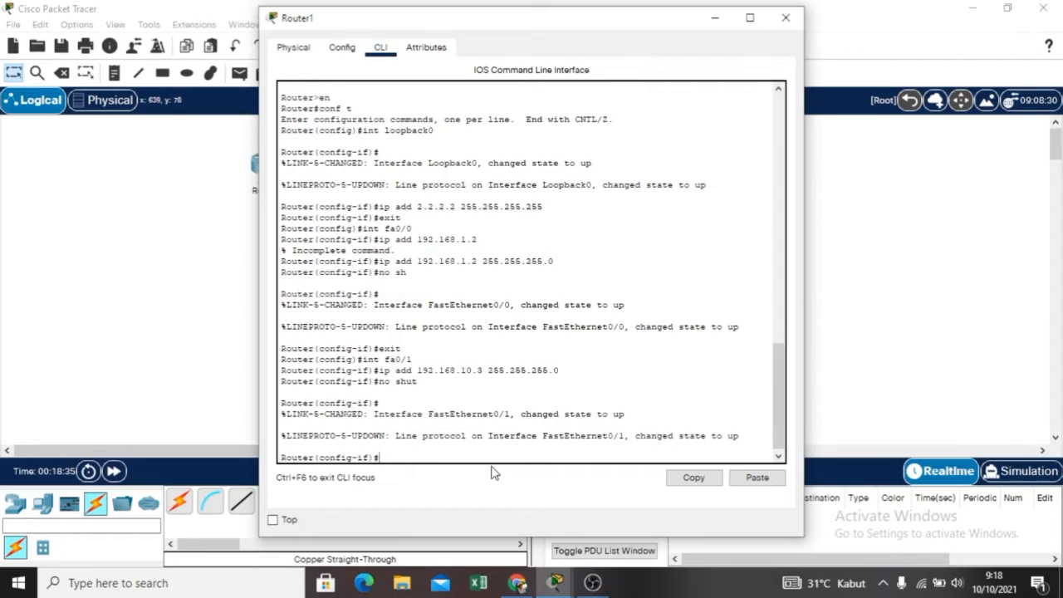
Start OSPF process 10 on Router1 and advertise network 192.168.1.0 with wildcard 0.0.0.255 in area 0.
{"action": "type", "text": "router ospf 10"}
{"action": "key", "text": "Return"}
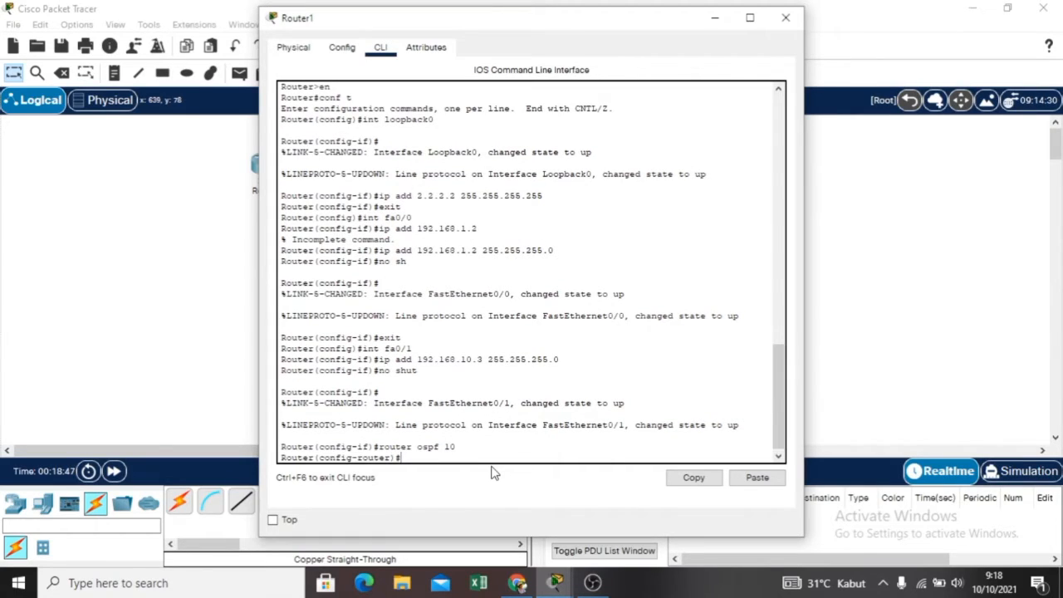
{"action": "type", "text": "net 192.168.1.0 0.0.0"}
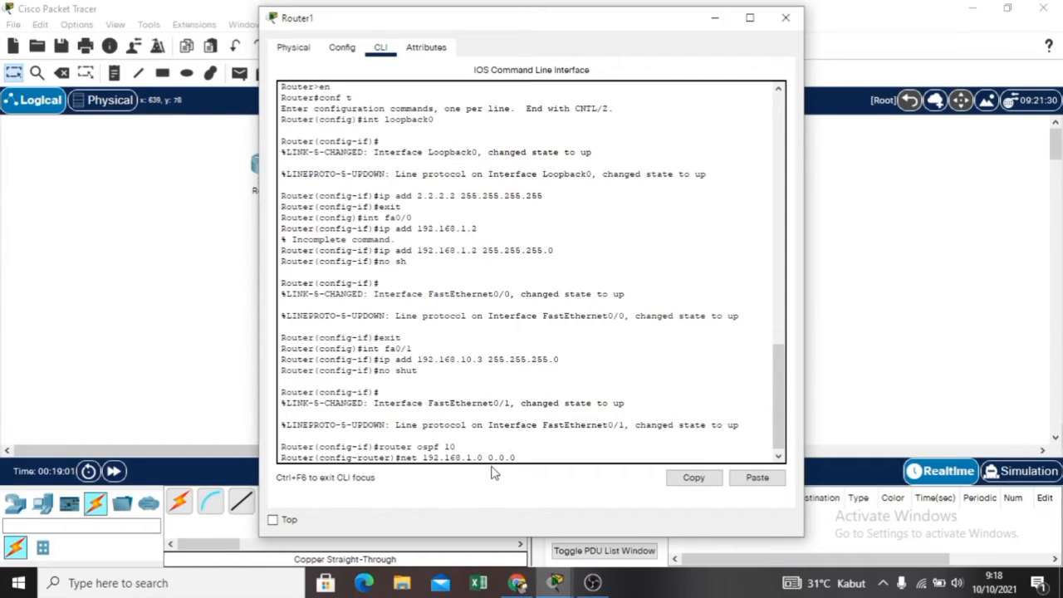
{"action": "type", "text": ".255 area 0"}
{"action": "key", "text": "Return"}
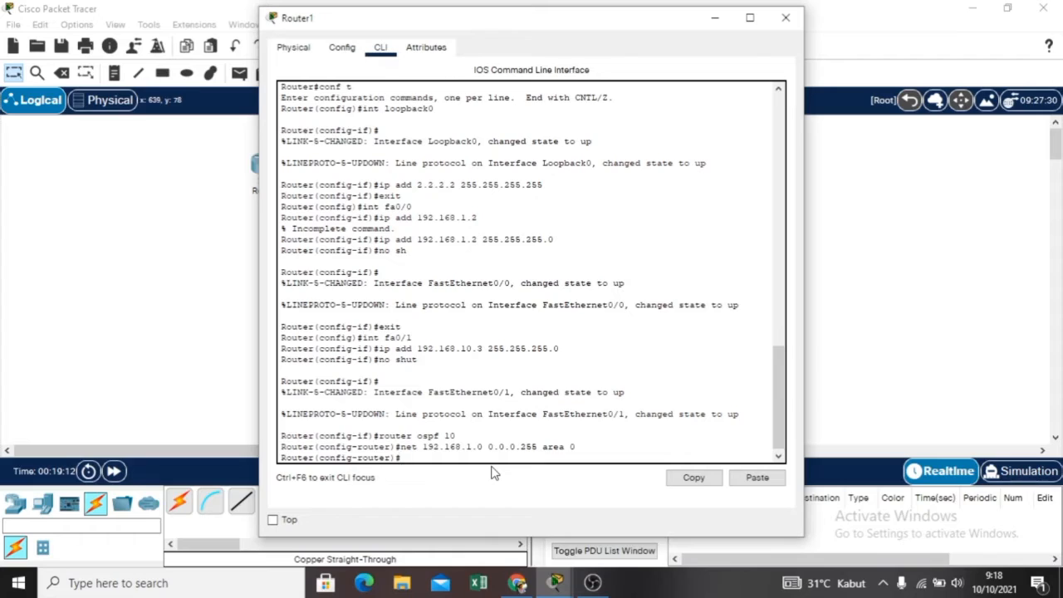
Advertise the loopback address 2.2.2.2 with wildcard 0.0.0.0 in OSPF area 0.
{"action": "type", "text": "net 2.2.2.2"}
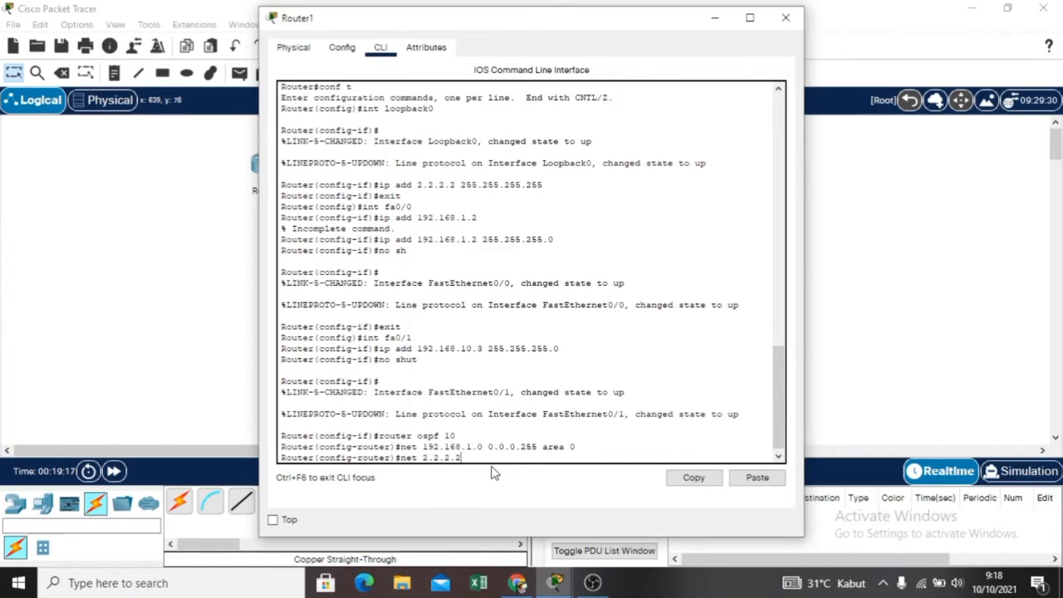
{"action": "key", "text": "Return"}
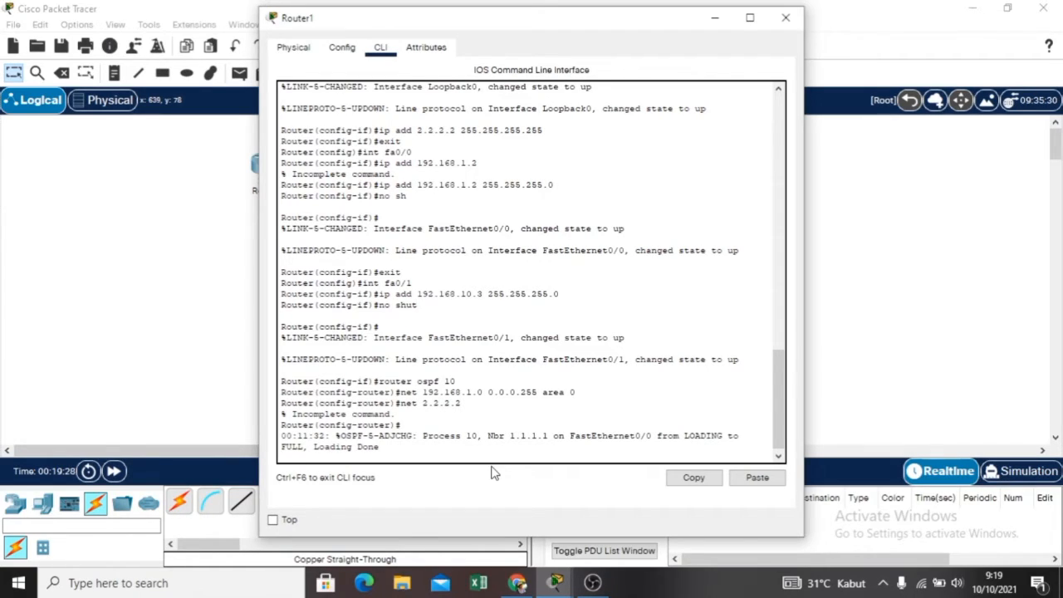
{"action": "key", "text": "Return"}
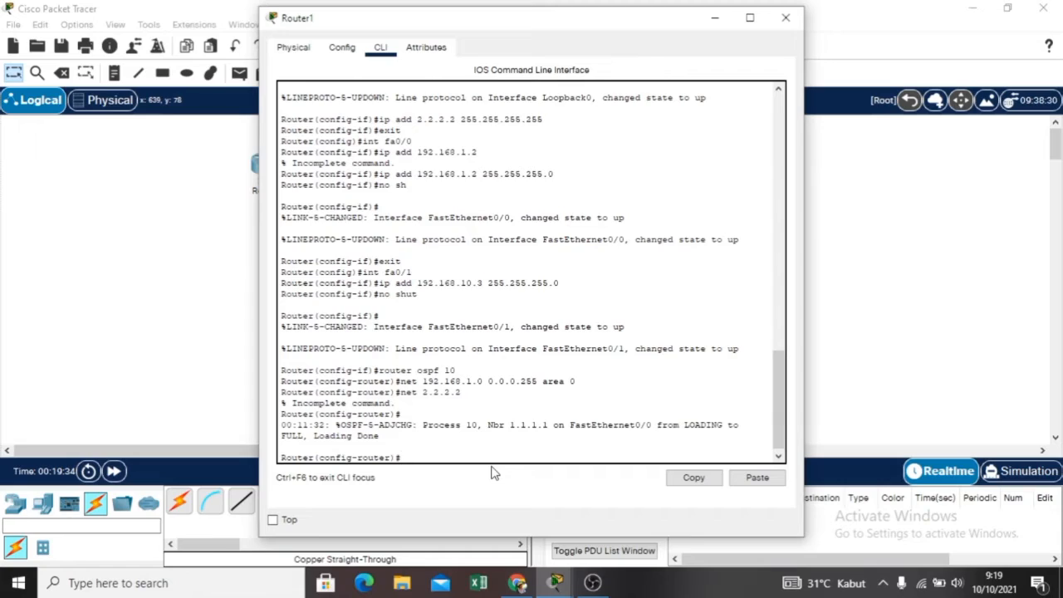
{"action": "type", "text": "net 2.2.2.2 0.0.0.0 area"}
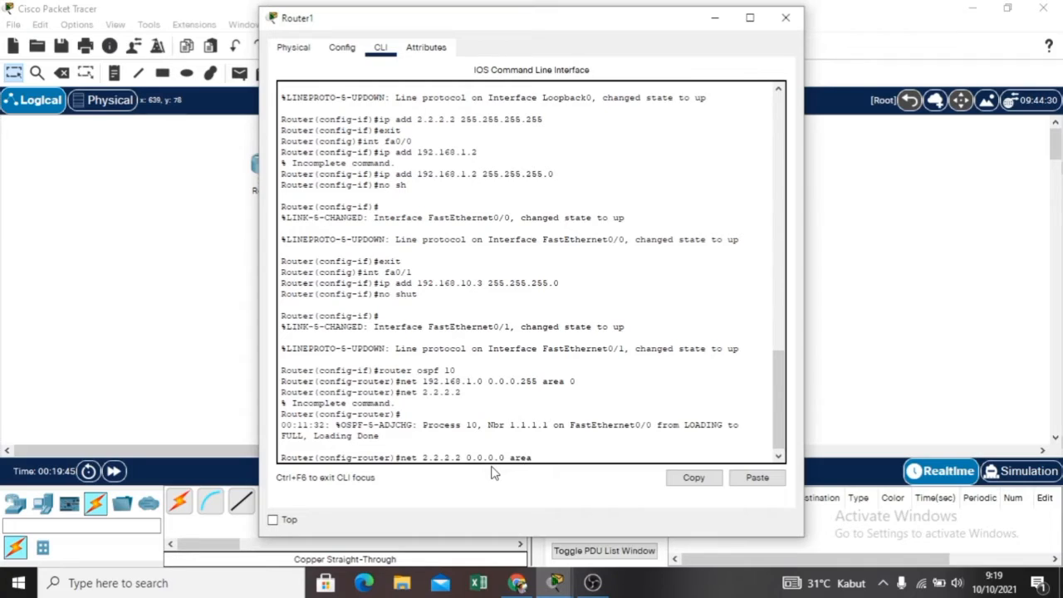
{"action": "type", "text": " 0"}
{"action": "key", "text": "Return"}
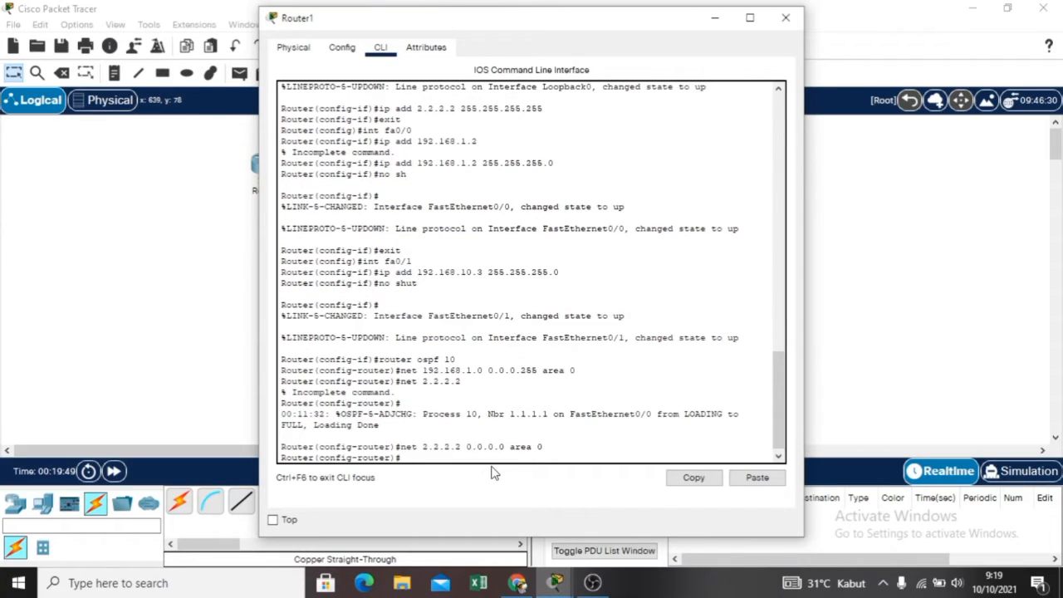
Redistribute connected networks into Router1's OSPF process with redistribute conn, and exit router configuration mode.
{"action": "type", "text": "redistr"}
{"action": "key", "text": "BackSpace"}
{"action": "key", "text": "BackSpace"}
{"action": "type", "text": "tribute "}
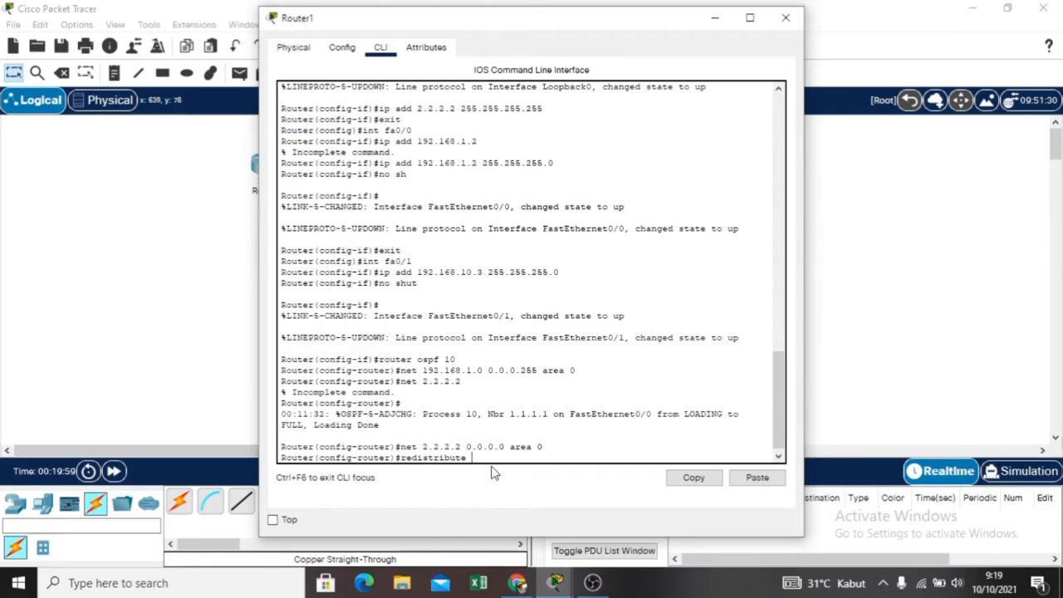
{"action": "type", "text": "conn"}
{"action": "key", "text": "Return"}
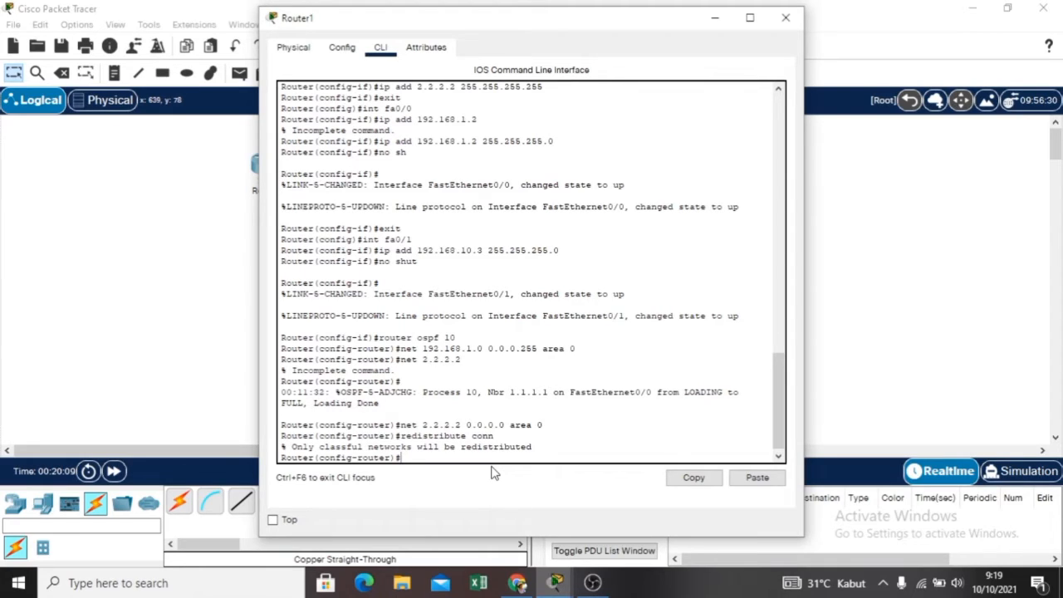
{"action": "type", "text": "xit"}
{"action": "key", "text": "Return"}
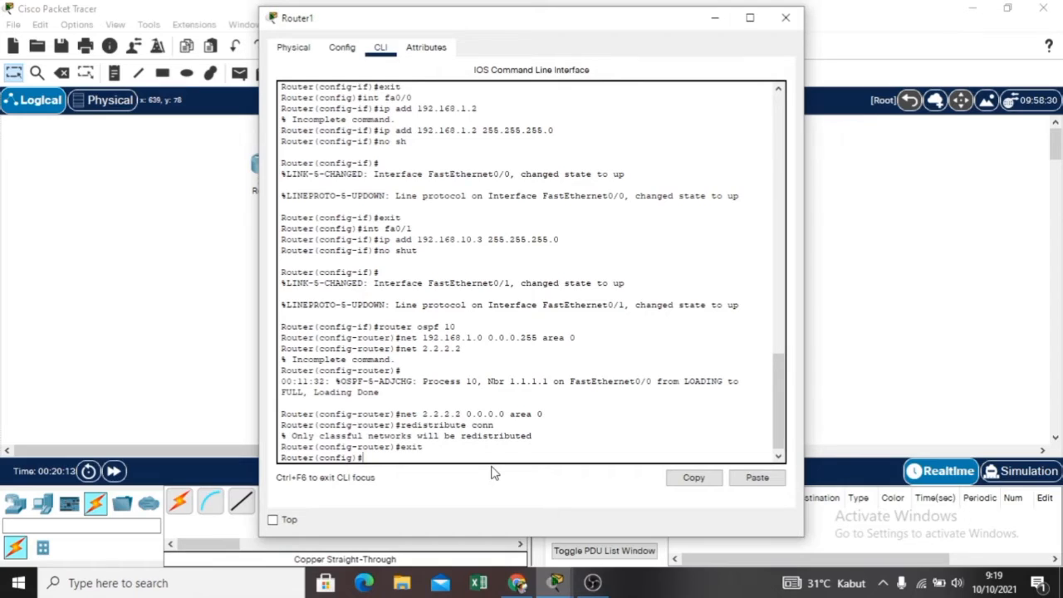
Assign virtual IP 192.168.10.1 to HSRP group 10 on Router1's interface fa0/1.
{"action": "type", "text": "int fa0/1"}
{"action": "key", "text": "Return"}
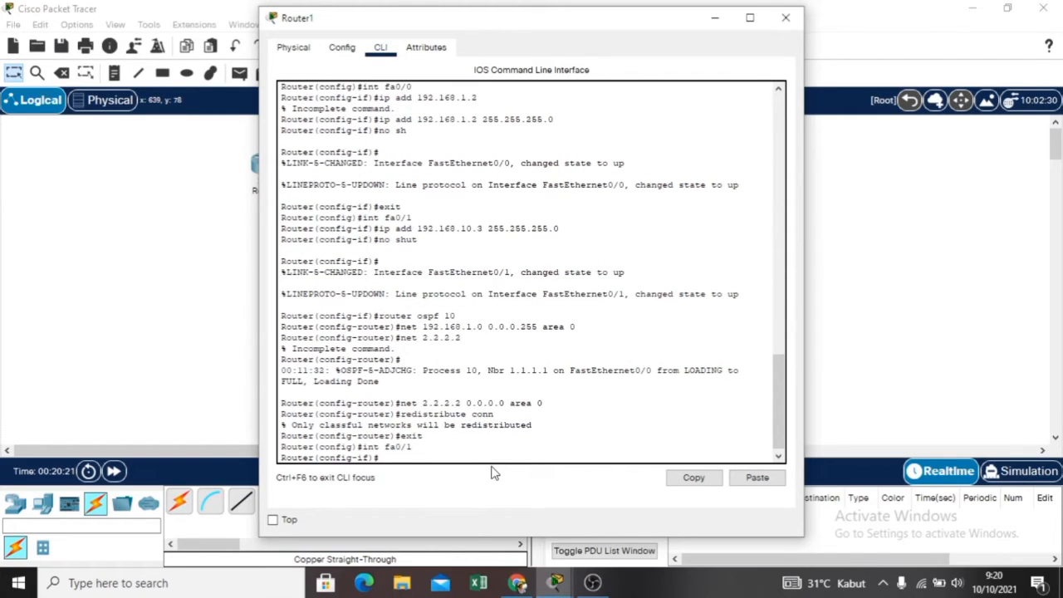
{"action": "type", "text": "standby 10 ip 192.168"}
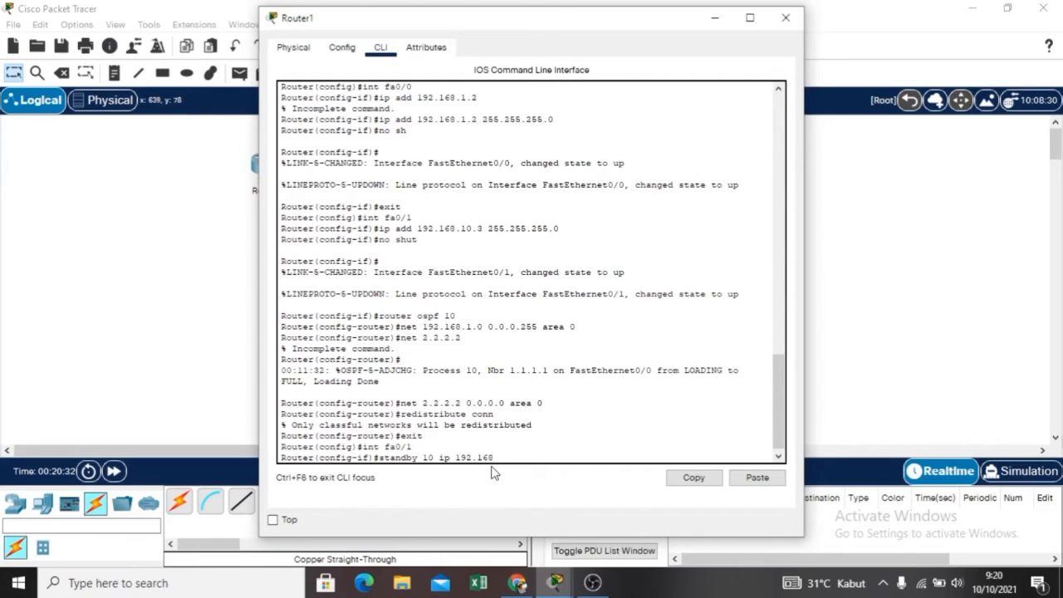
{"action": "type", "text": ".101"}
{"action": "key", "text": "BackSpace"}
{"action": "type", "text": ".1"}
{"action": "key", "text": "Return"}
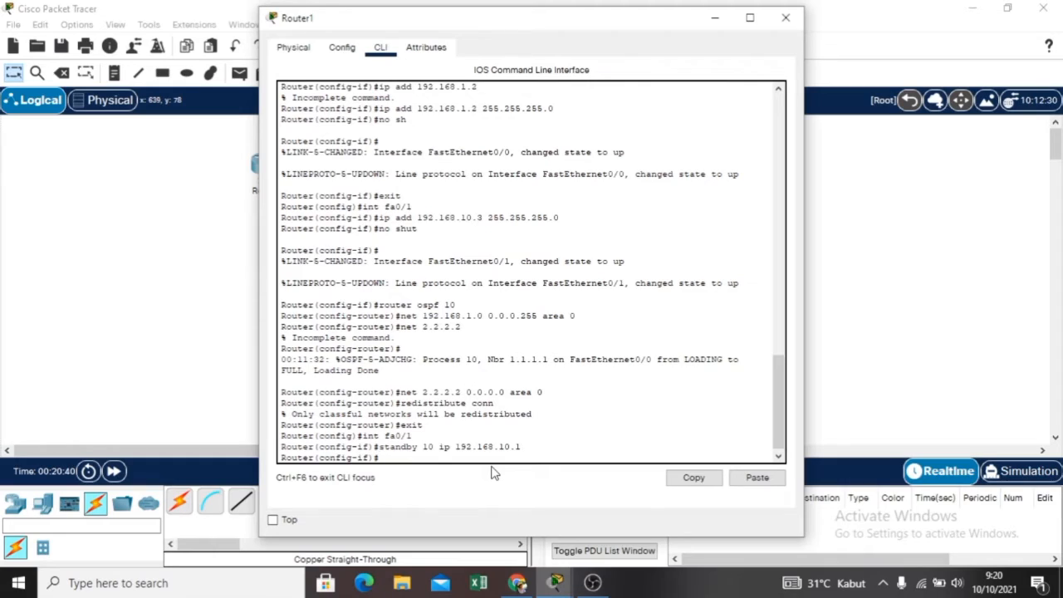
Set the priority of standby group 10 to 105 on Router1's fa0/1.
{"action": "type", "text": "standby 10 pro"}
{"action": "key", "text": "BackSpace"}
{"action": "type", "text": "ority "}
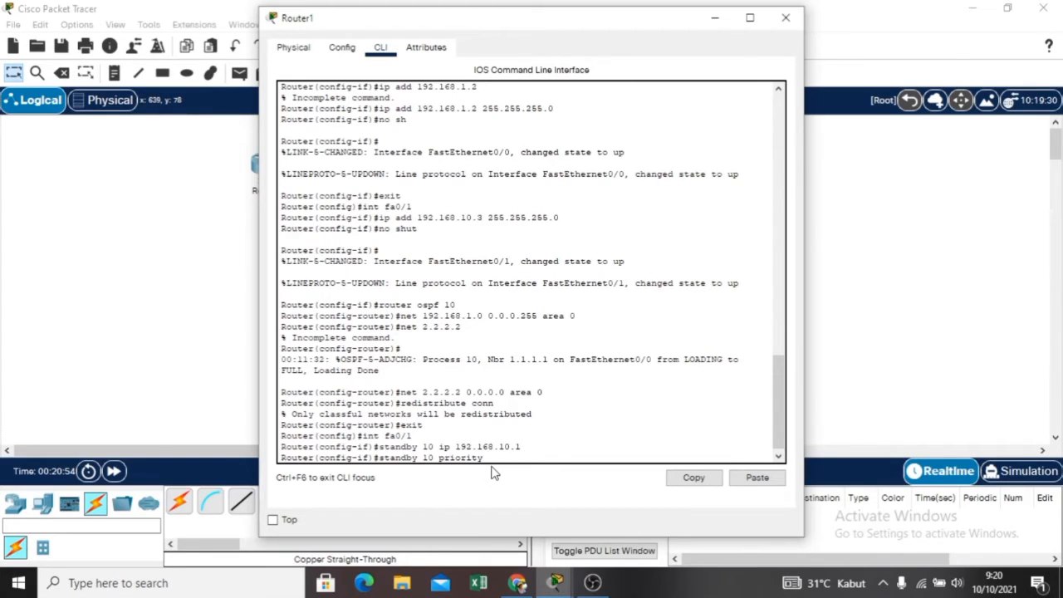
{"action": "type", "text": "105"}
{"action": "key", "text": "Return"}
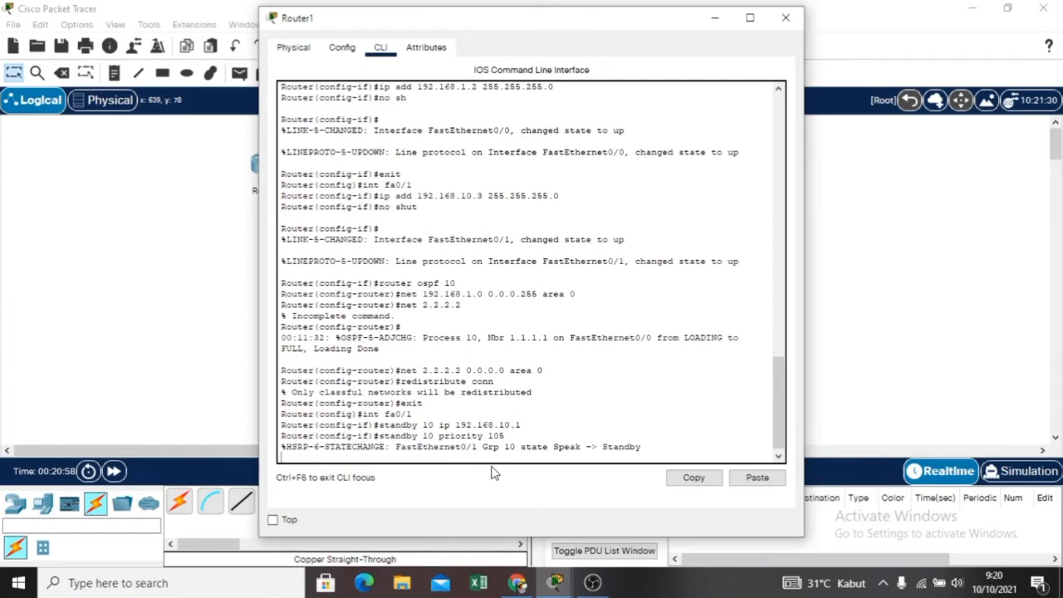
{"action": "key", "text": "Return"}
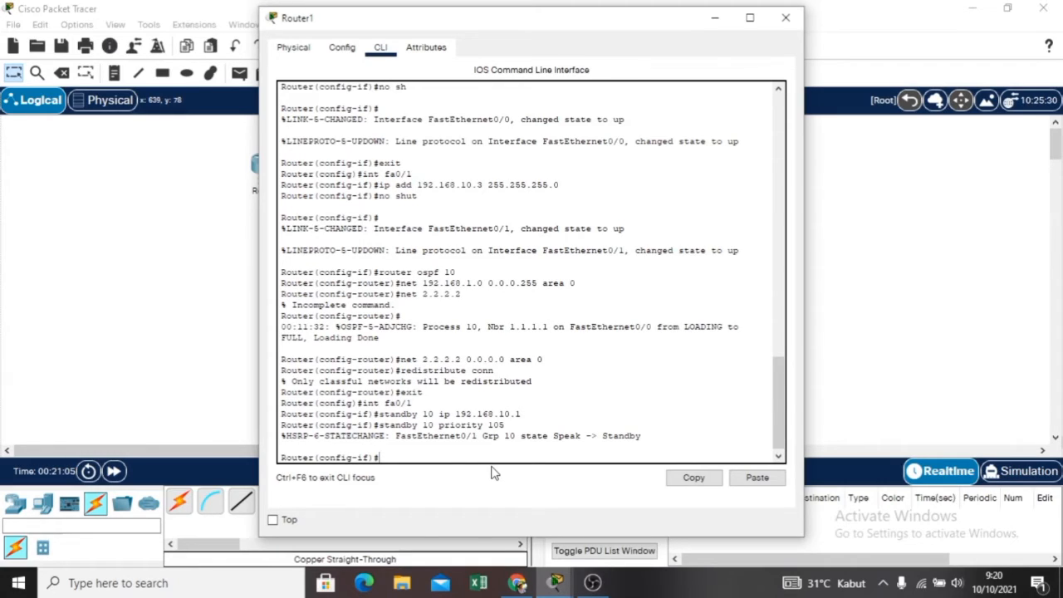
Enable preemption for standby group 10 on fa0/1 and exit interface configuration mode.
{"action": "type", "text": "standby"}
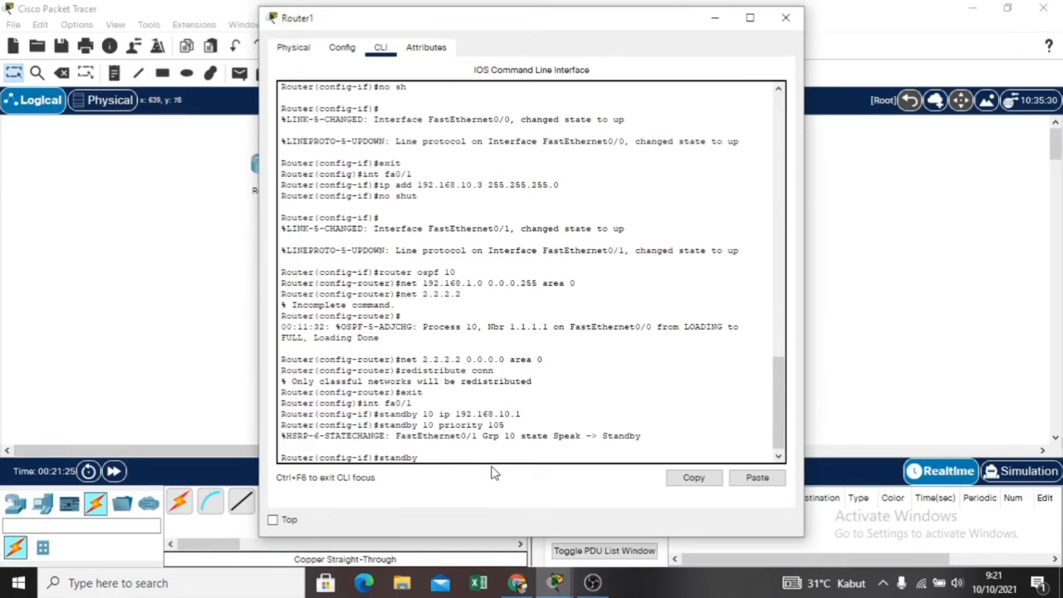
{"action": "type", "text": "10 preempt"}
{"action": "key", "text": "Return"}
{"action": "type", "text": "exi"}
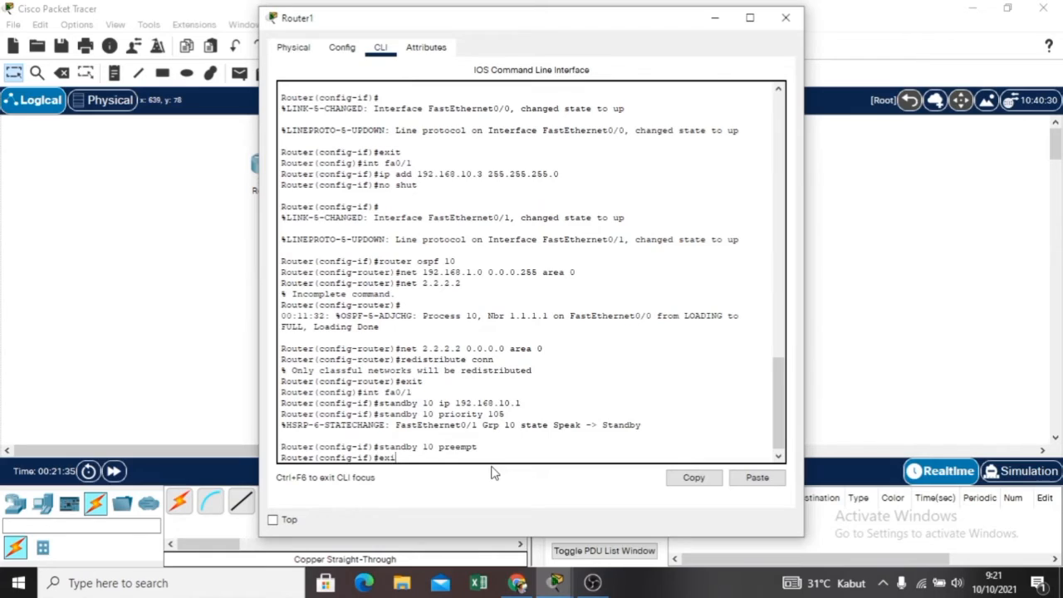
{"action": "type", "text": "t"}
{"action": "key", "text": "Return"}
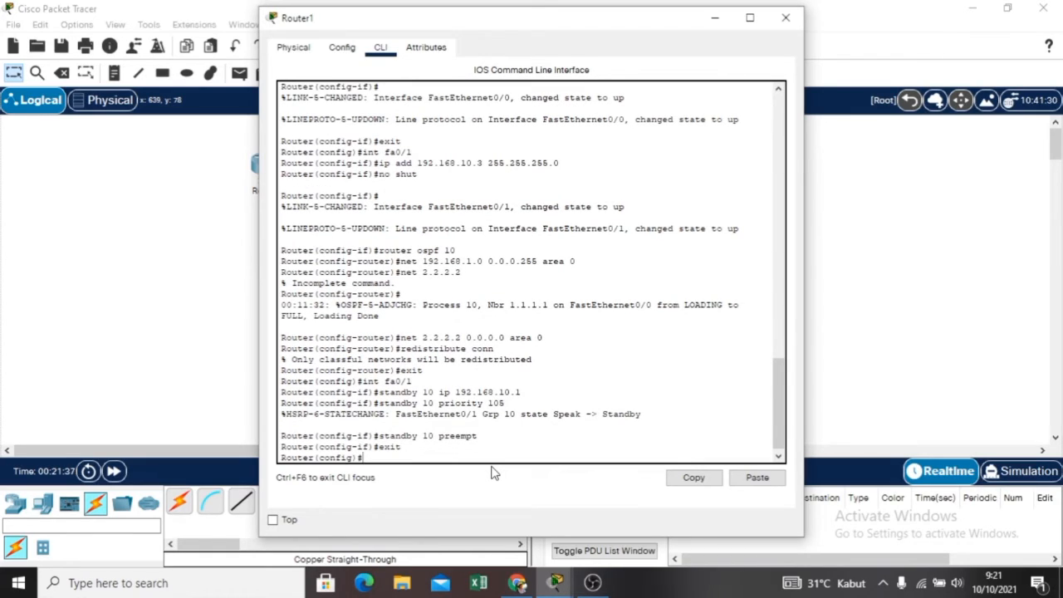
Save Router1's running configuration with the command do wr and close its device window.
{"action": "type", "text": "do w"}
{"action": "type", "text": "r"}
{"action": "key", "text": "Return"}
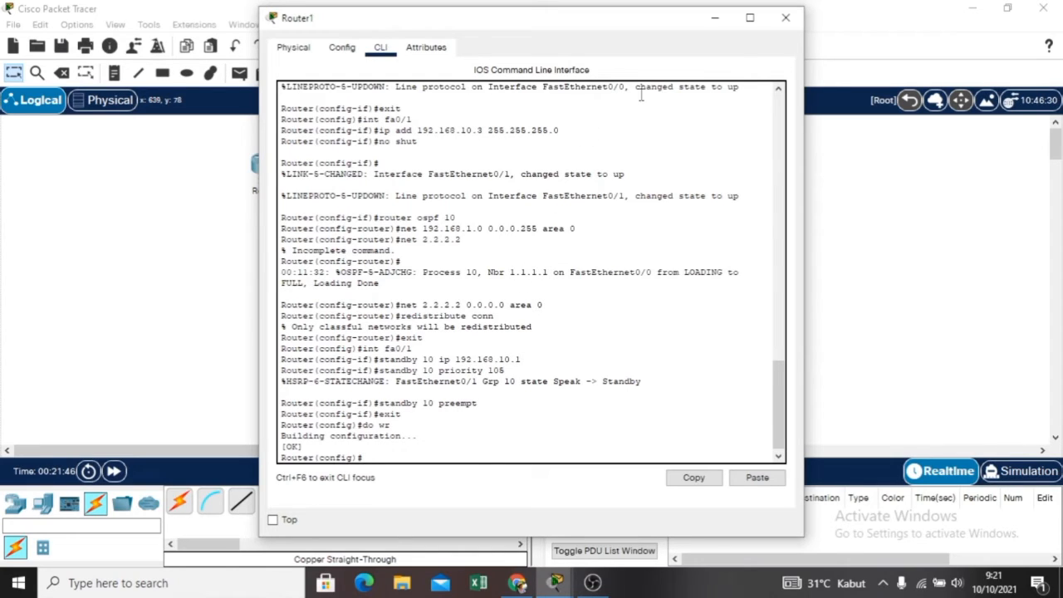
{"action": "left_click", "coordinate": [787, 18]}
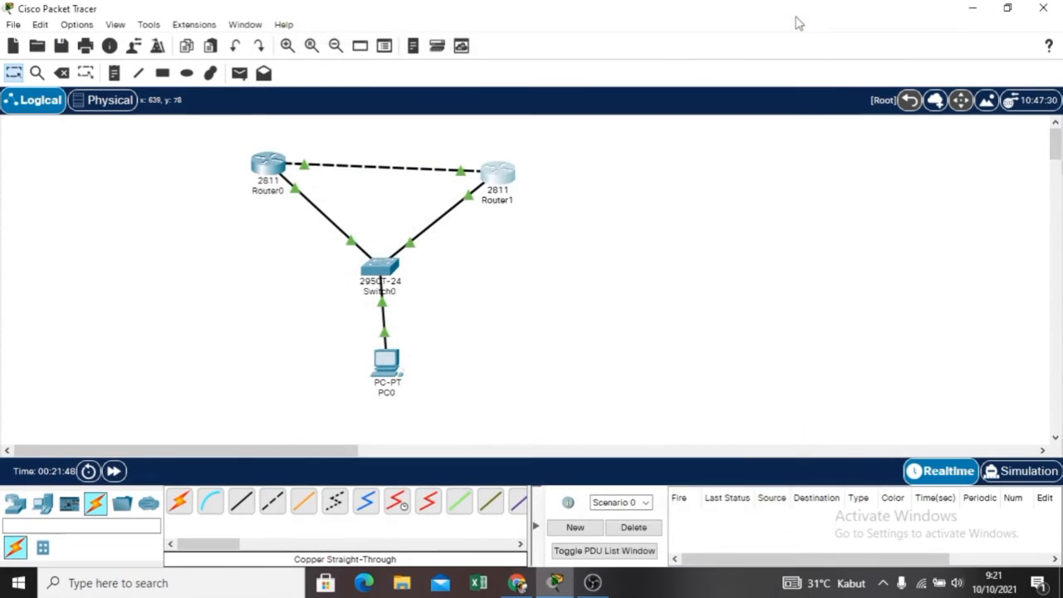
Check the HSRP status on Router0 from privileged mode with show standby brief, and close its window.
{"action": "left_click", "coordinate": [270, 170]}
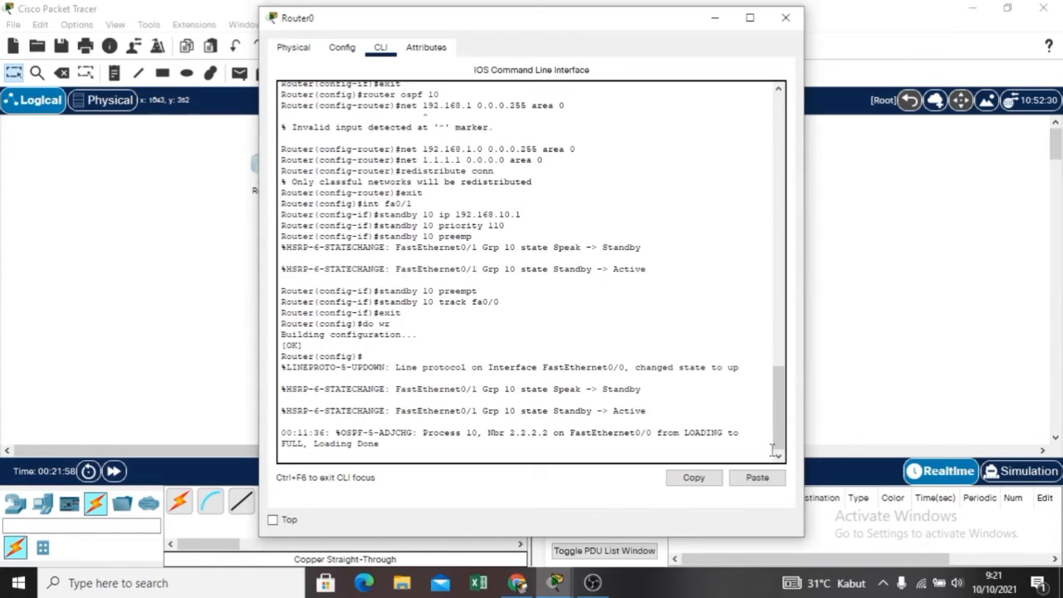
{"action": "key", "text": "Return"}
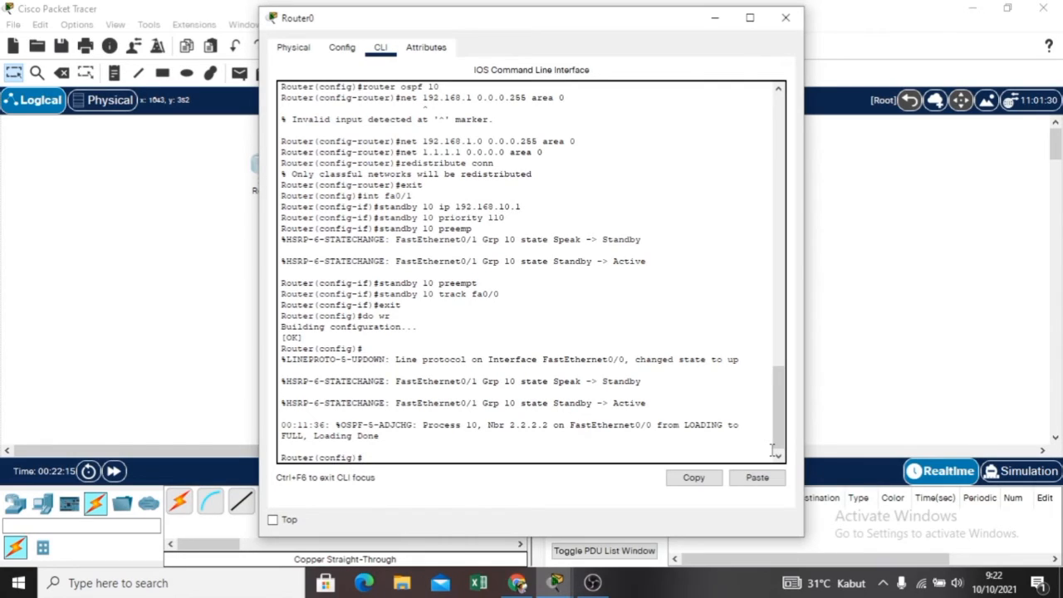
{"action": "type", "text": "exit"}
{"action": "key", "text": "Return"}
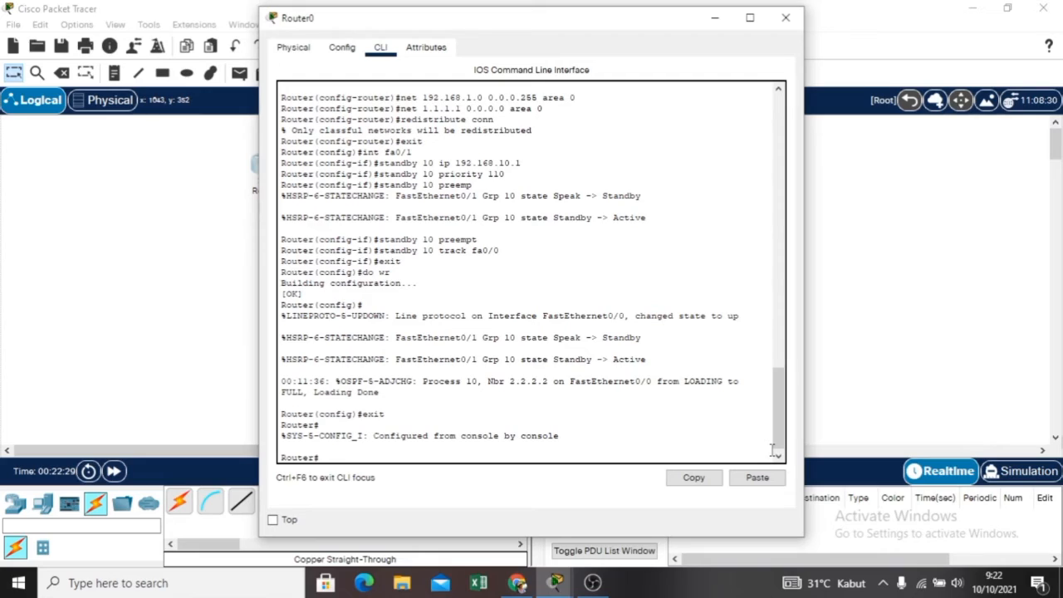
{"action": "type", "text": "show standby brief"}
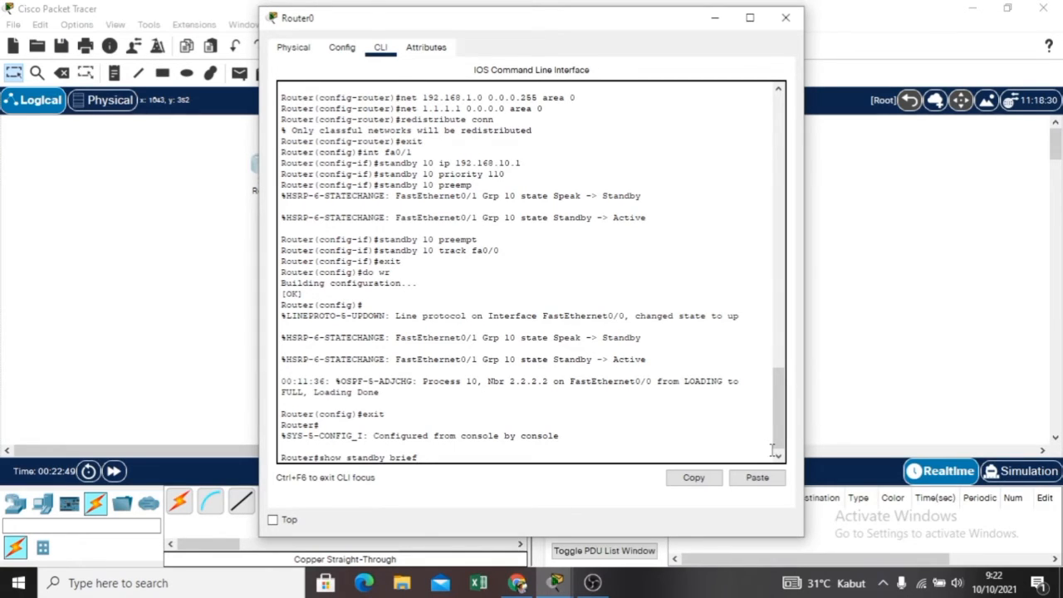
{"action": "key", "text": "Return"}
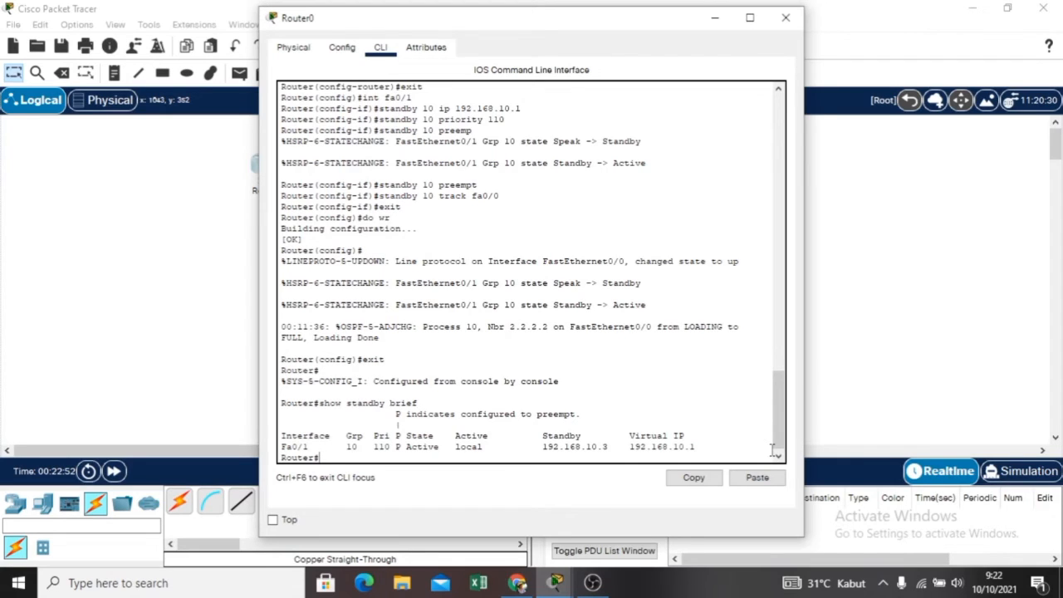
{"action": "left_click", "coordinate": [785, 18]}
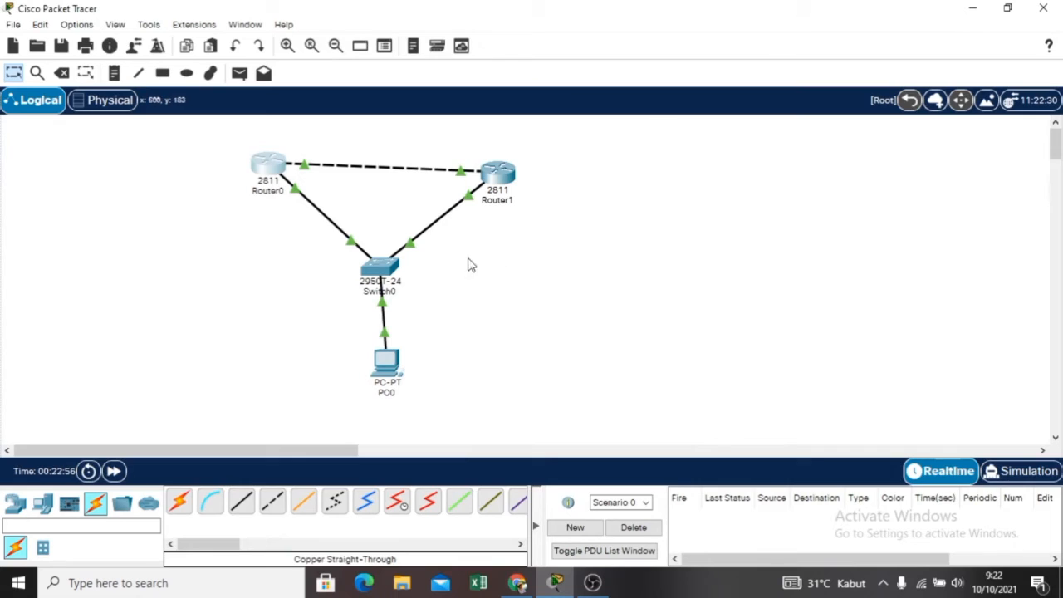
Check the HSRP status on Router1 from privileged mode with show standby brief, and close its window.
{"action": "left_click", "coordinate": [497, 173]}
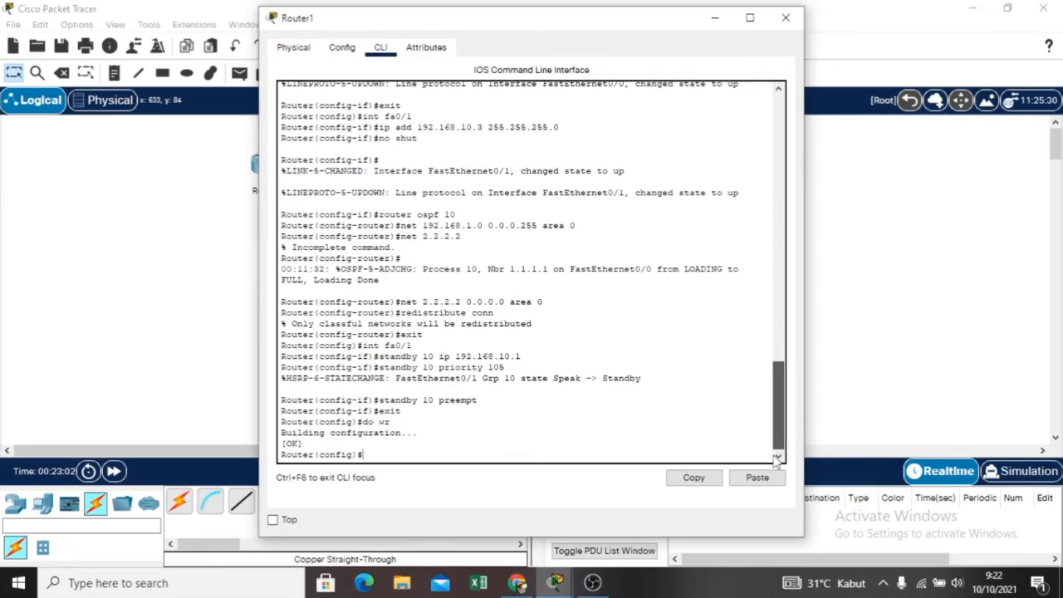
{"action": "key", "text": "Return"}
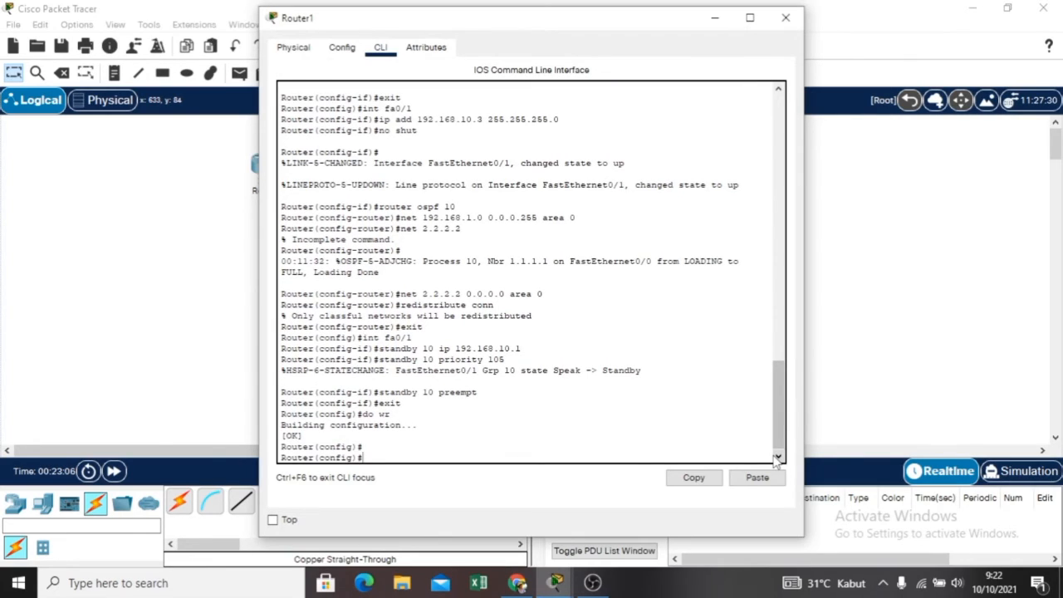
{"action": "type", "text": "exit"}
{"action": "key", "text": "Return"}
{"action": "key", "text": "Return"}
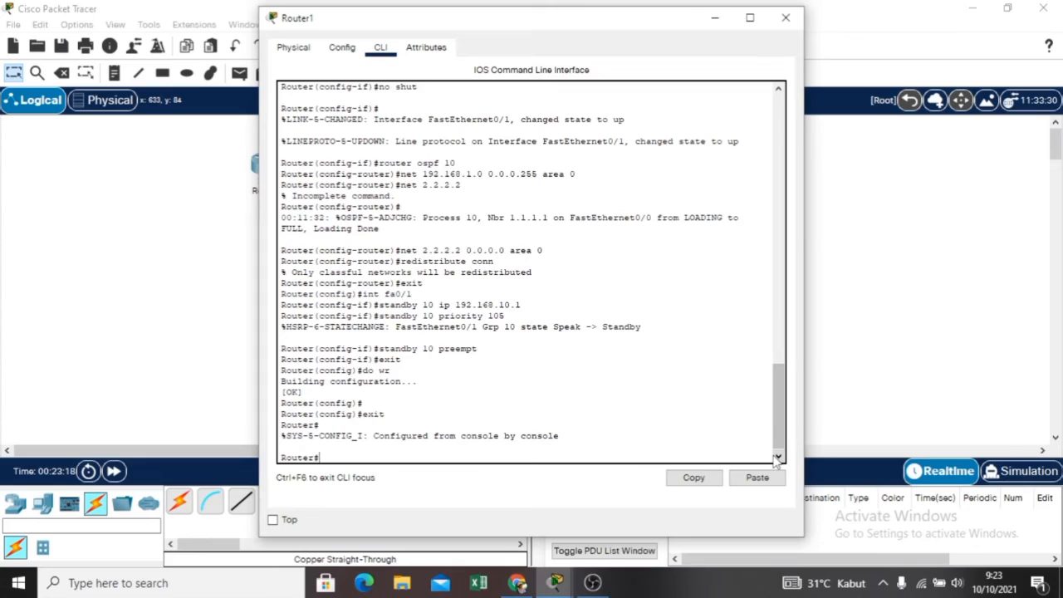
{"action": "type", "text": "show standby brief"}
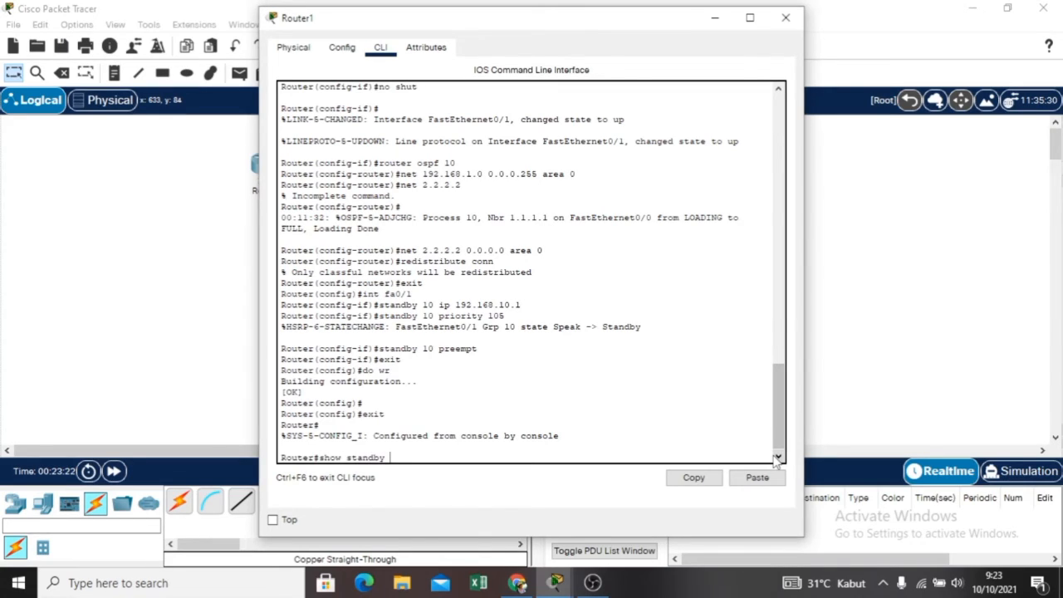
{"action": "key", "text": "Return"}
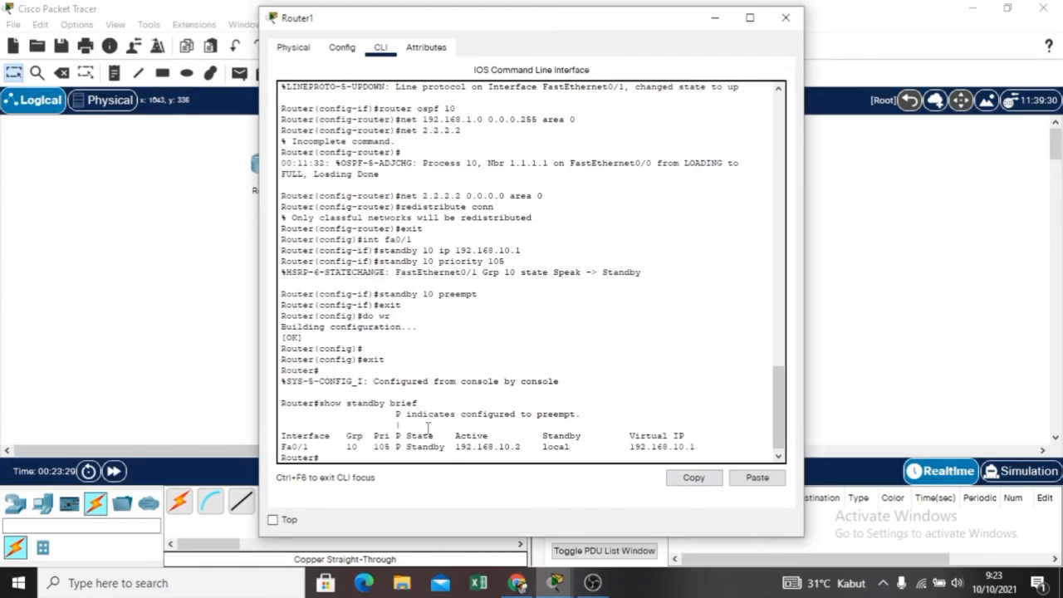
{"action": "left_click_drag", "start_coordinate": [405, 414], "coordinate": [526, 446]}
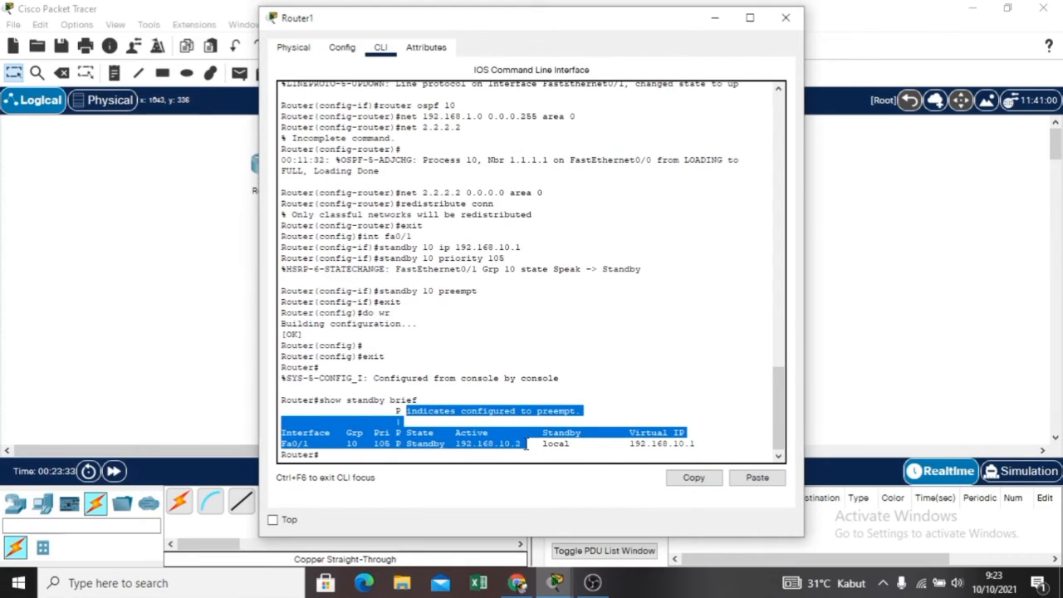
{"action": "left_click", "coordinate": [643, 402]}
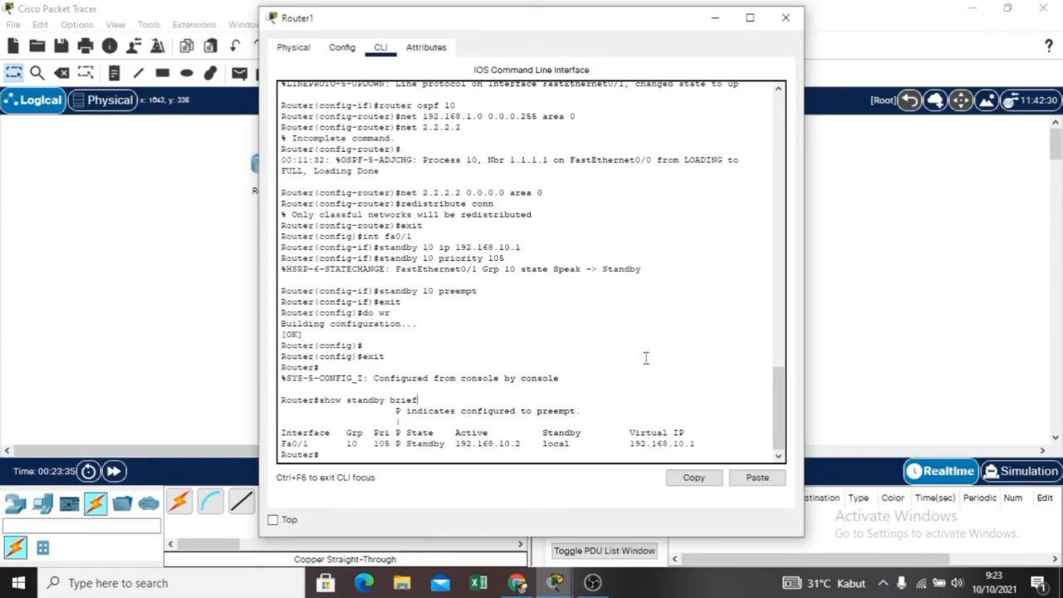
{"action": "left_click", "coordinate": [793, 18]}
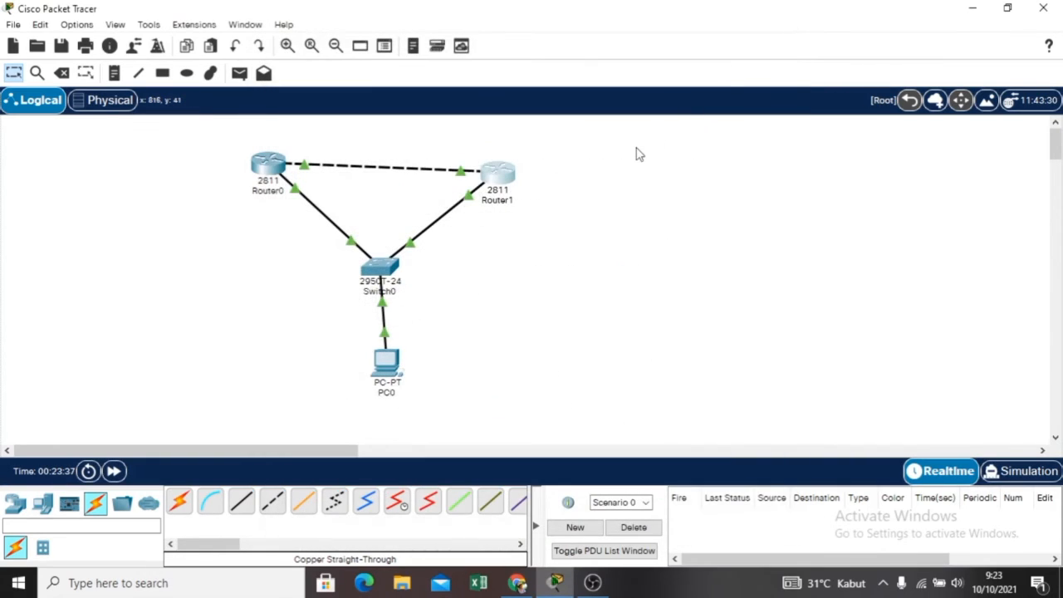
Give PC0 the static IPv4 address 192.168.10.10 with subnet mask 255.255.255.0.
{"action": "left_click", "coordinate": [385, 378]}
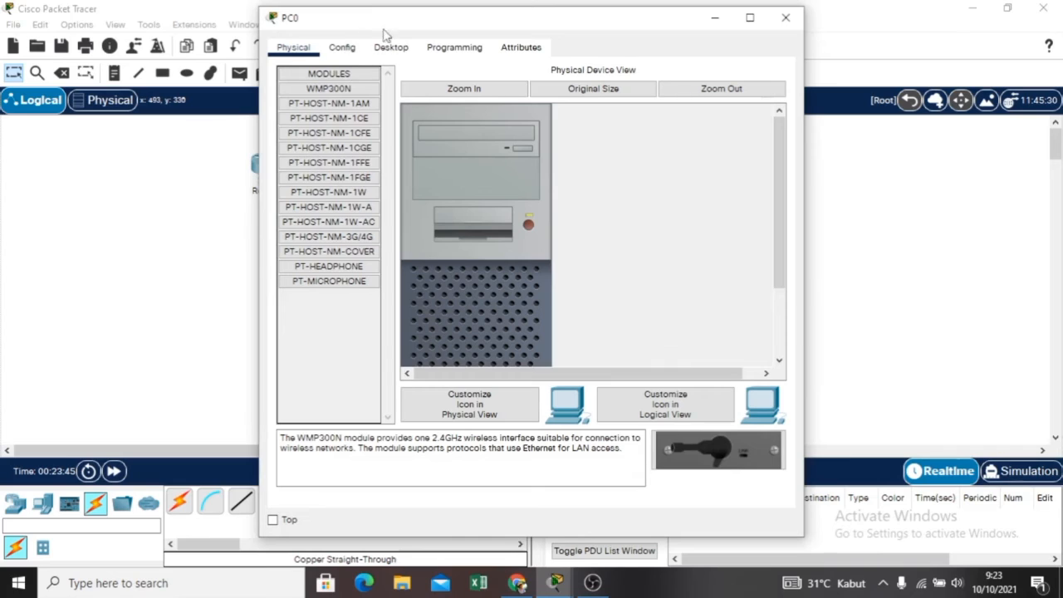
{"action": "left_click", "coordinate": [387, 48]}
{"action": "left_click", "coordinate": [311, 122]}
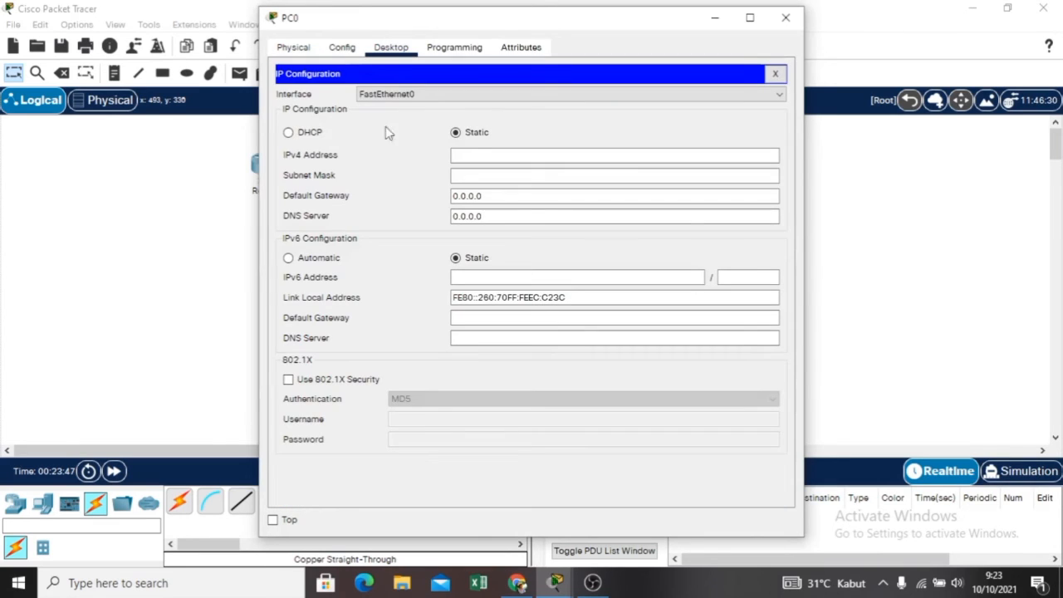
{"action": "left_click", "coordinate": [473, 151]}
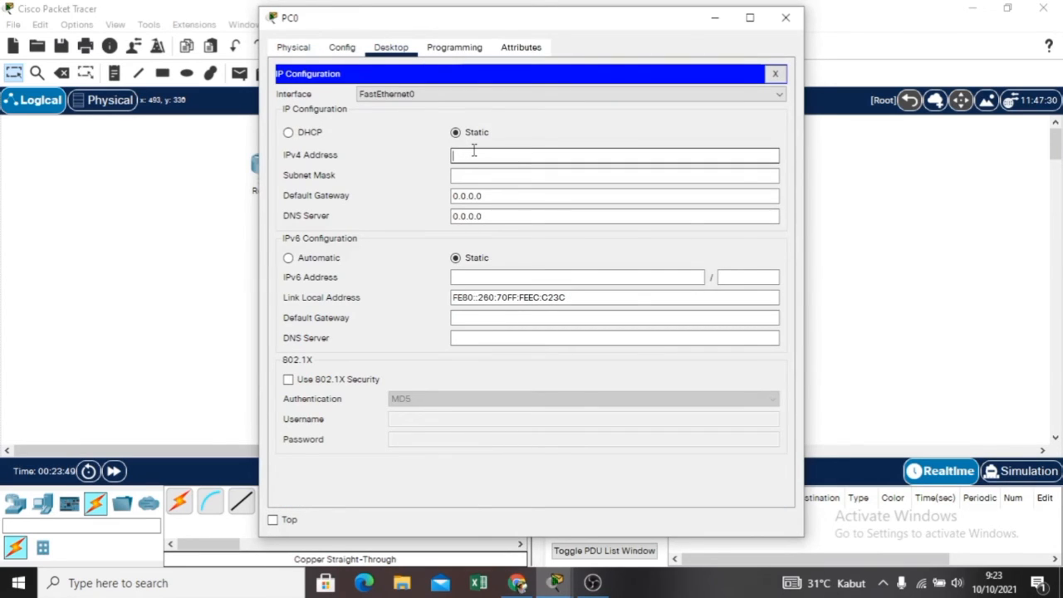
{"action": "type", "text": "192.168."}
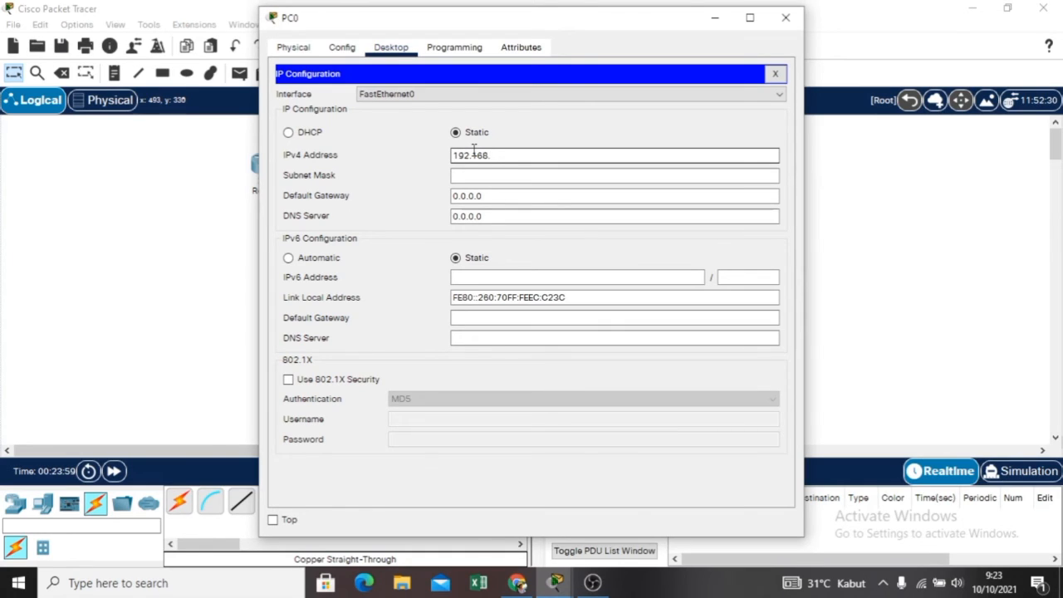
{"action": "type", "text": "10.10"}
{"action": "left_click", "coordinate": [480, 172]}
Set PC0's IPv4 default gateway to 192.168.10.1 and close its IP configuration.
{"action": "left_click", "coordinate": [490, 196]}
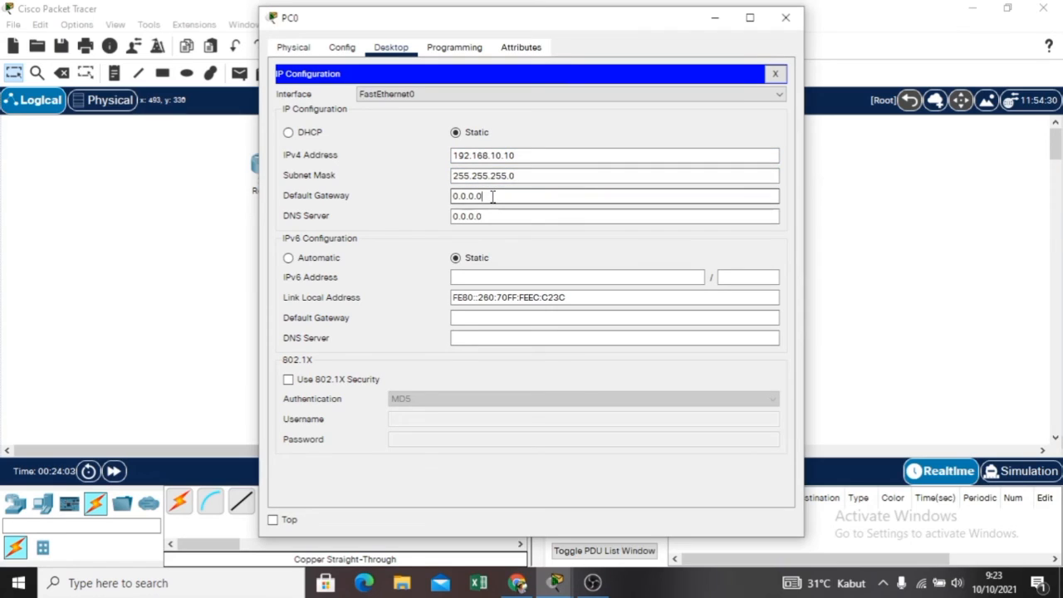
{"action": "key", "text": "BackSpace"}
{"action": "key", "text": "BackSpace"}
{"action": "key", "text": "BackSpace"}
{"action": "key", "text": "BackSpace"}
{"action": "key", "text": "BackSpace"}
{"action": "key", "text": "BackSpace"}
{"action": "key", "text": "BackSpace"}
{"action": "type", "text": "192.1"}
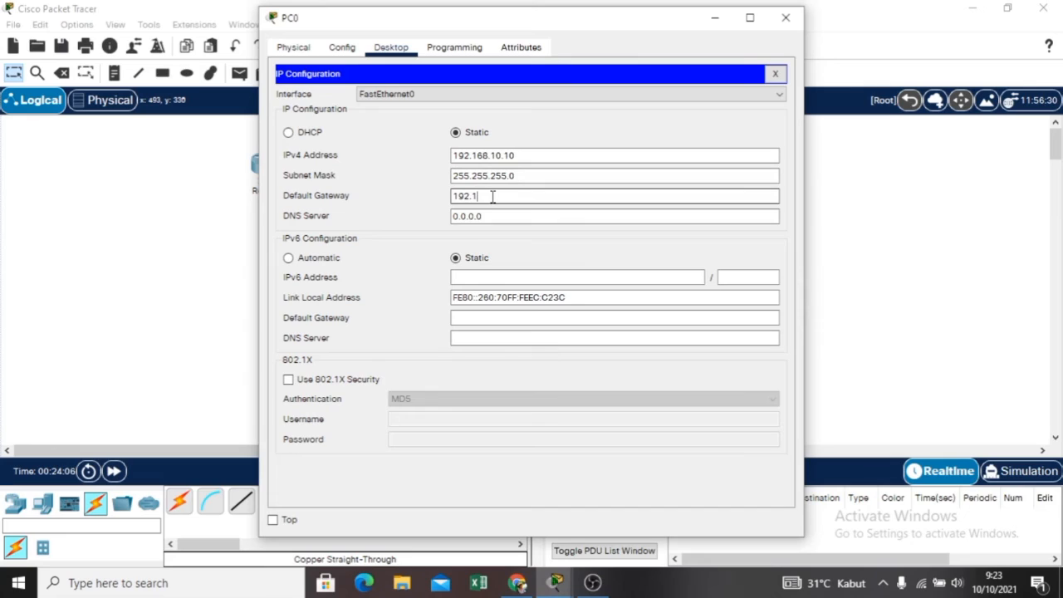
{"action": "type", "text": "68."}
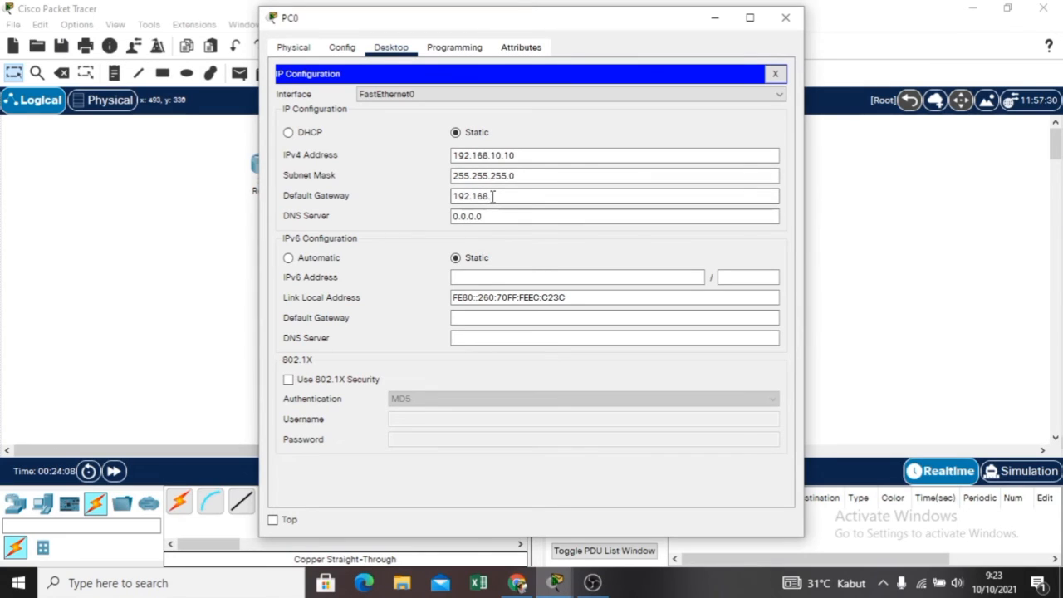
{"action": "type", "text": "10.1"}
{"action": "key", "text": "BackSpace"}
{"action": "type", "text": ".1"}
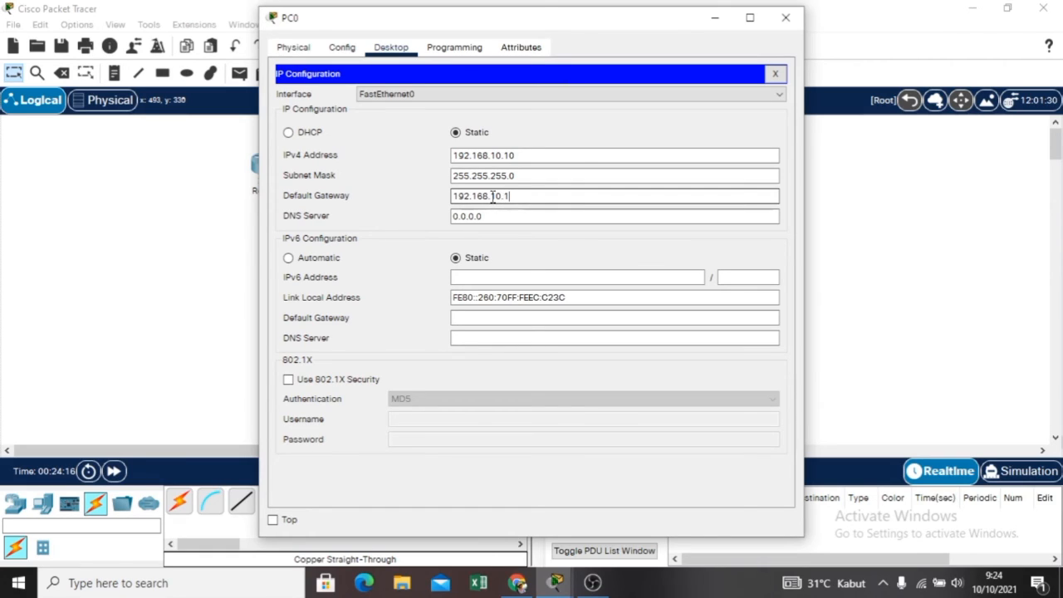
{"action": "left_click", "coordinate": [773, 76]}
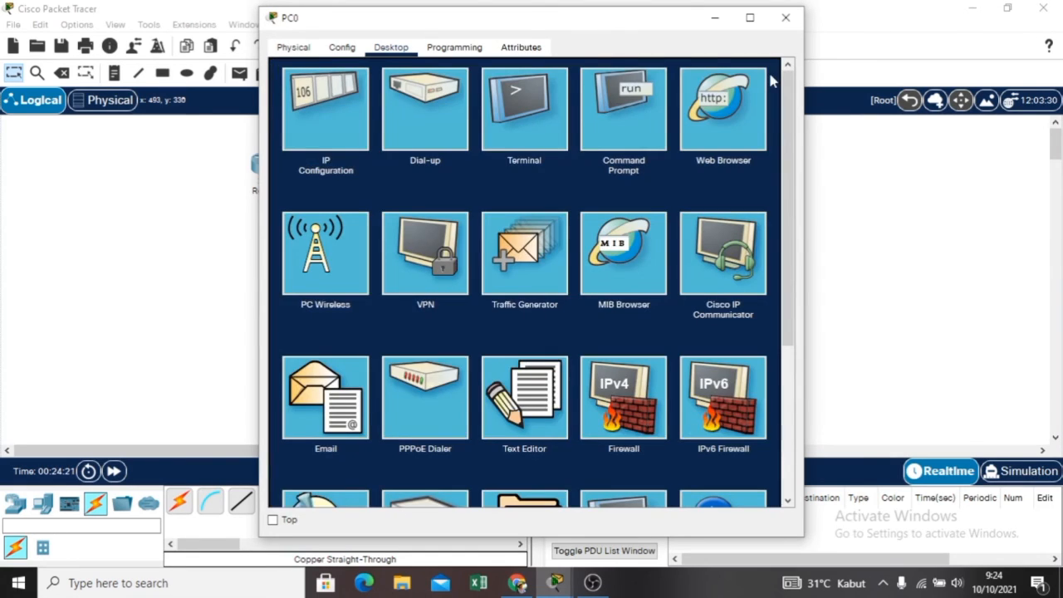
Ping 192.168.10.2 and 192.168.10.3 from PC0's command prompt to test connectivity to both router interfaces.
{"action": "left_click", "coordinate": [621, 141]}
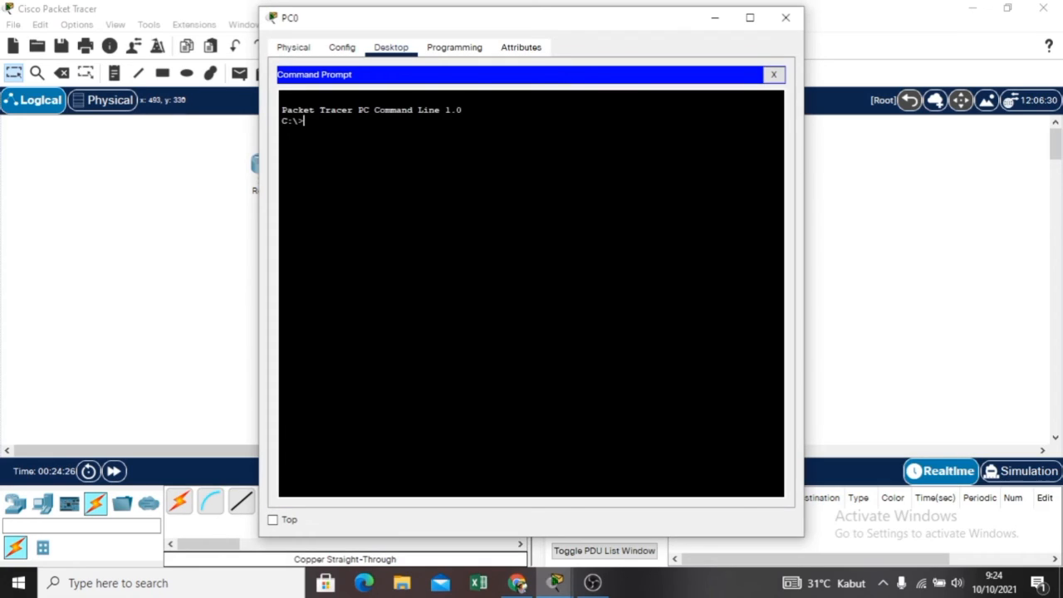
{"action": "type", "text": "ping 192.168.10.2"}
{"action": "key", "text": "Return"}
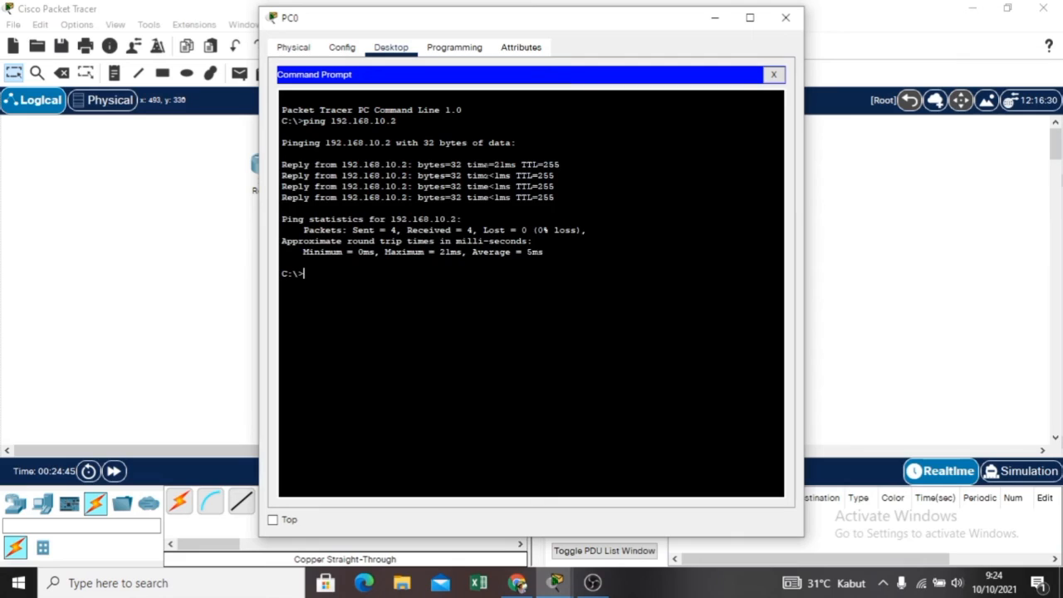
{"action": "type", "text": "ping 192.168."}
{"action": "type", "text": "1"}
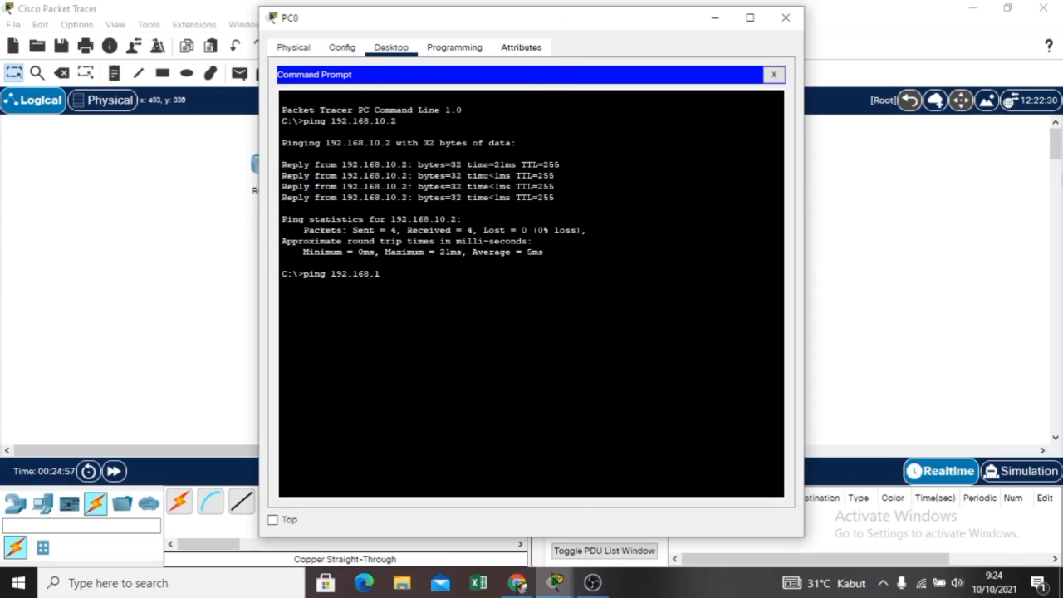
{"action": "type", "text": "0.3"}
{"action": "key", "text": "Return"}
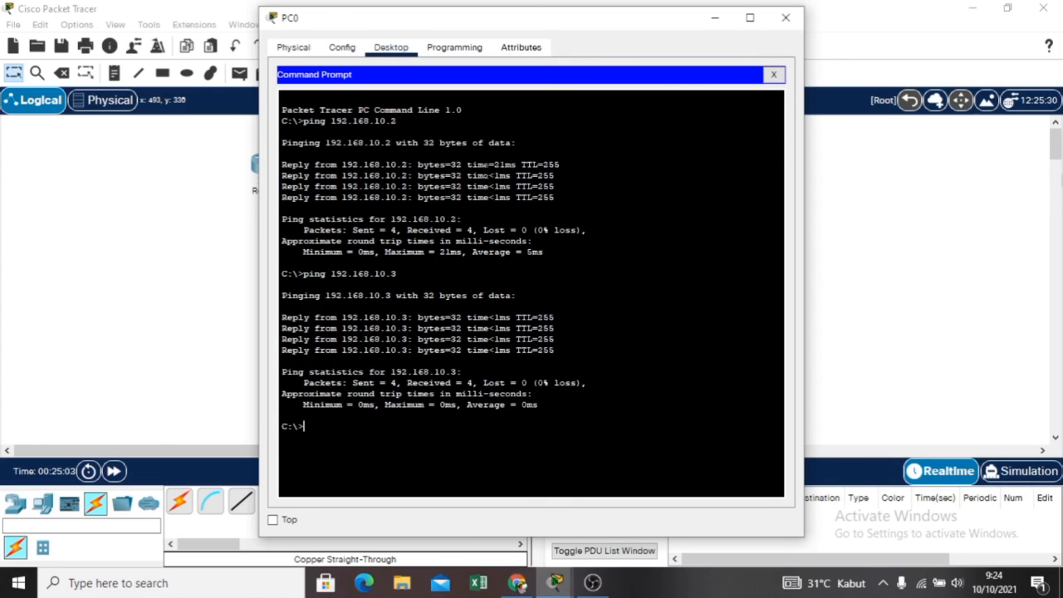
Ping 1.1.1.1 from PC0's command prompt and close the PC0 window.
{"action": "type", "text": "ping 1.1.1.1"}
{"action": "key", "text": "Return"}
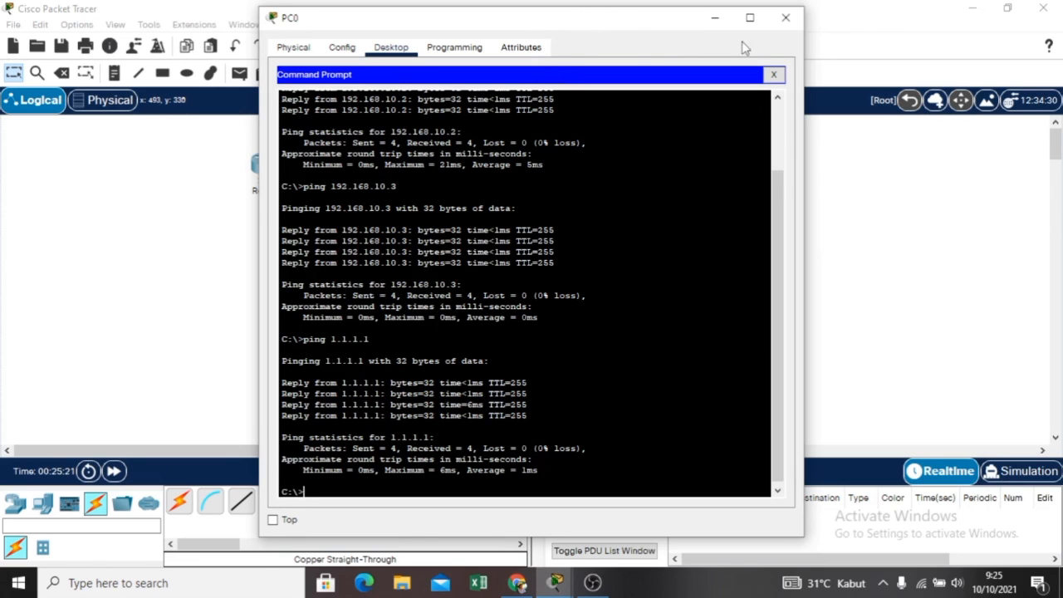
{"action": "left_click", "coordinate": [787, 25]}
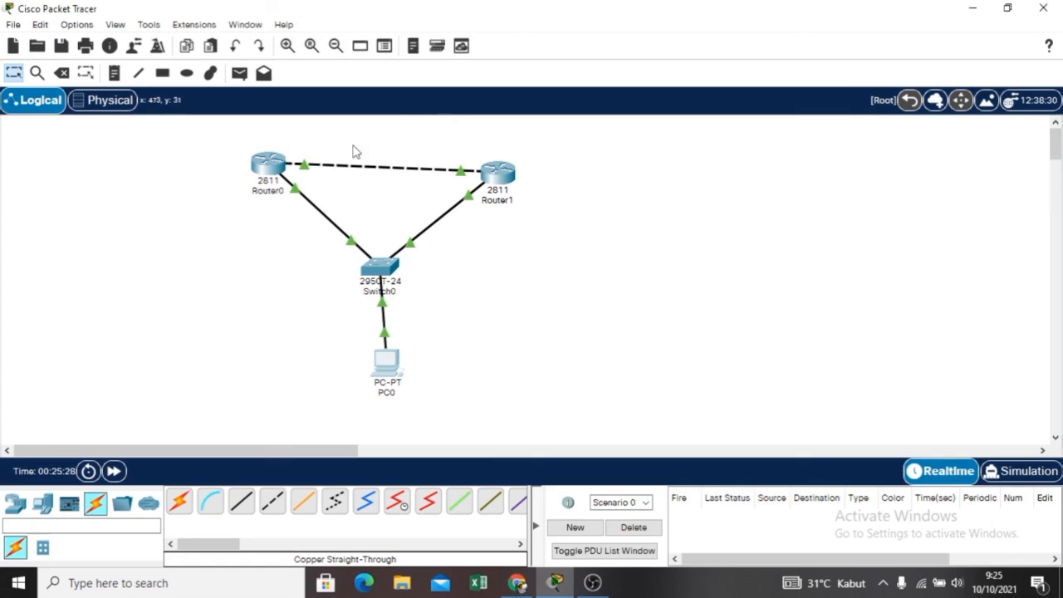
Send a simple PDU from Router0 to PC0 in the topology.
{"action": "left_click", "coordinate": [239, 81]}
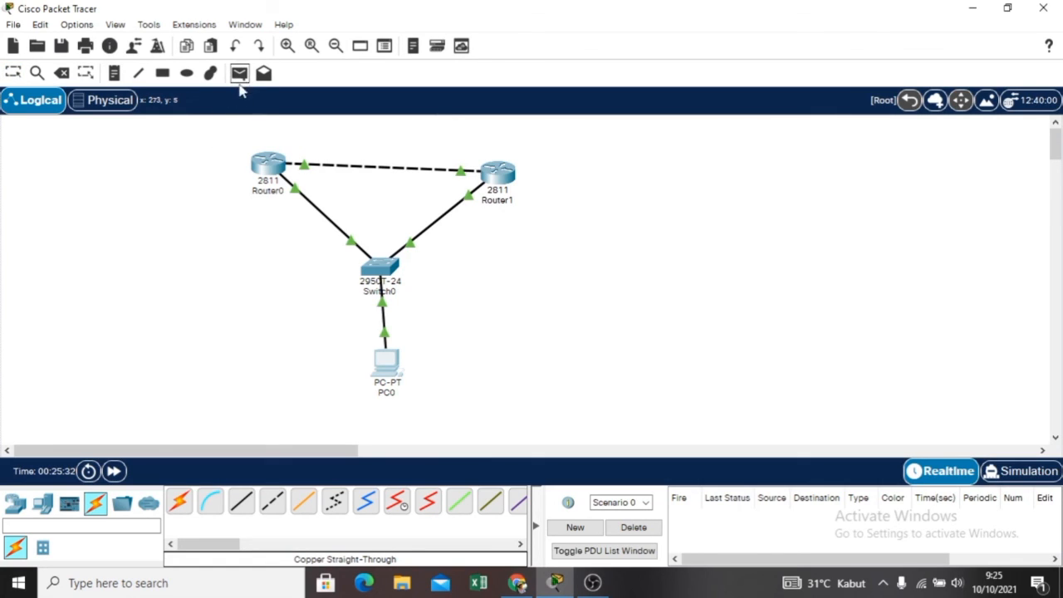
{"action": "left_click", "coordinate": [268, 166]}
{"action": "left_click", "coordinate": [384, 365]}
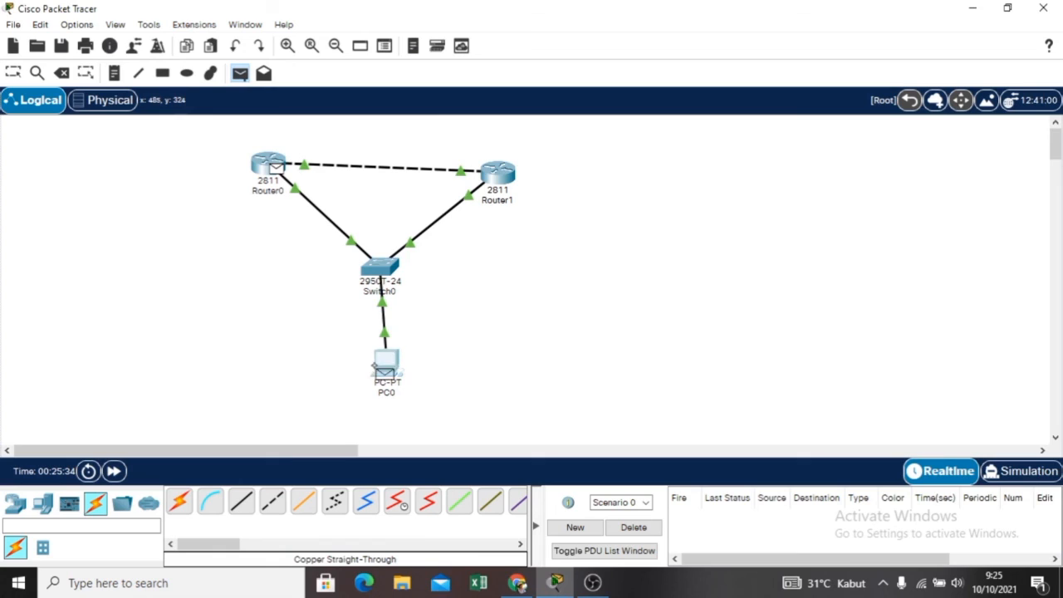